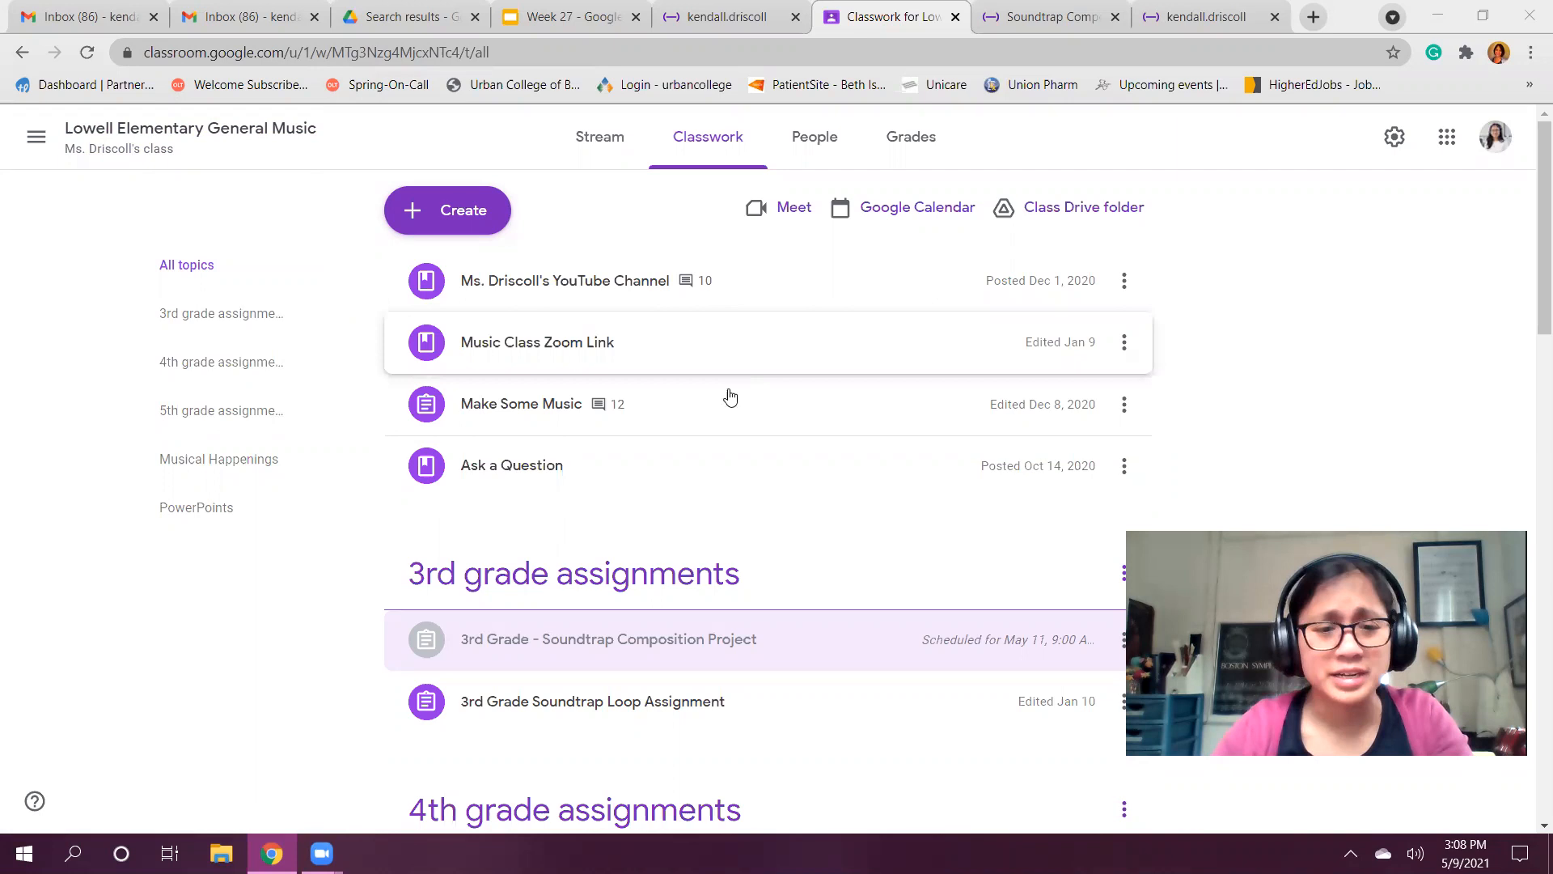
Expand the "3rd Grade - Soundtrap Composition Project" assignment and review its instructions alongside the 4th and 5th grade listings
scroll(541, 416, "down", 2)
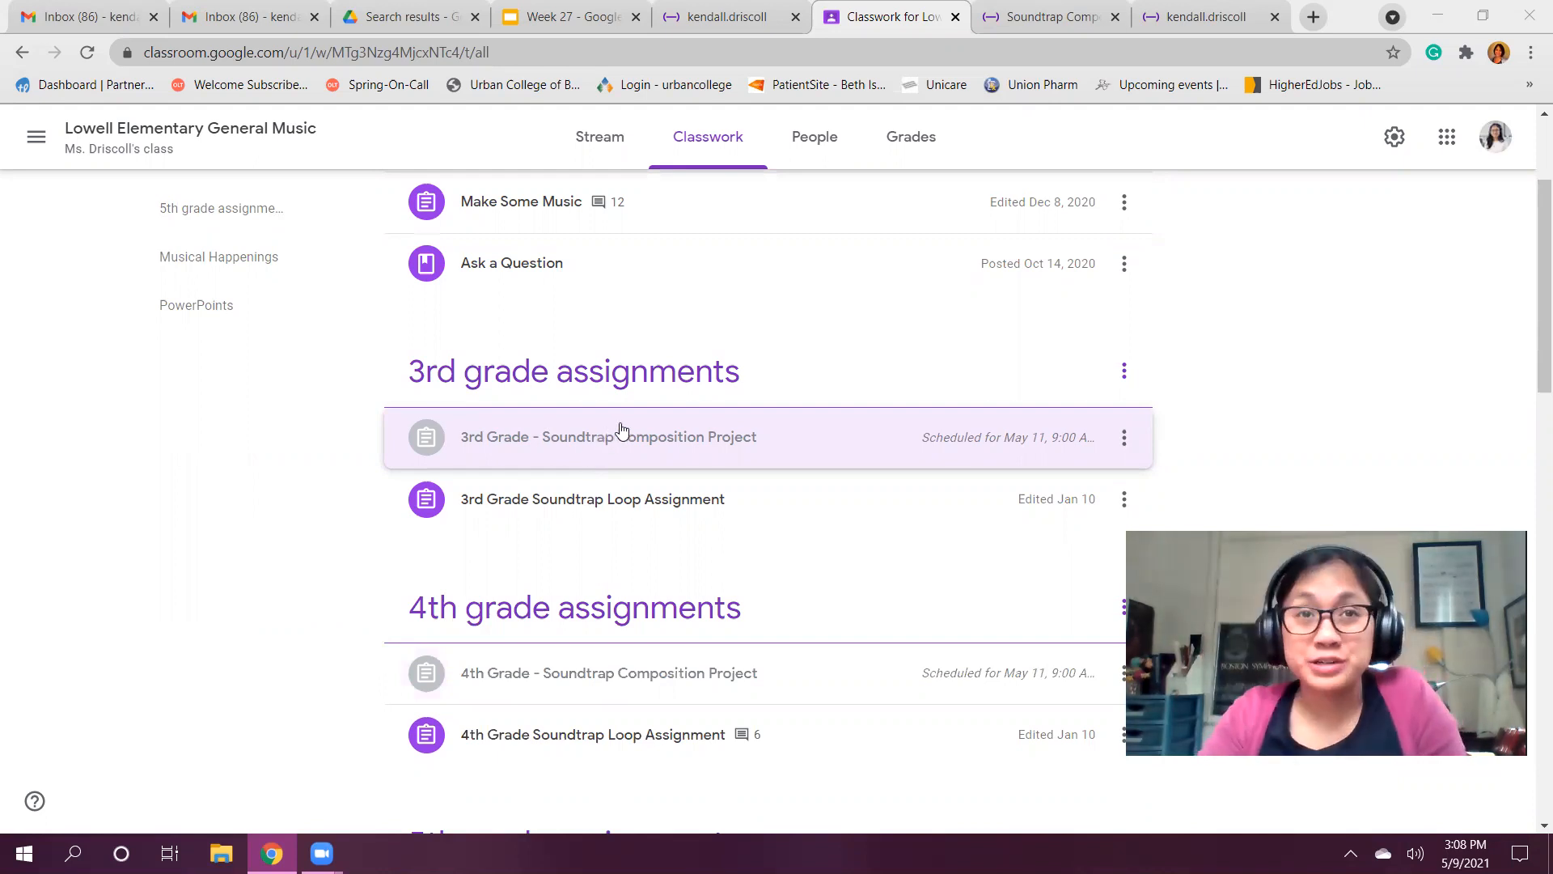
left_click(609, 469)
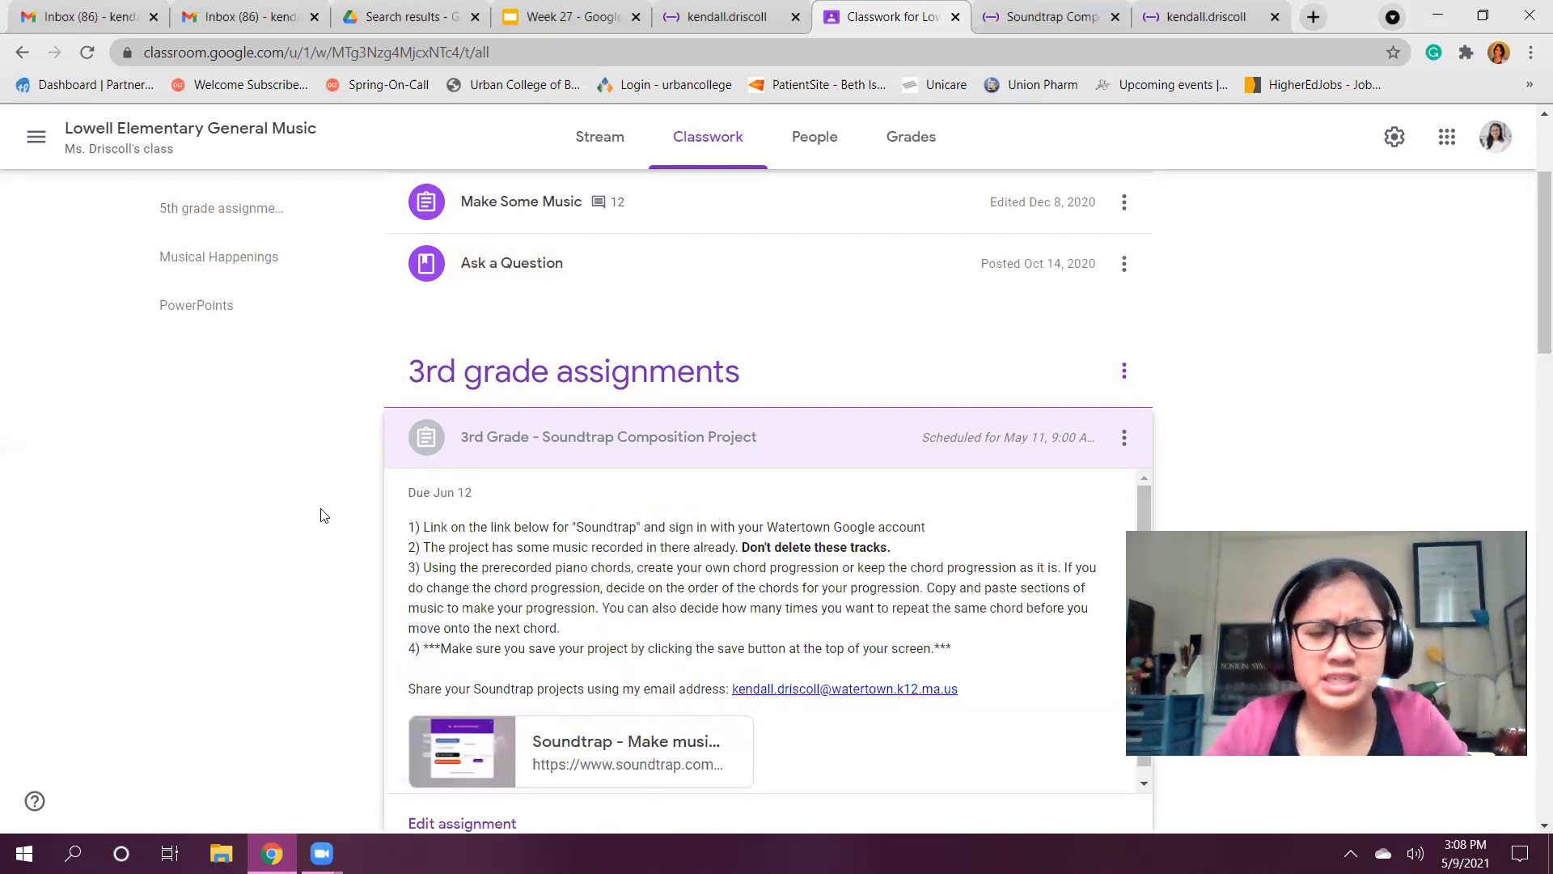
scroll(575, 527, "down", 6)
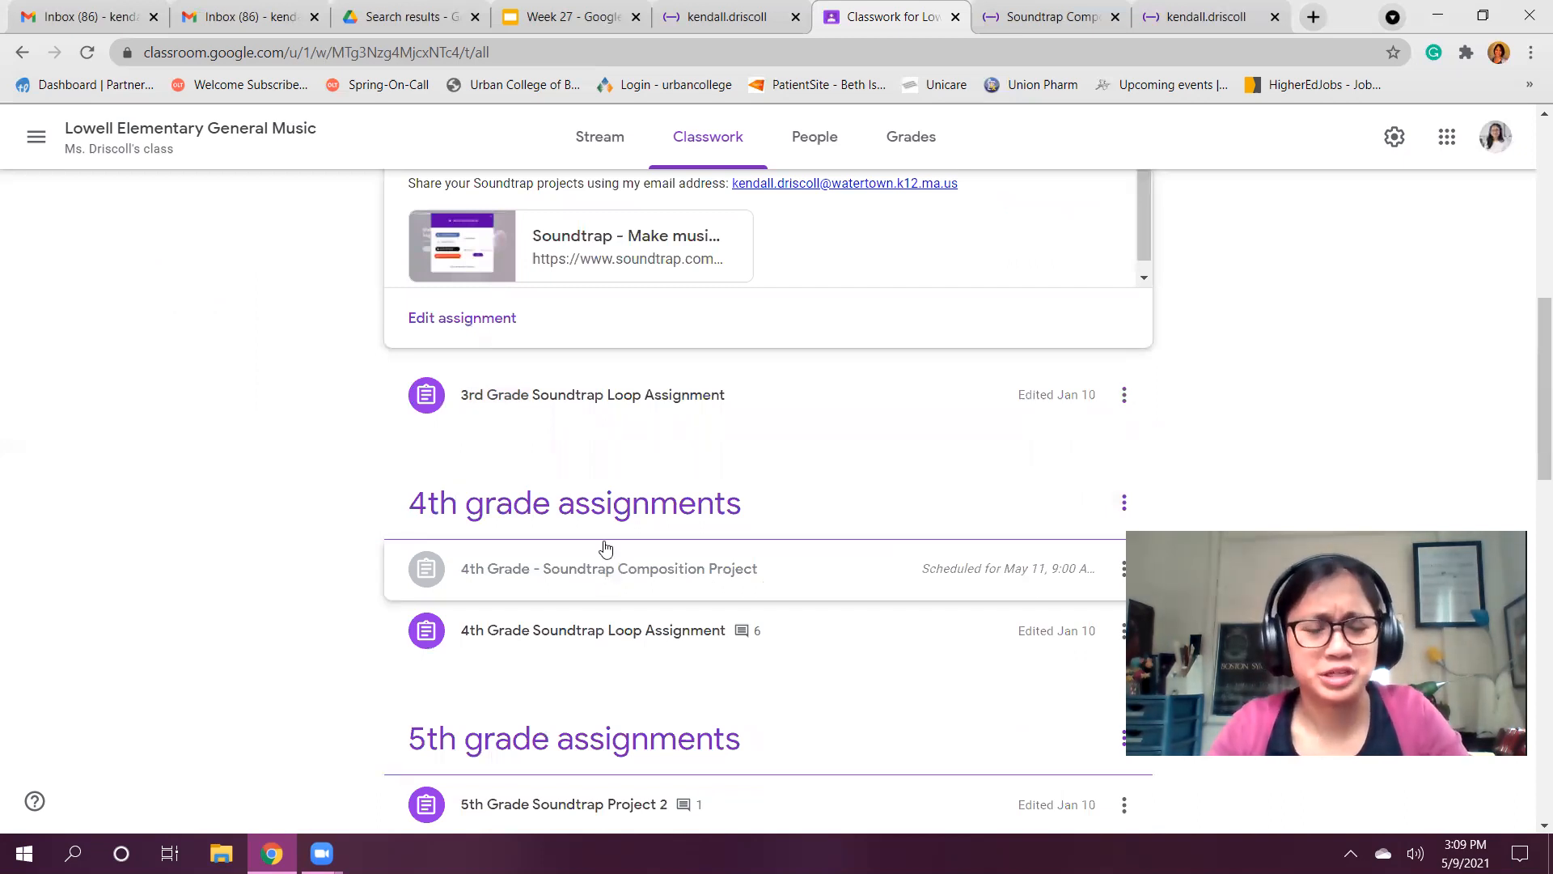
scroll(486, 485, "up", 3)
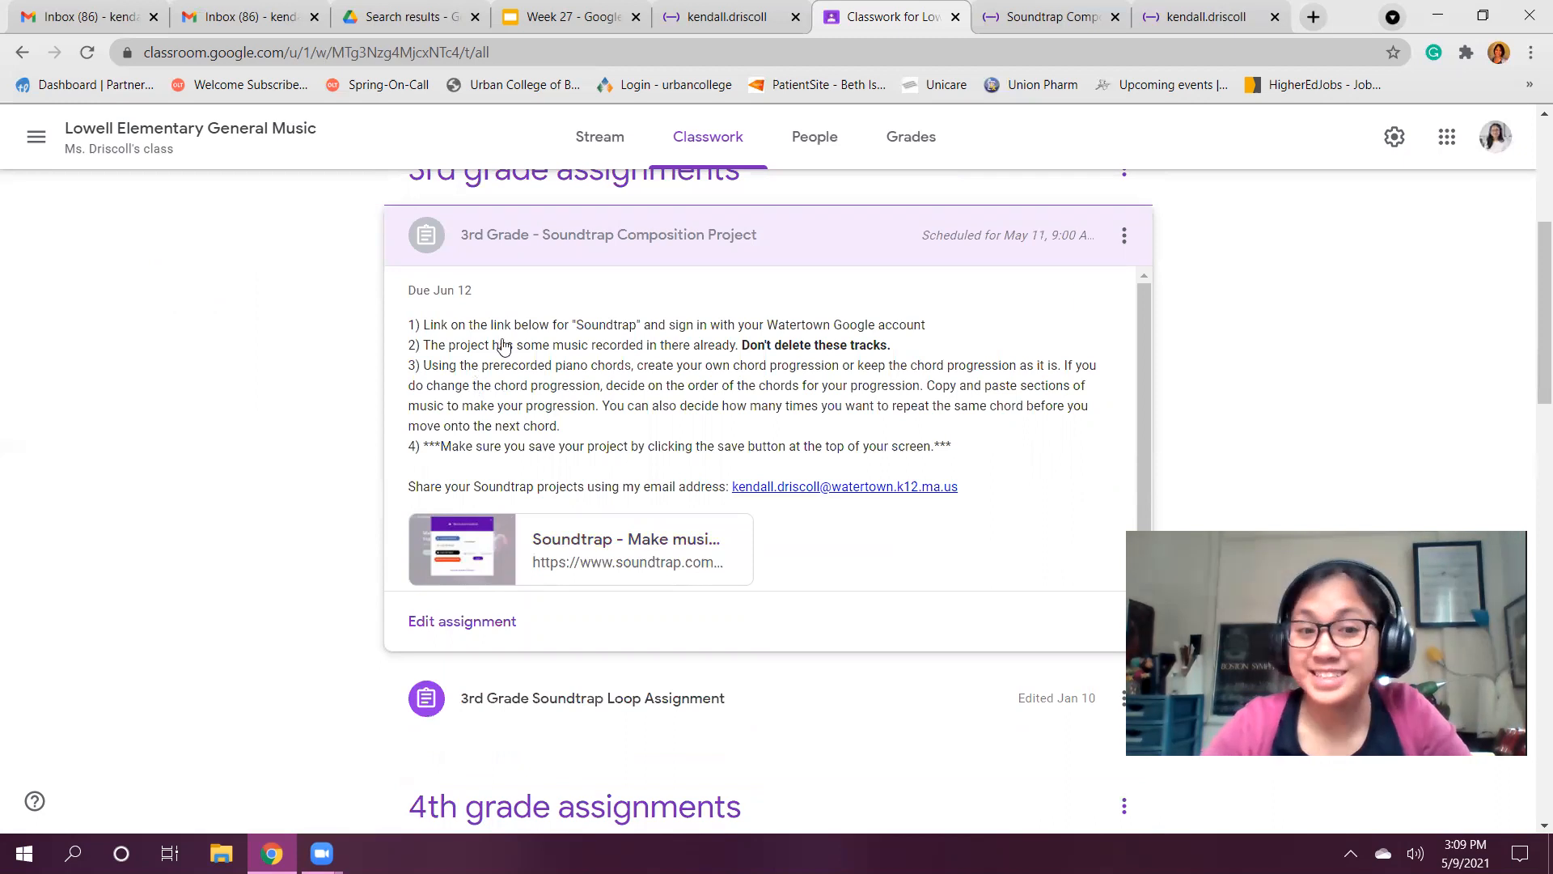
Check the assignment's Soundtrap link, close the page it opens, and switch to the "Soundtrap Composition Project example" studio
left_click(591, 566)
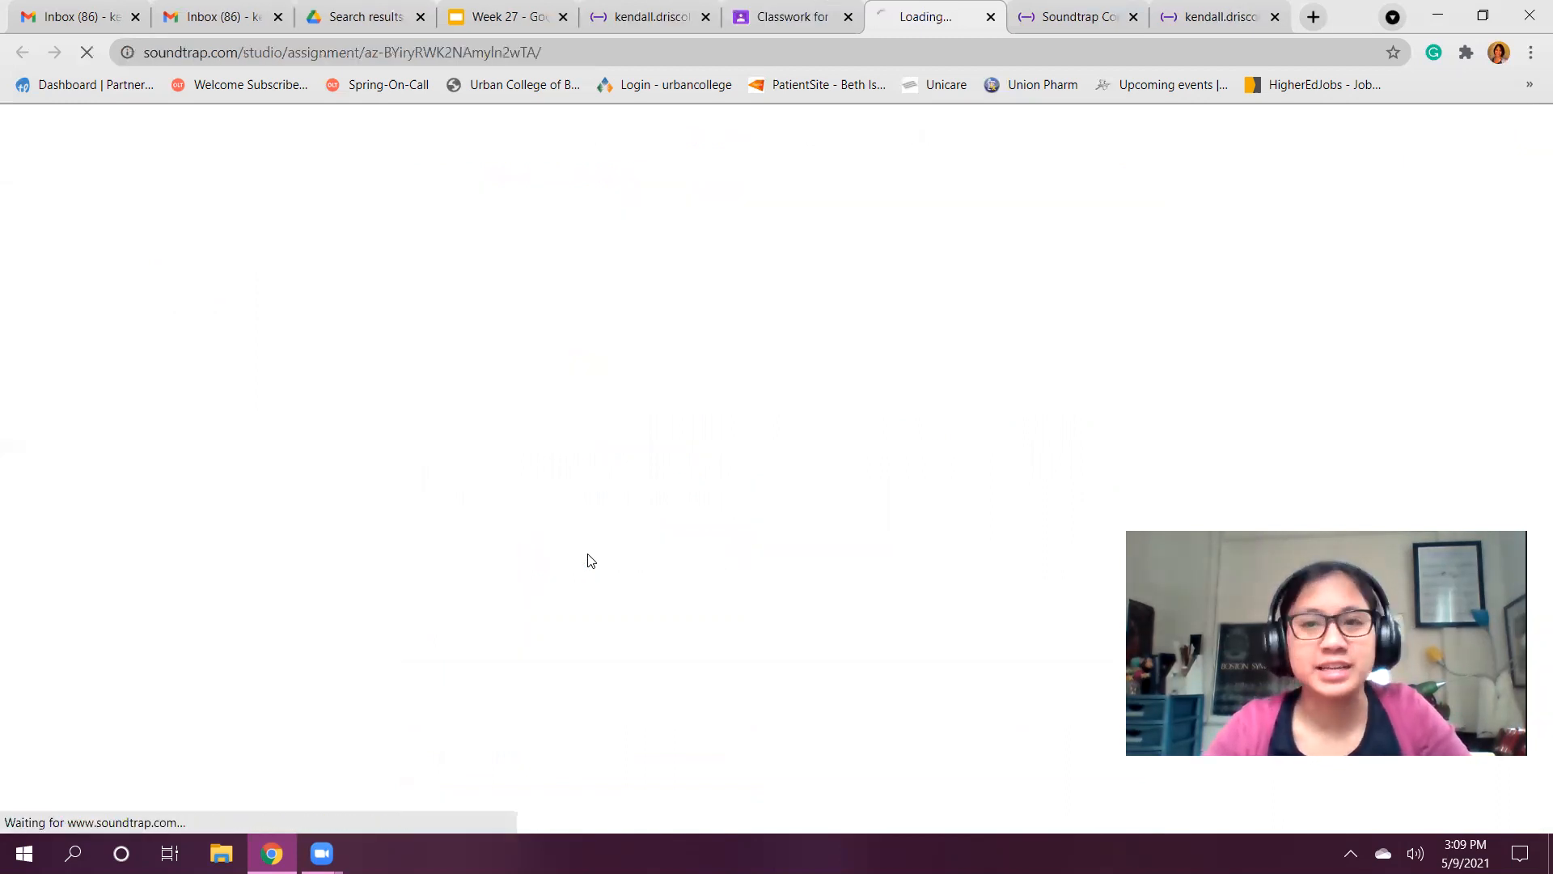
left_click(991, 17)
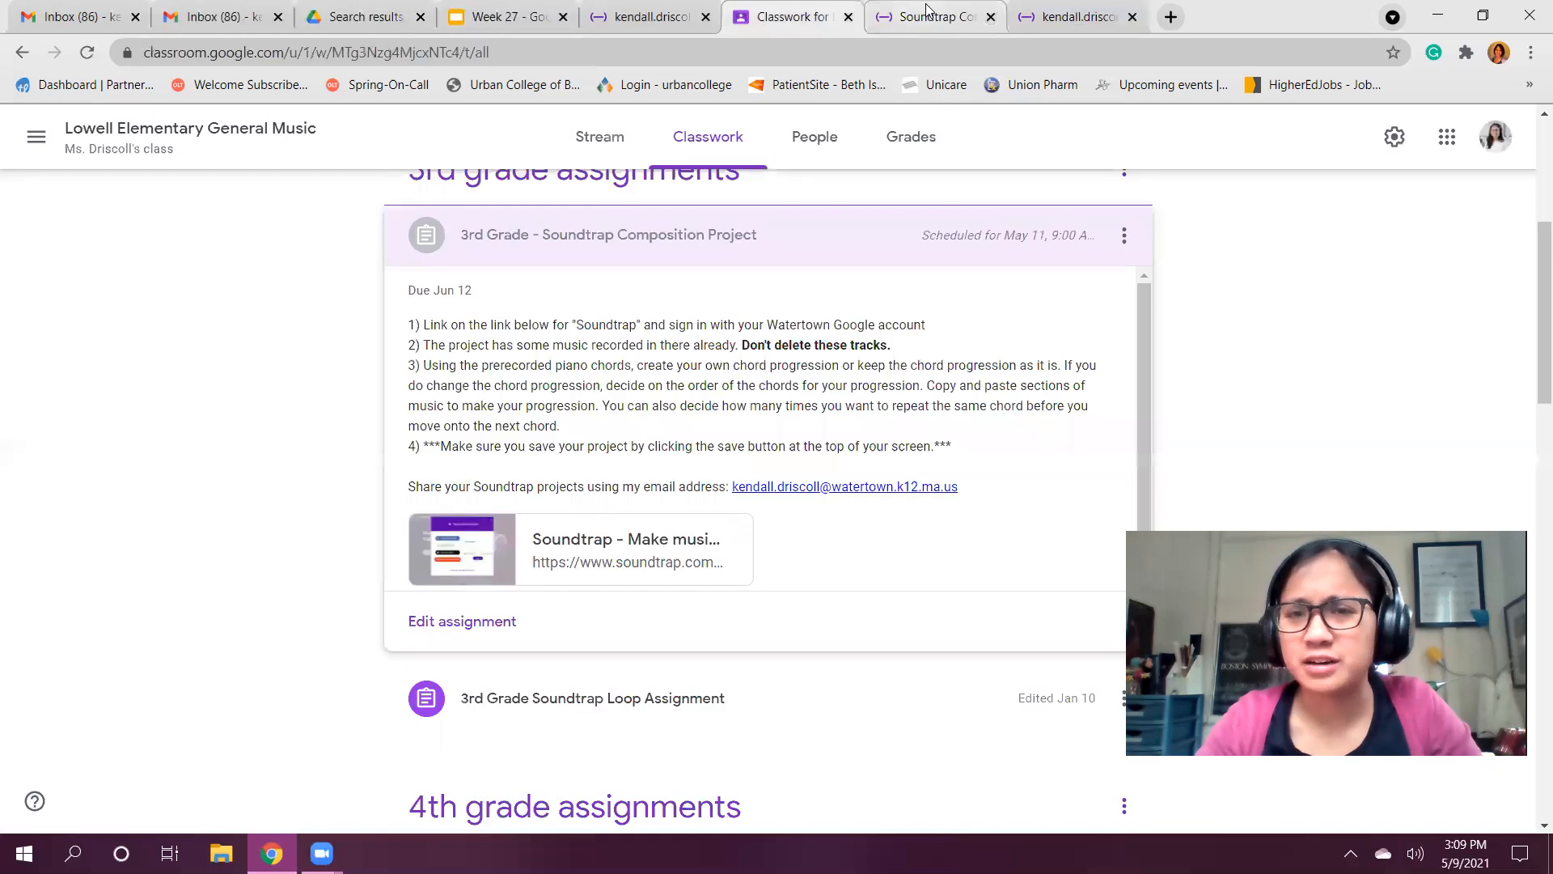
left_click(928, 17)
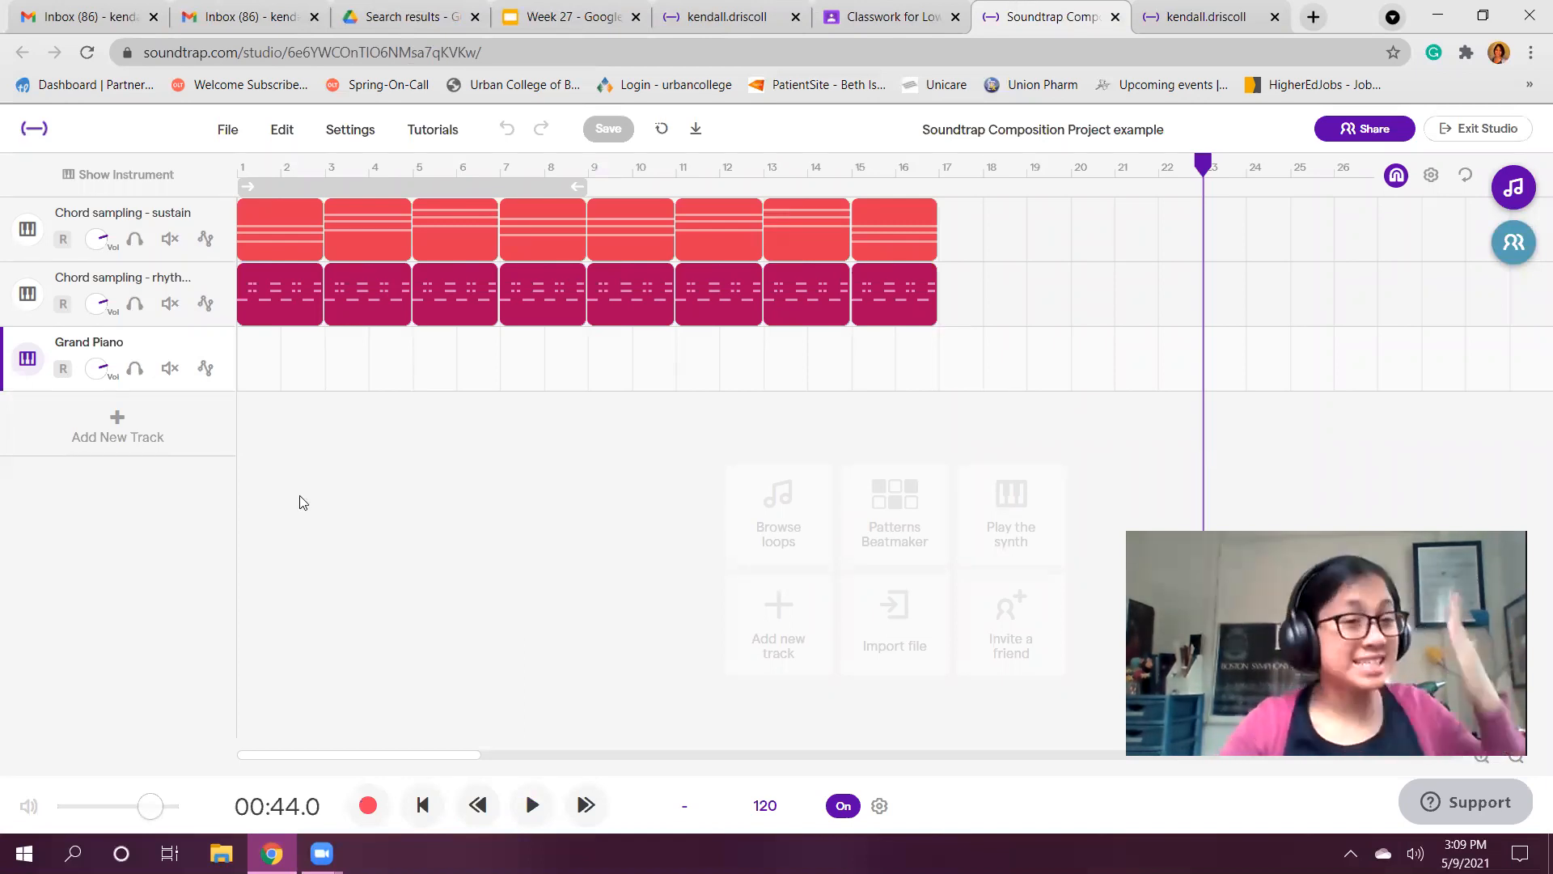
left_click(856, 6)
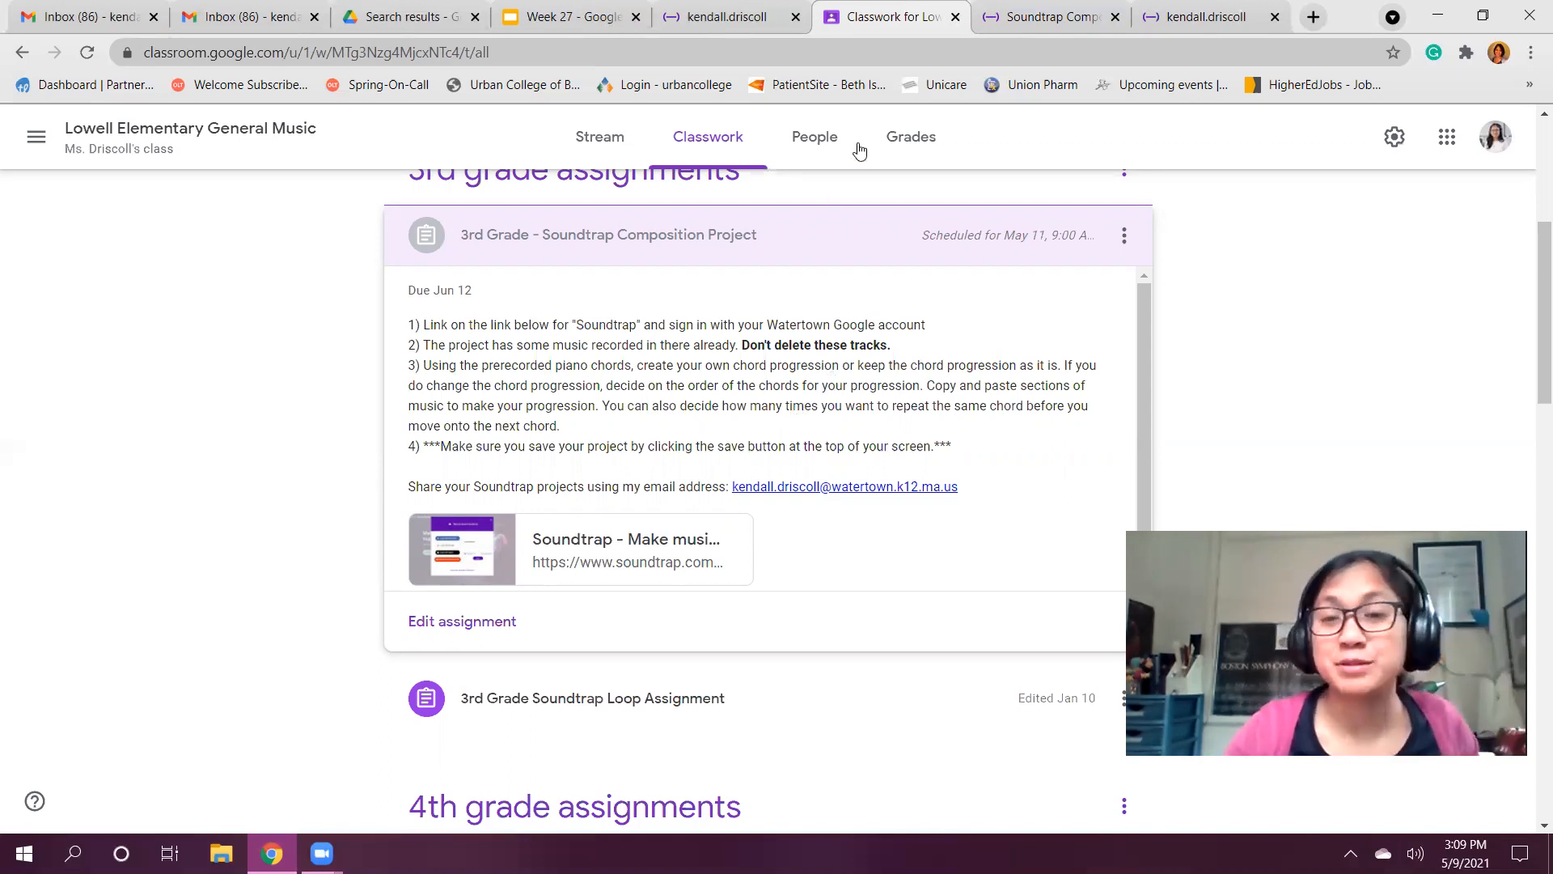
left_click(997, 23)
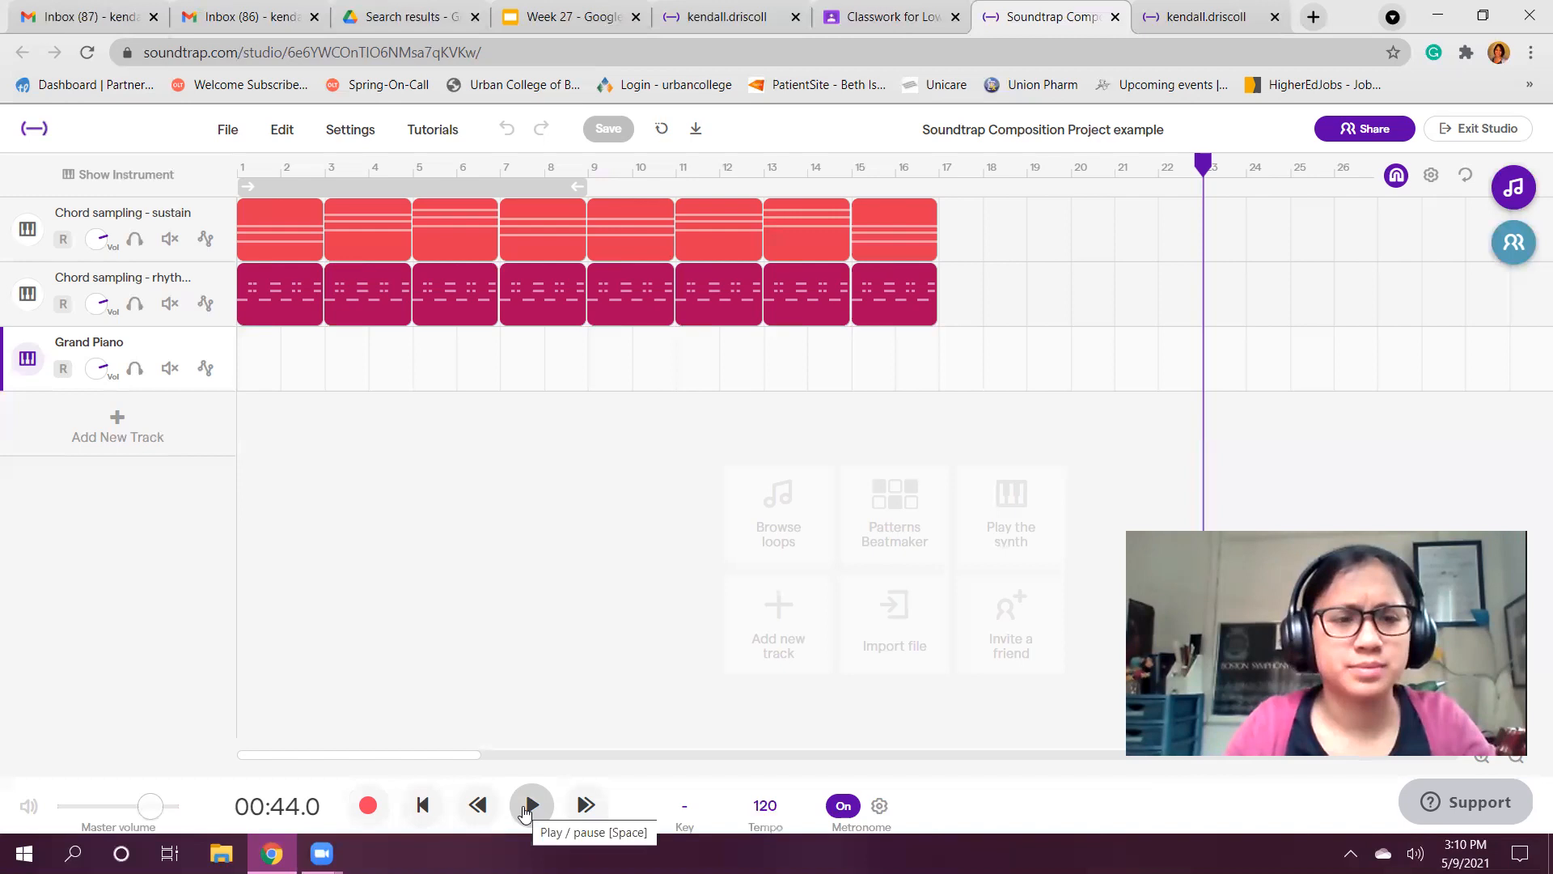
Play the whole example project from the beginning to hear both chord tracks together, and stop playback past the last chord
left_click(529, 805)
left_click(422, 805)
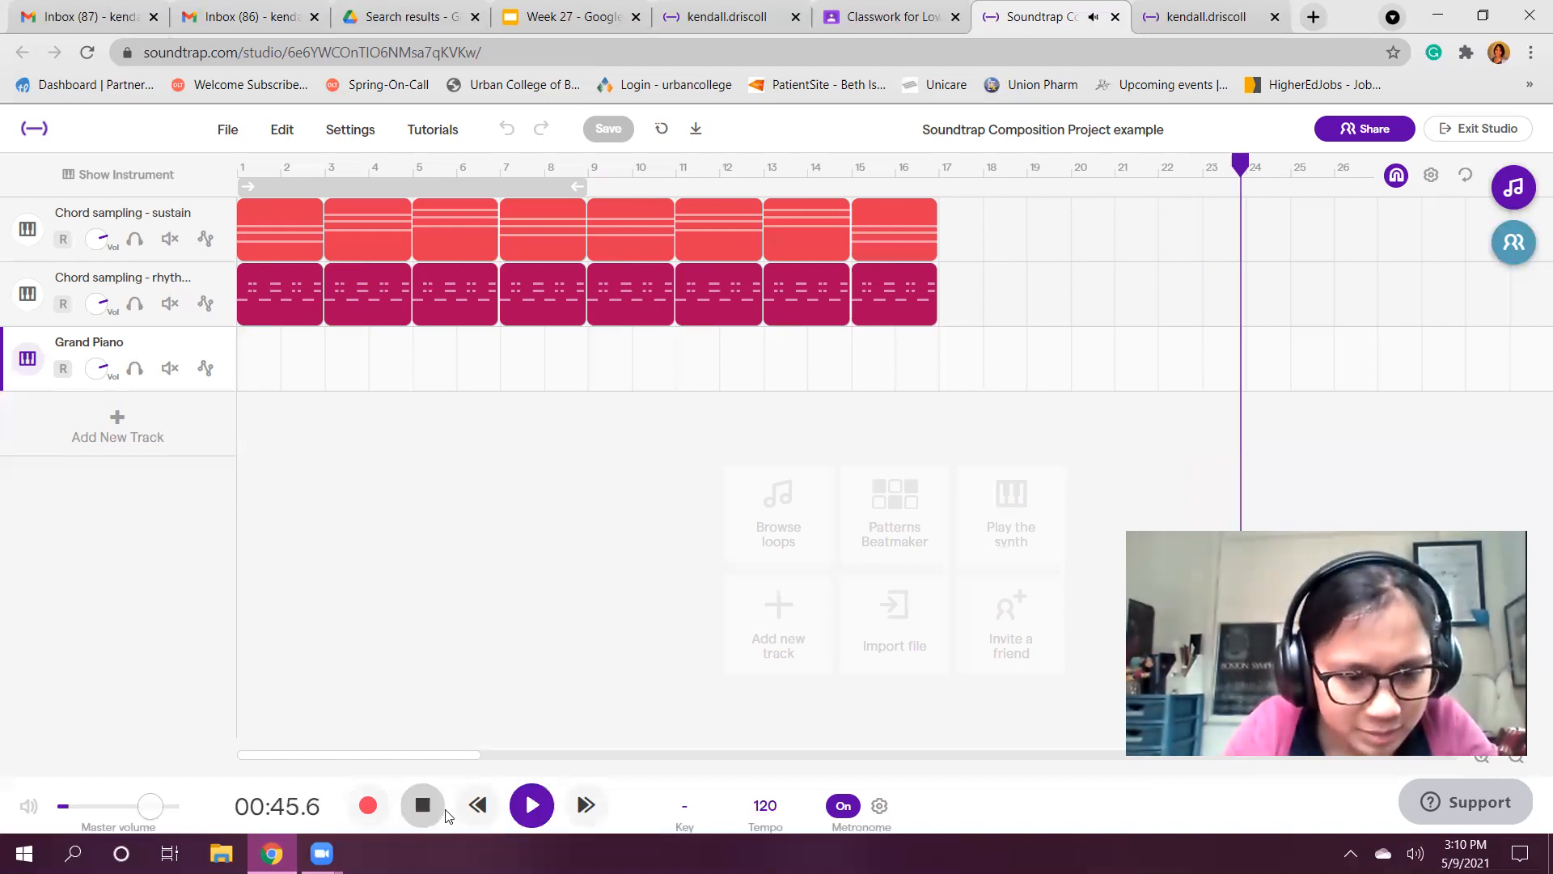
left_click(477, 805)
left_click(525, 805)
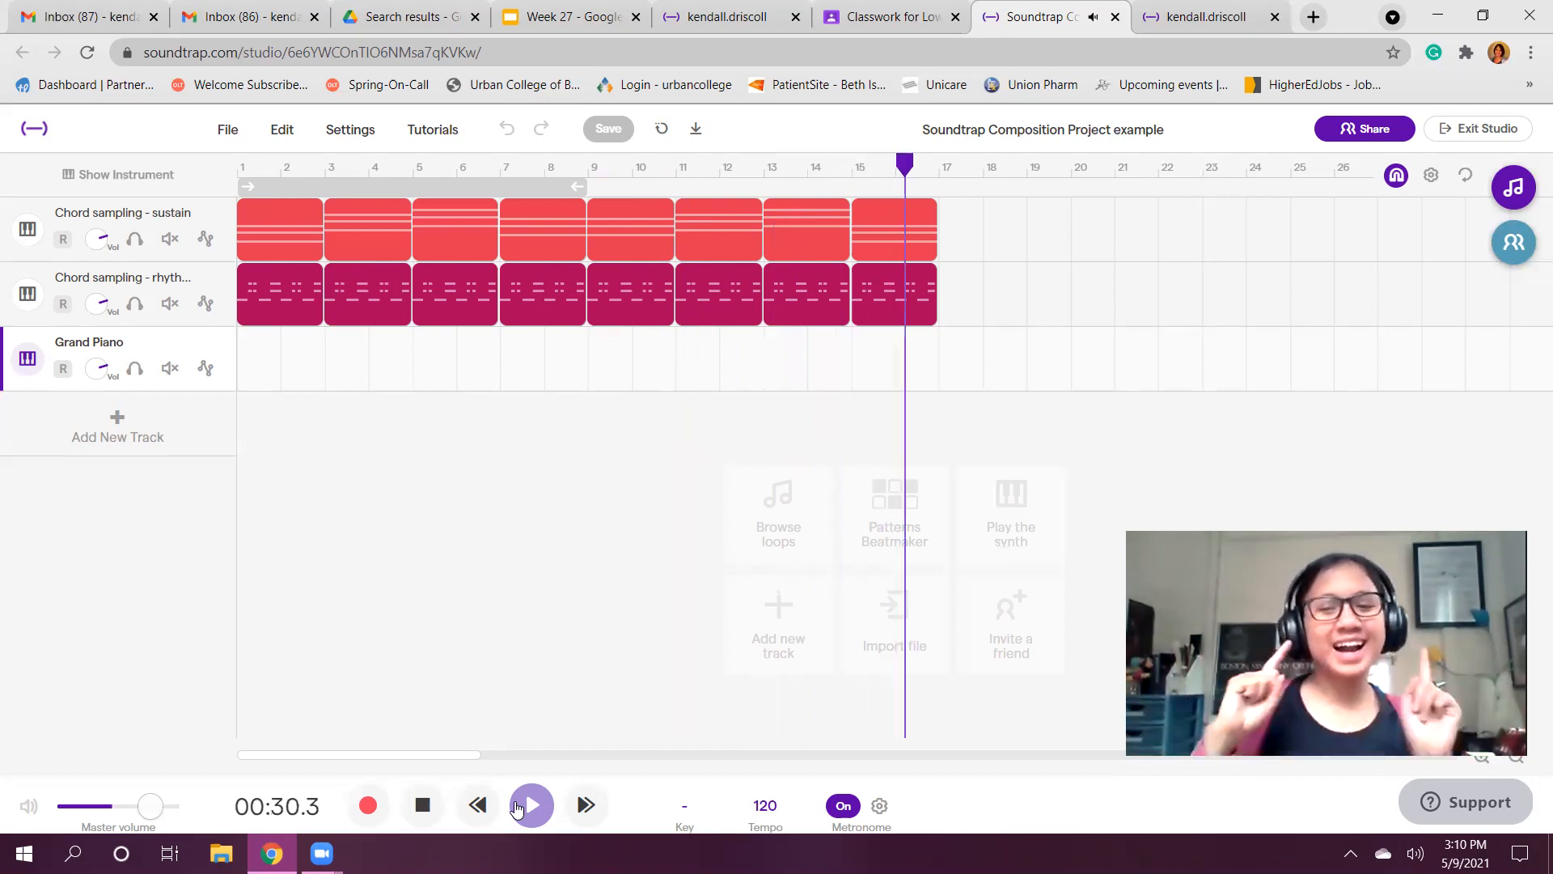
left_click(517, 806)
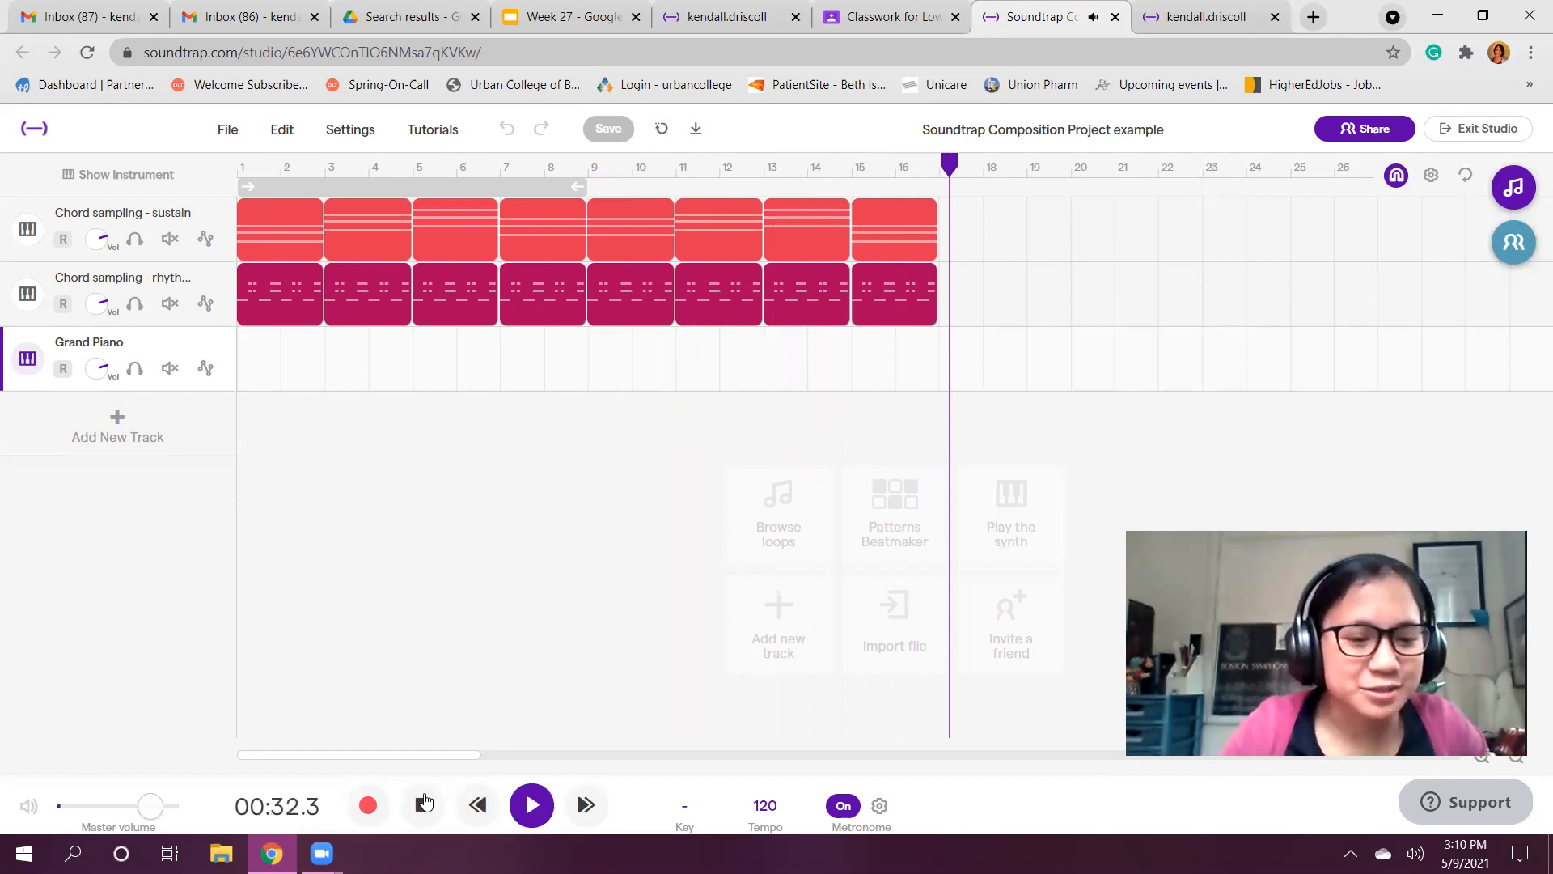
left_click(526, 807)
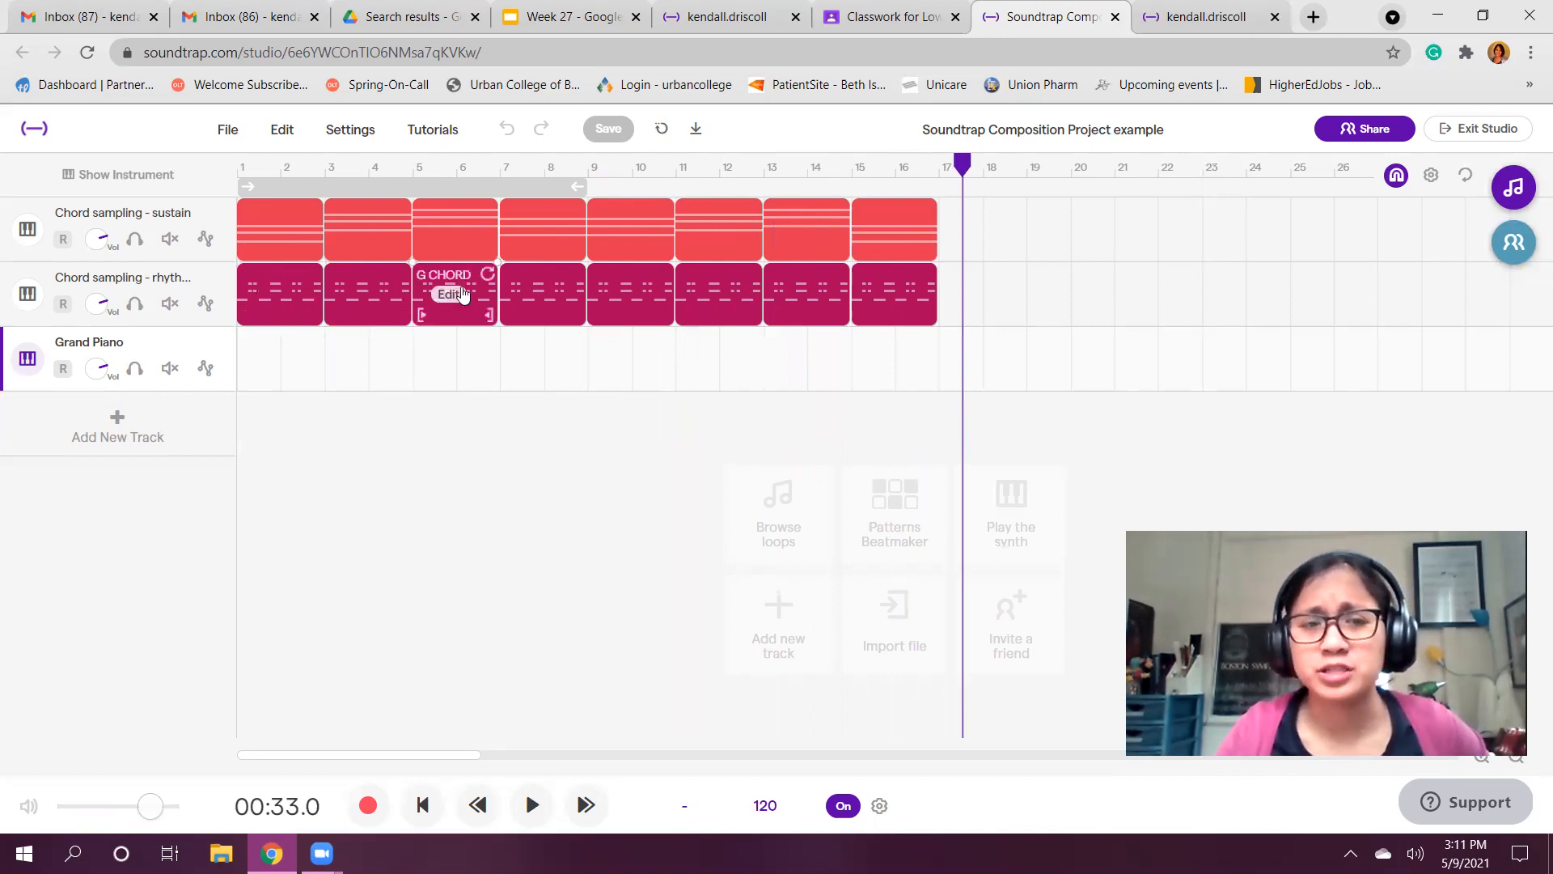
left_click(569, 308)
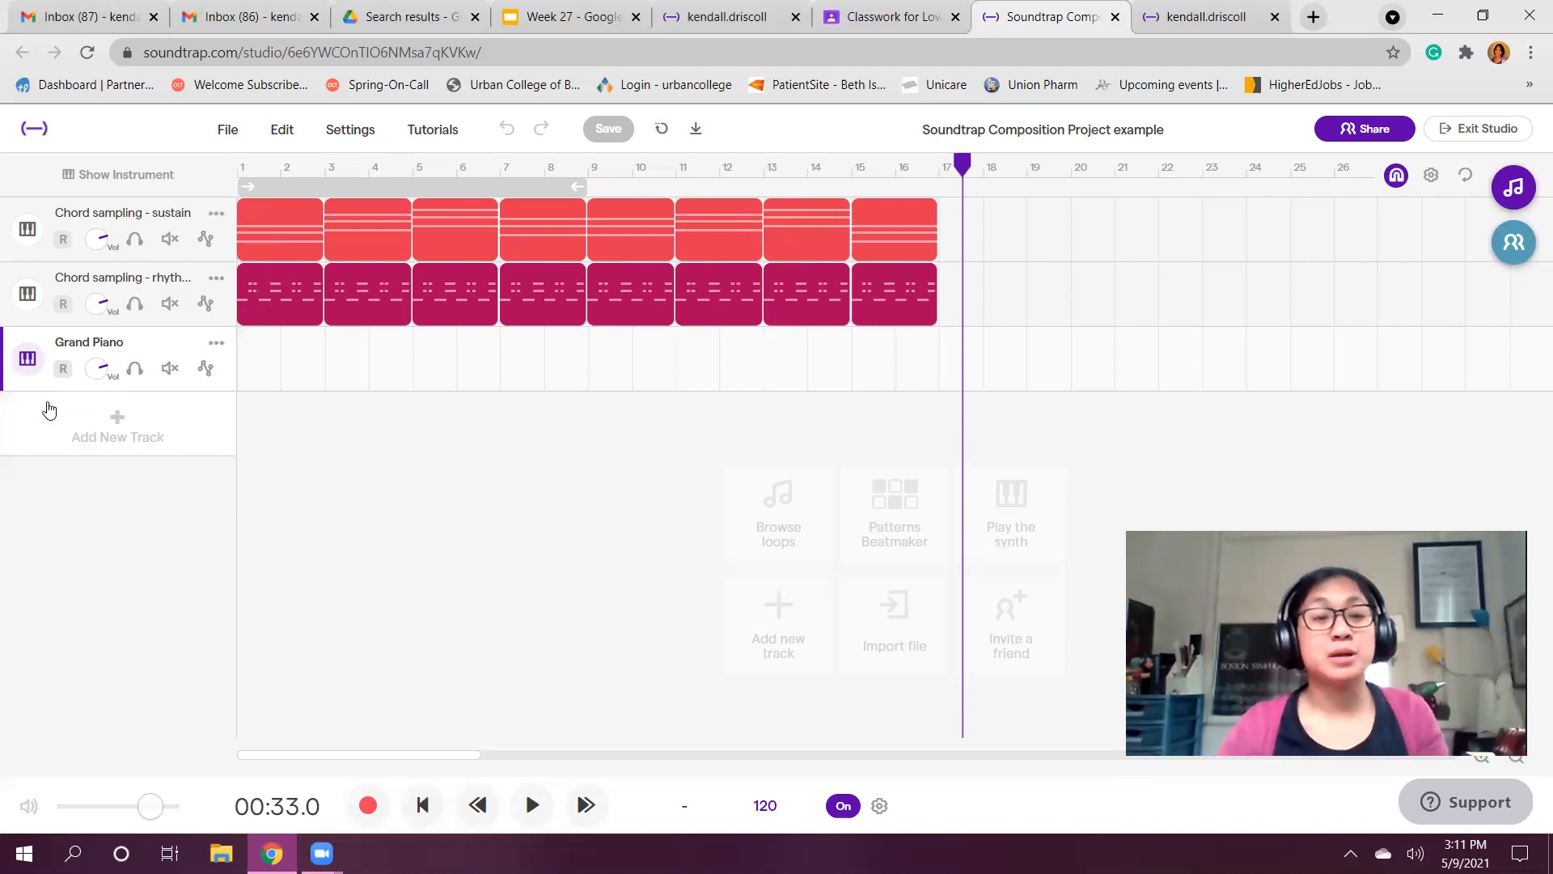
Solo the "Chord sampling - sustain" track and listen to it from the beginning, stopping playback partway through
left_click(135, 303)
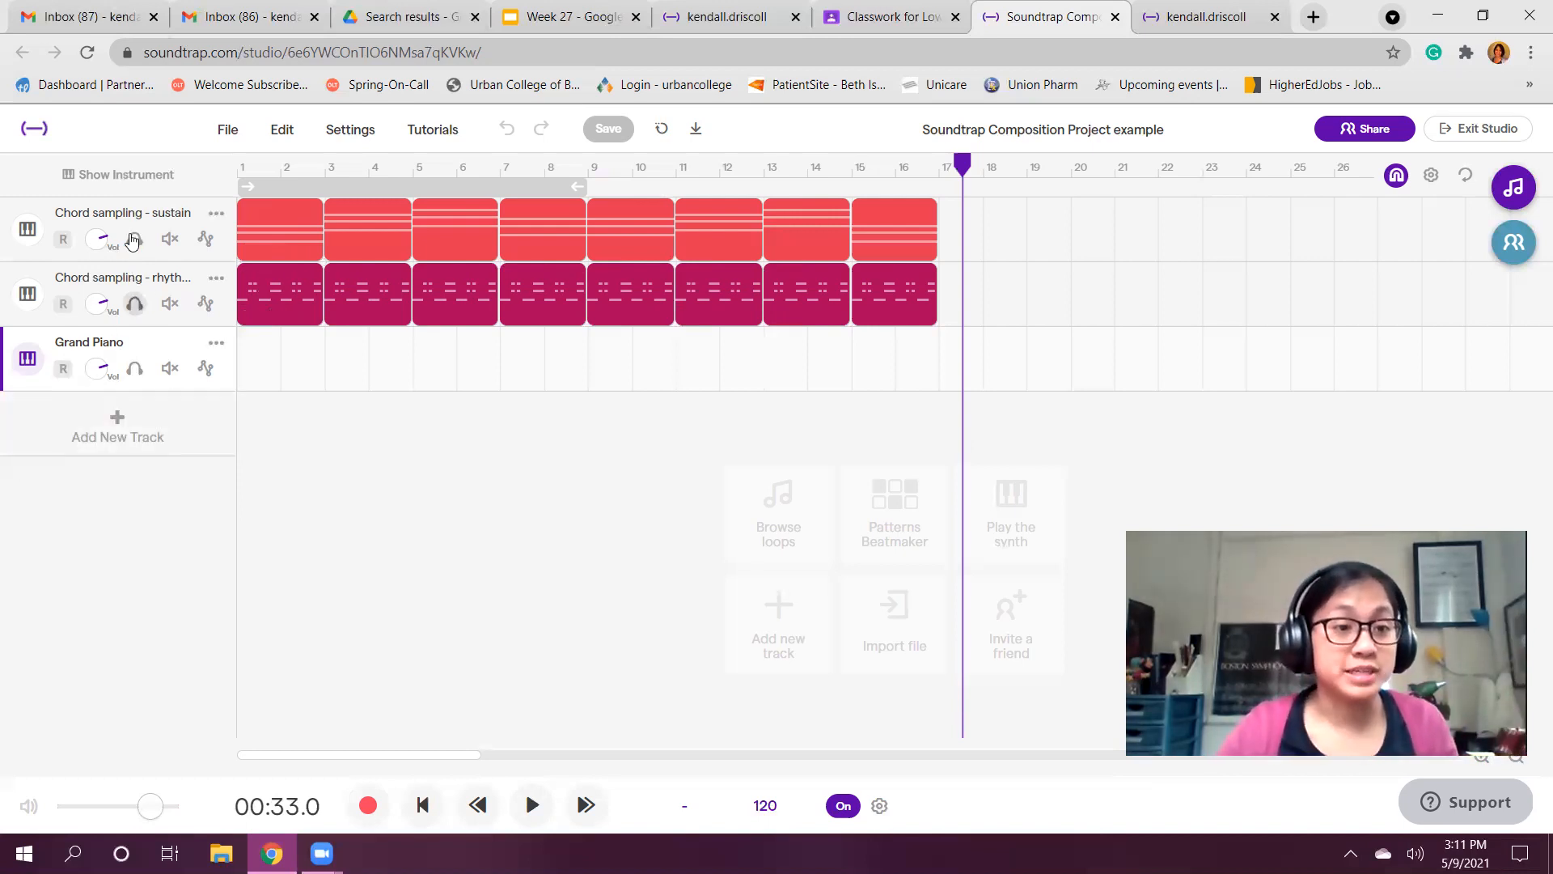
left_click(135, 238)
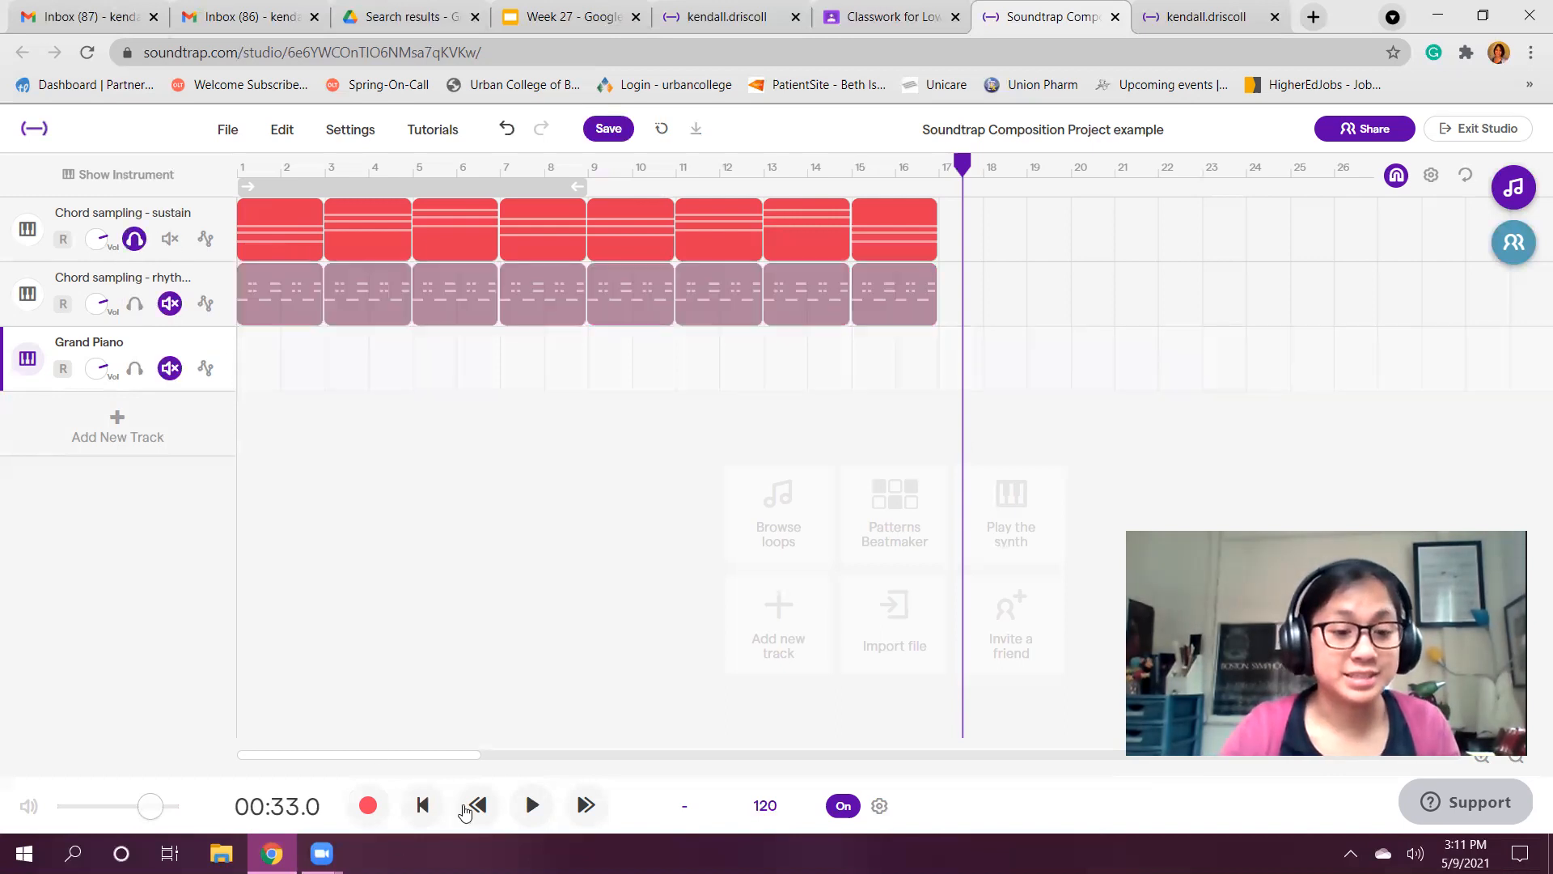
left_click(513, 803)
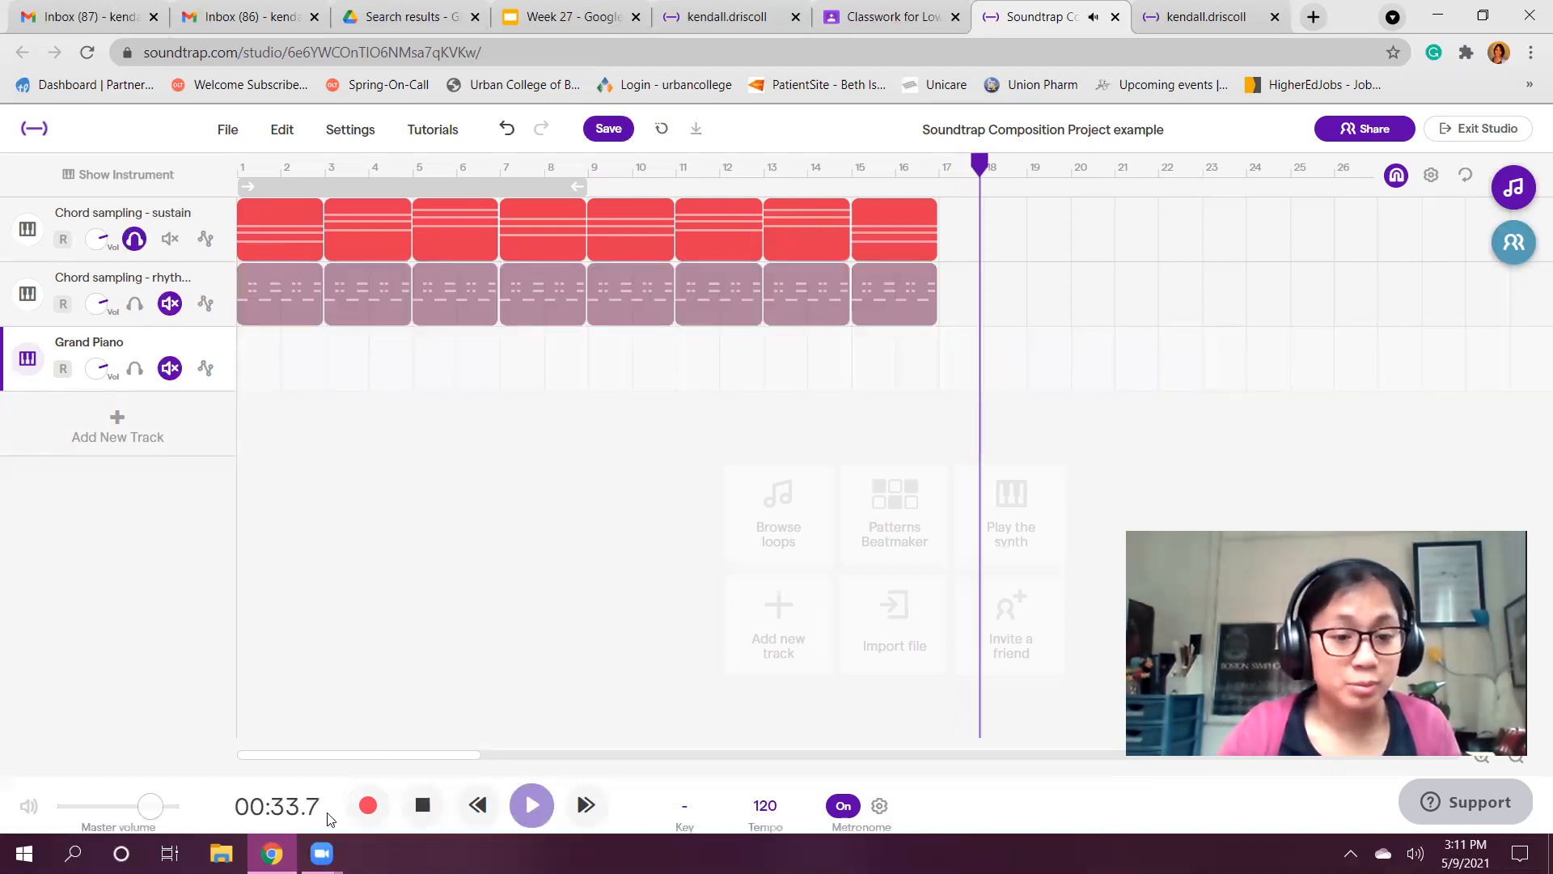
left_click(483, 805)
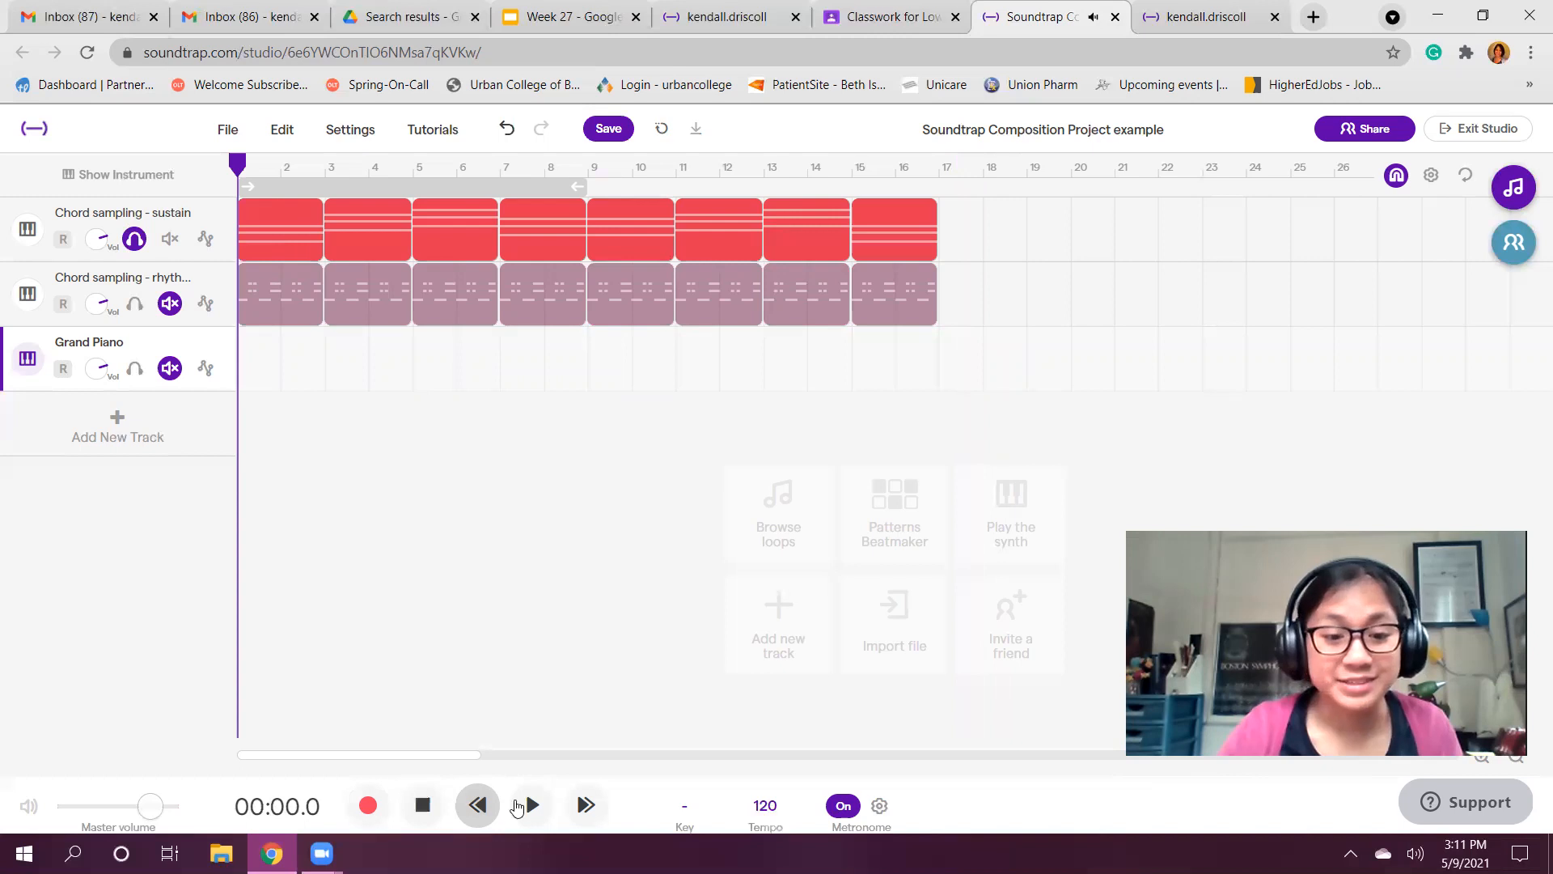
left_click(518, 806)
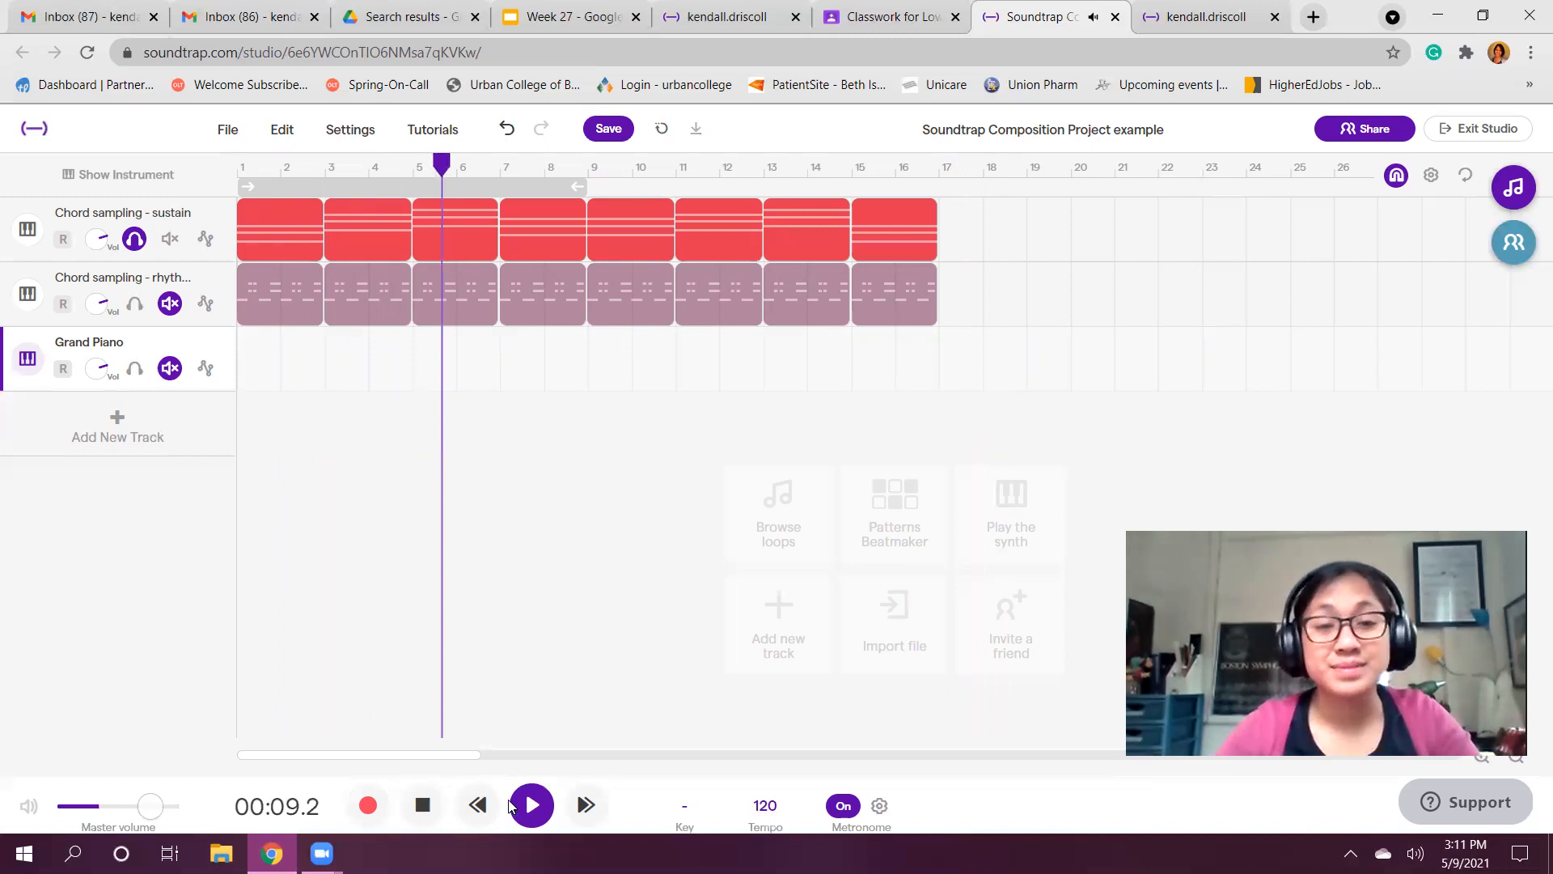
left_click(424, 806)
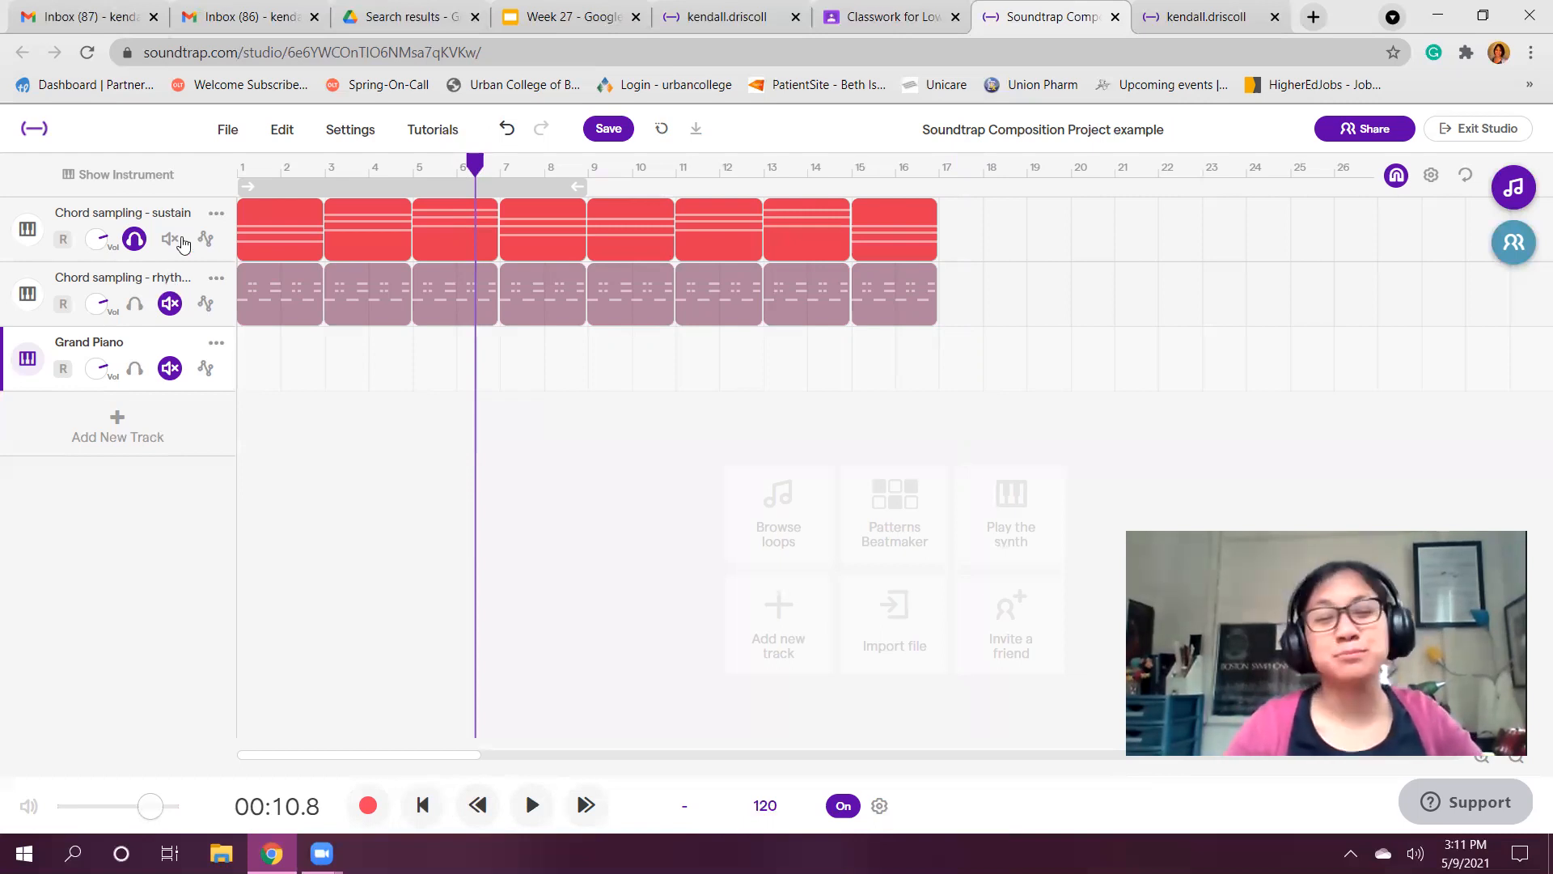
Solo the rhythm chord sampling track instead of the sustain track, and listen to a short section of it
left_click(135, 239)
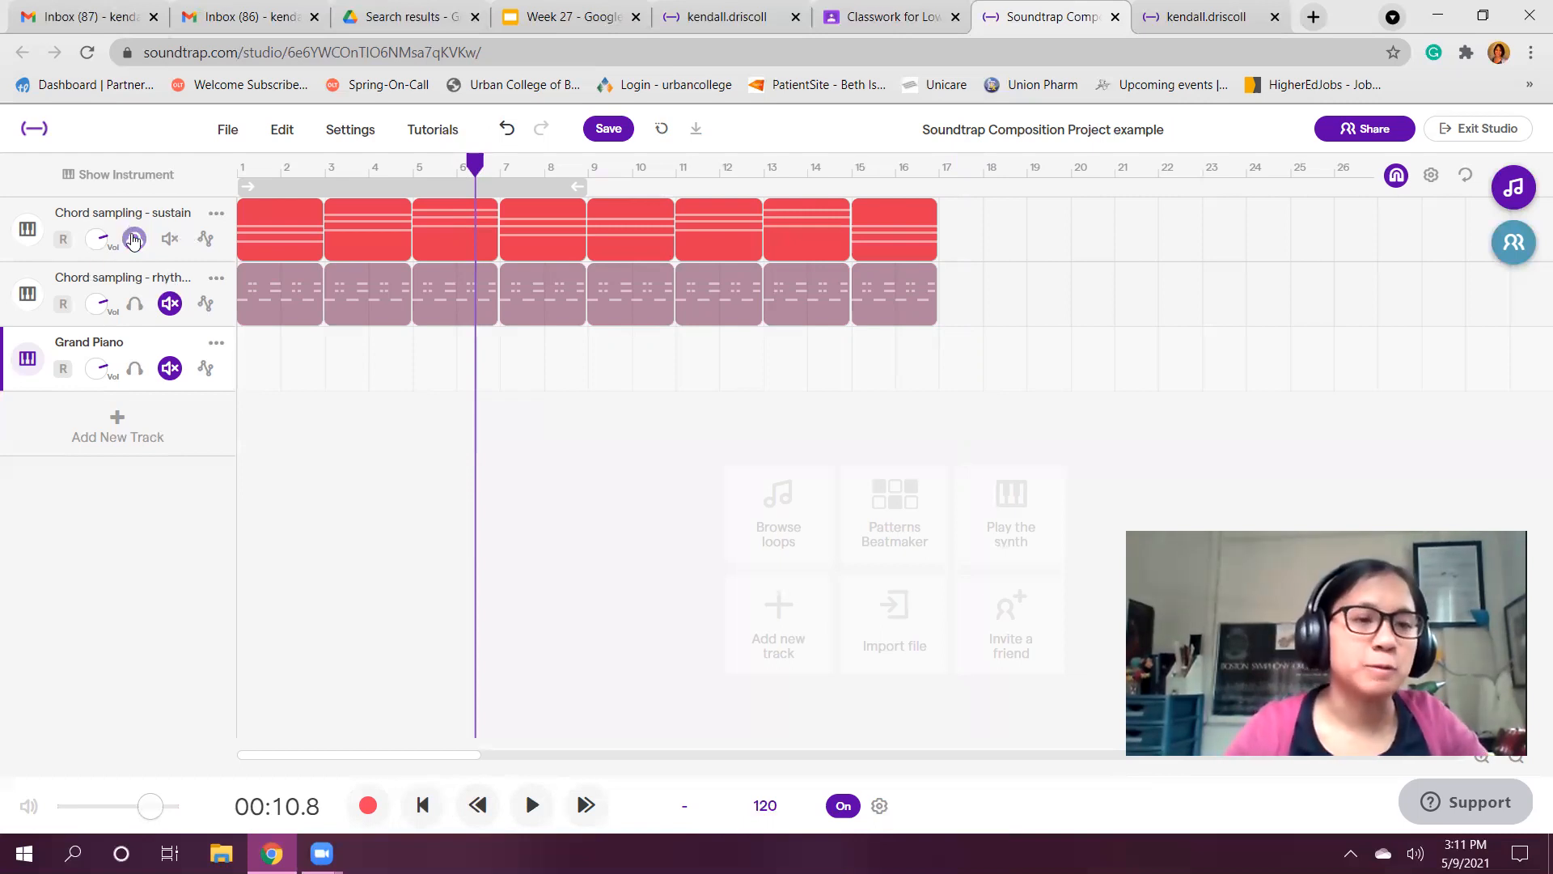
left_click(135, 304)
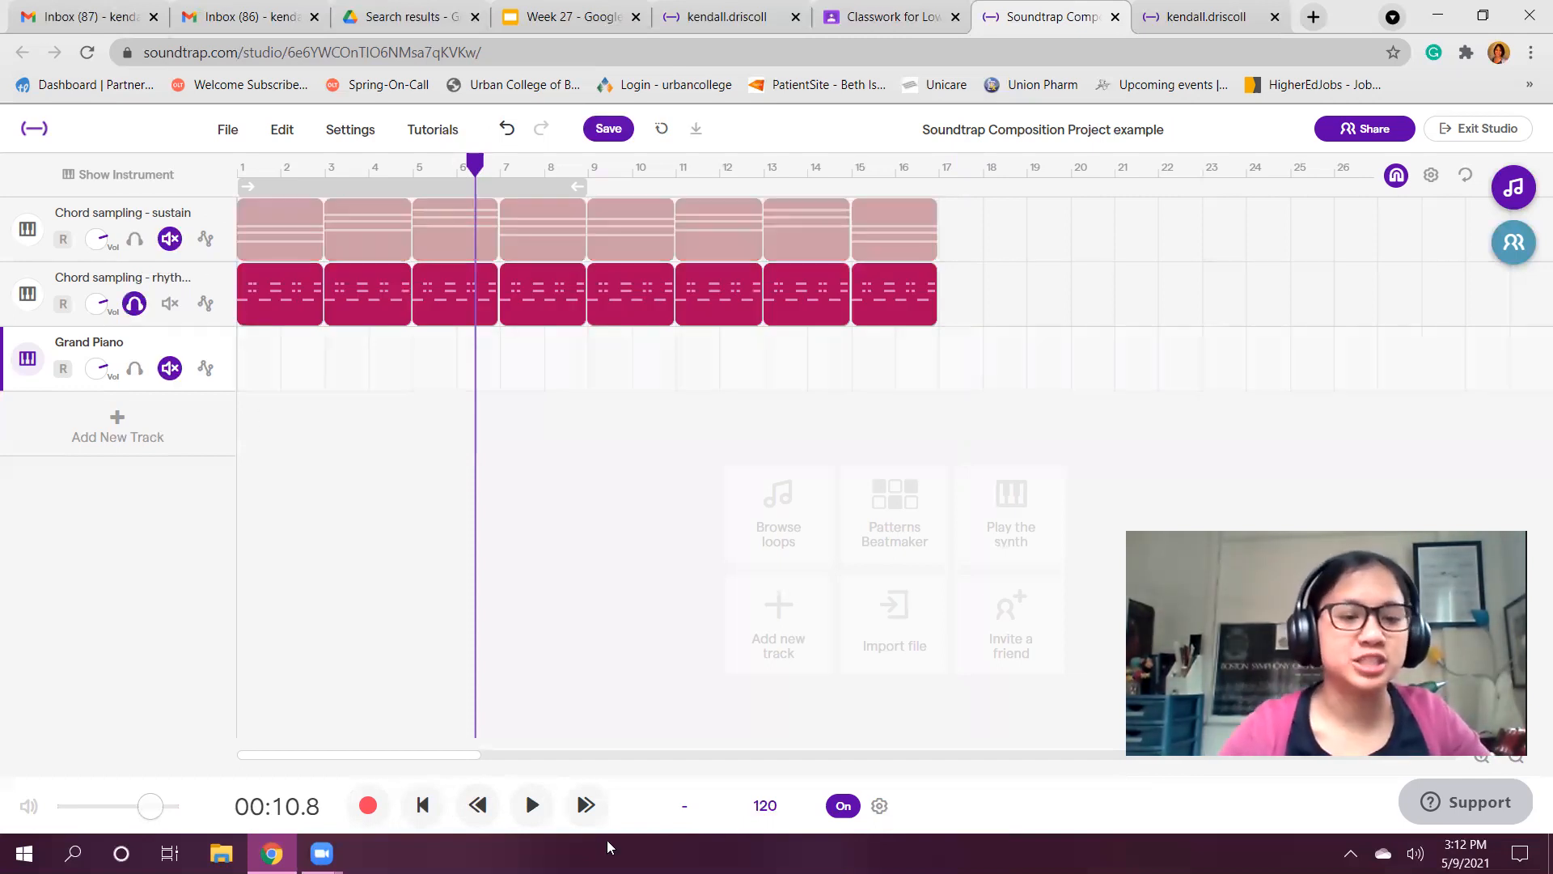
left_click(529, 817)
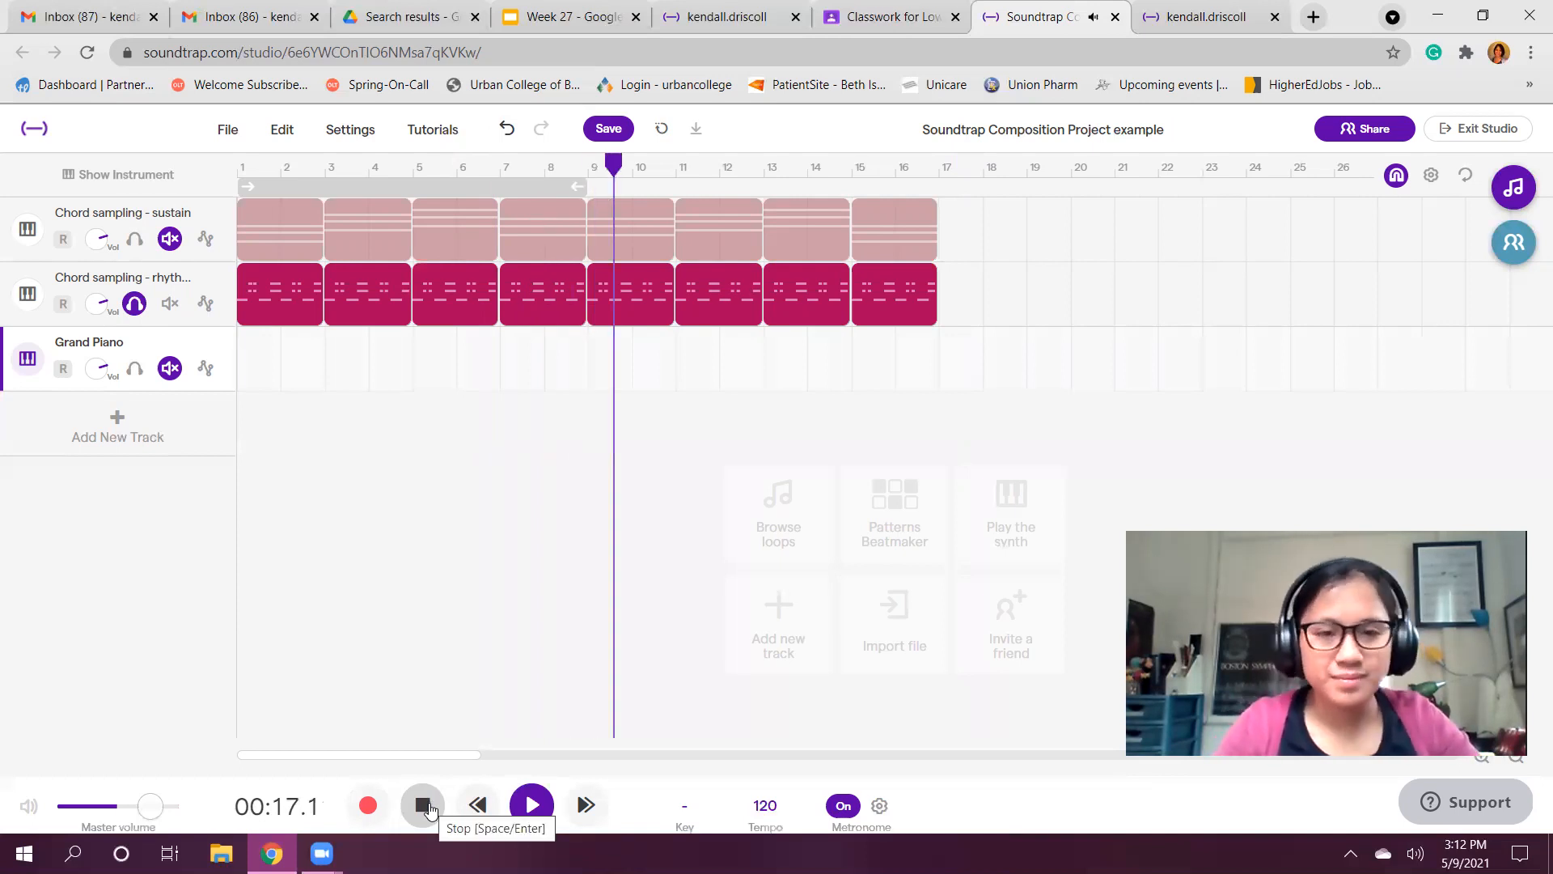
left_click(422, 805)
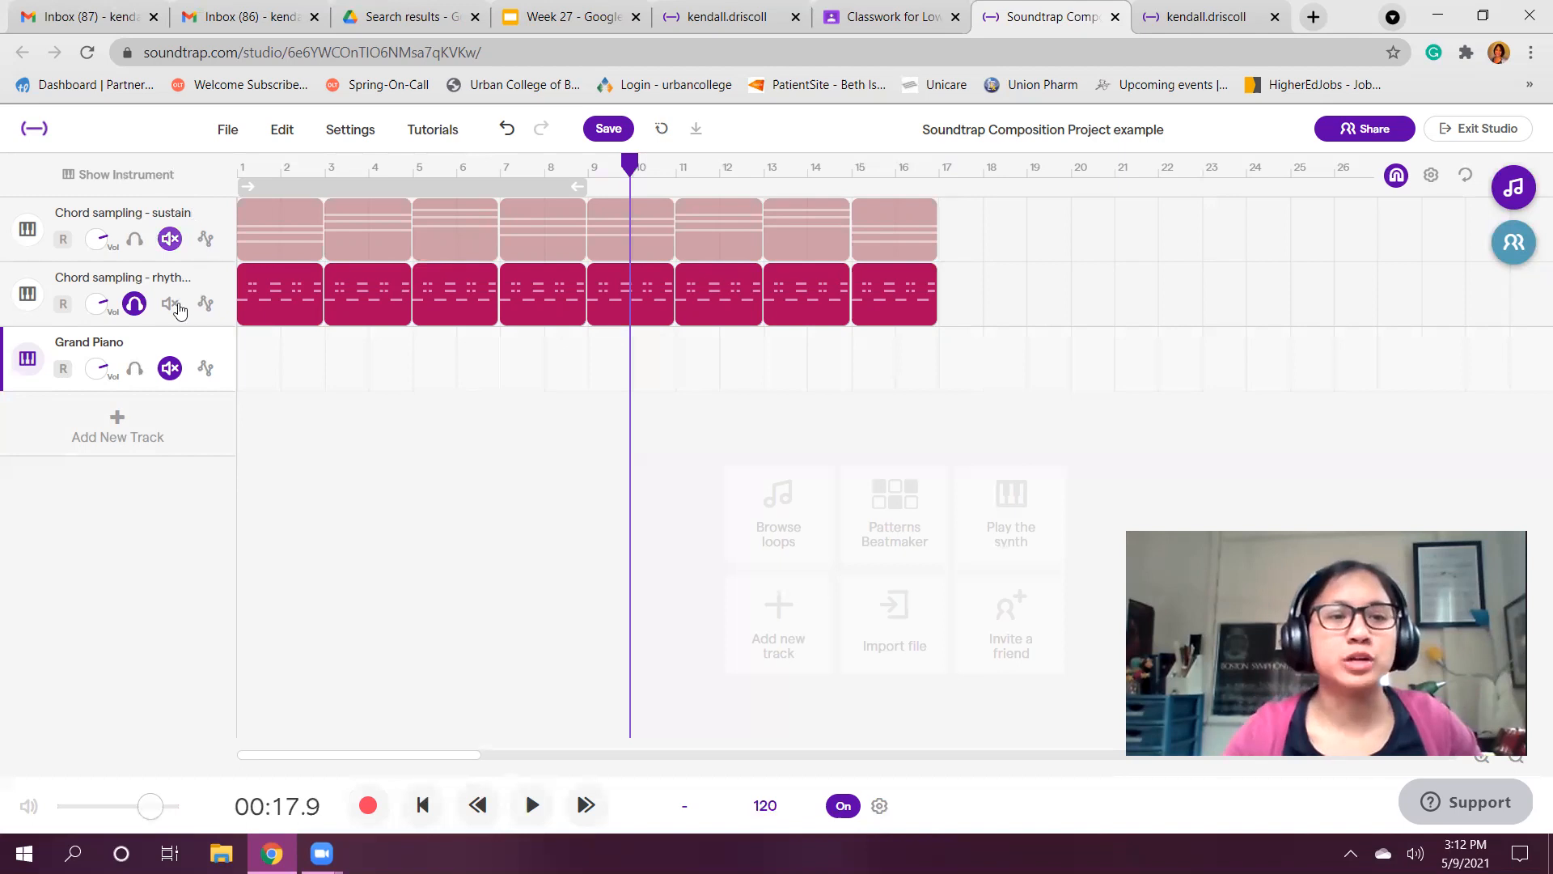
Turn off solo on the rhythm chord sampling track to unmute the sustain and Grand Piano tracks
left_click(171, 241)
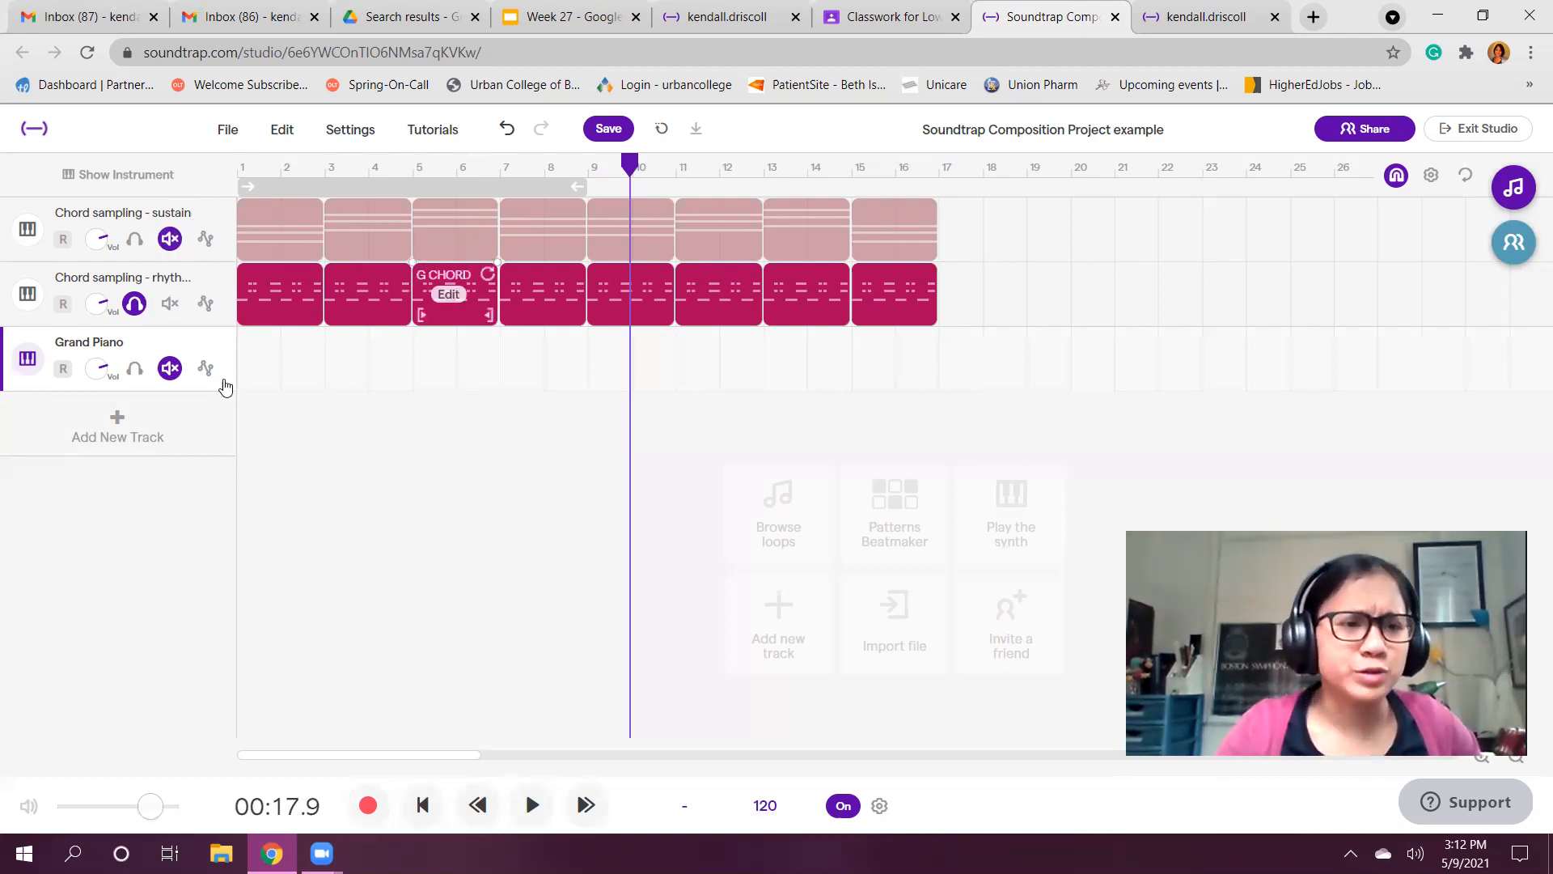
left_click(168, 371)
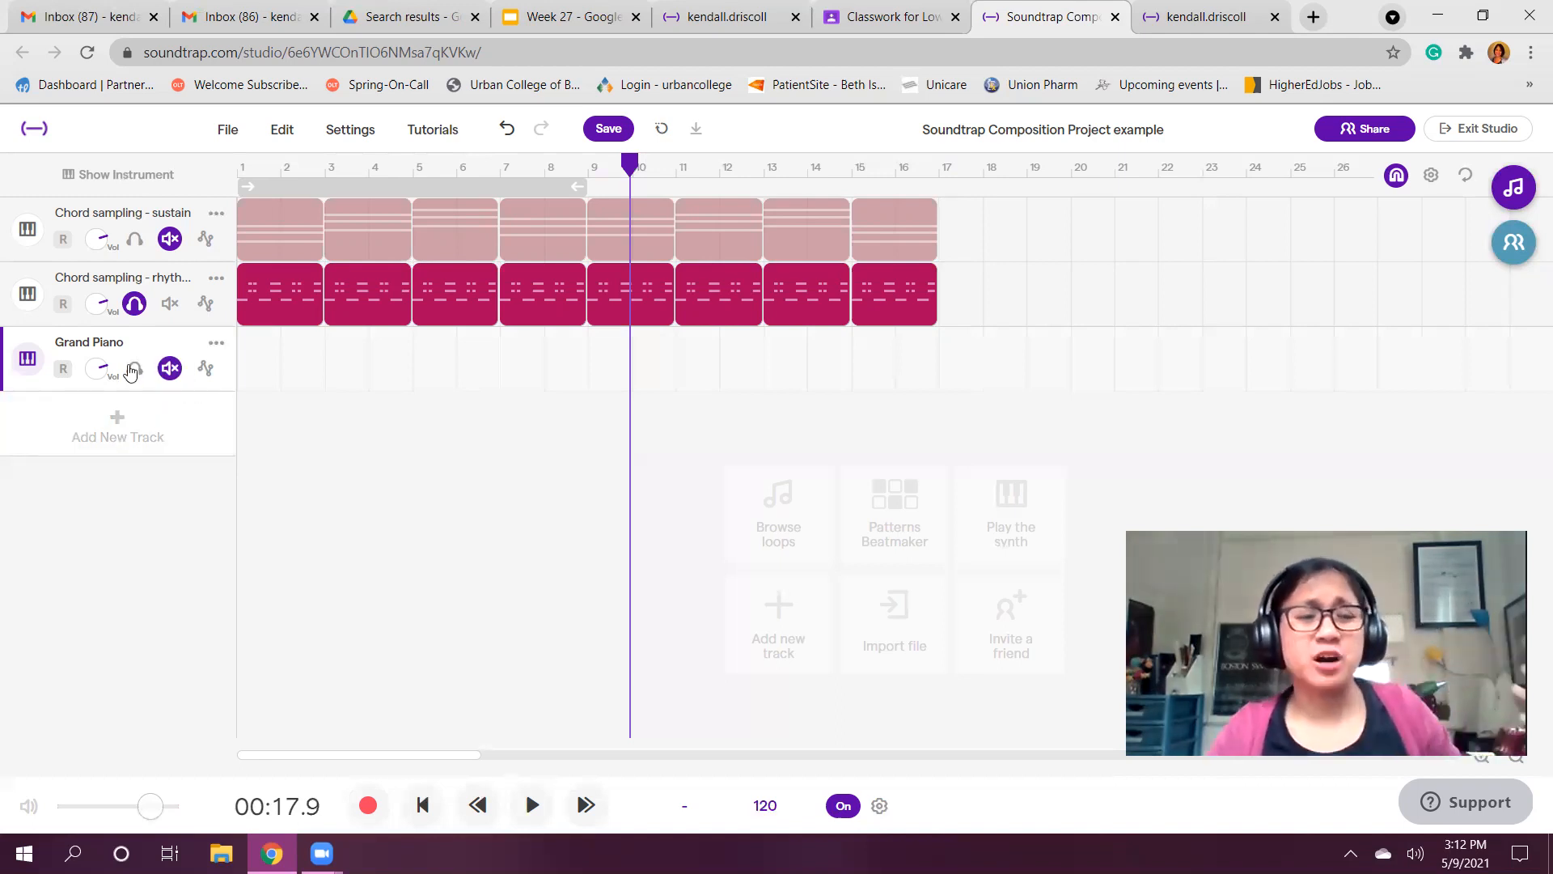
left_click(134, 304)
left_click(166, 372)
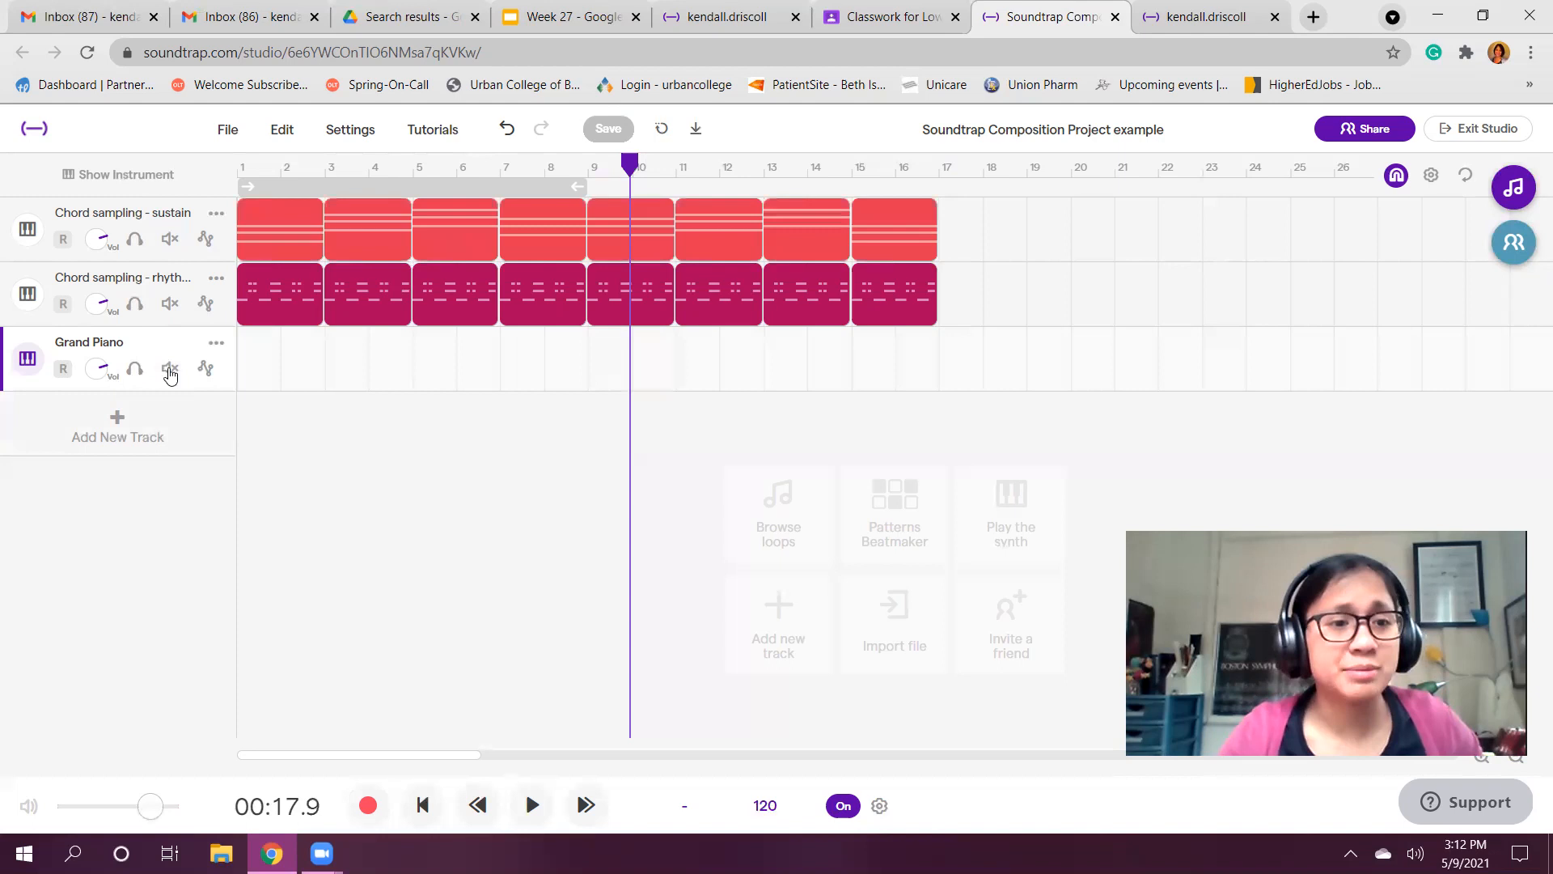
Delete the empty Grand Piano track and add a new Piano & keyboards track with the Grand Piano instrument
left_click(215, 346)
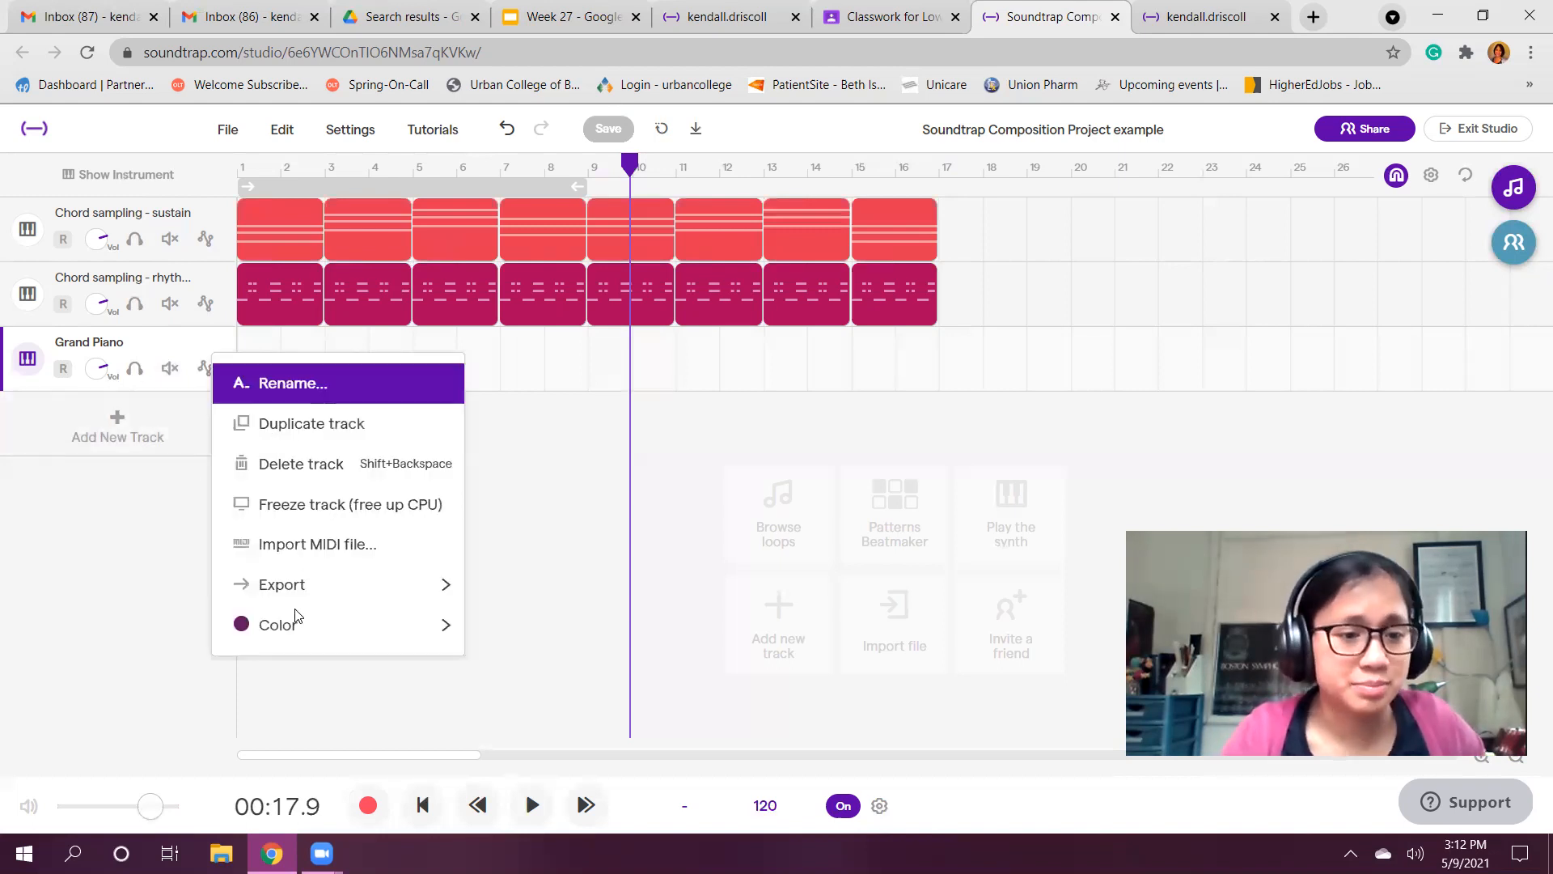
key("shift+BackSpace")
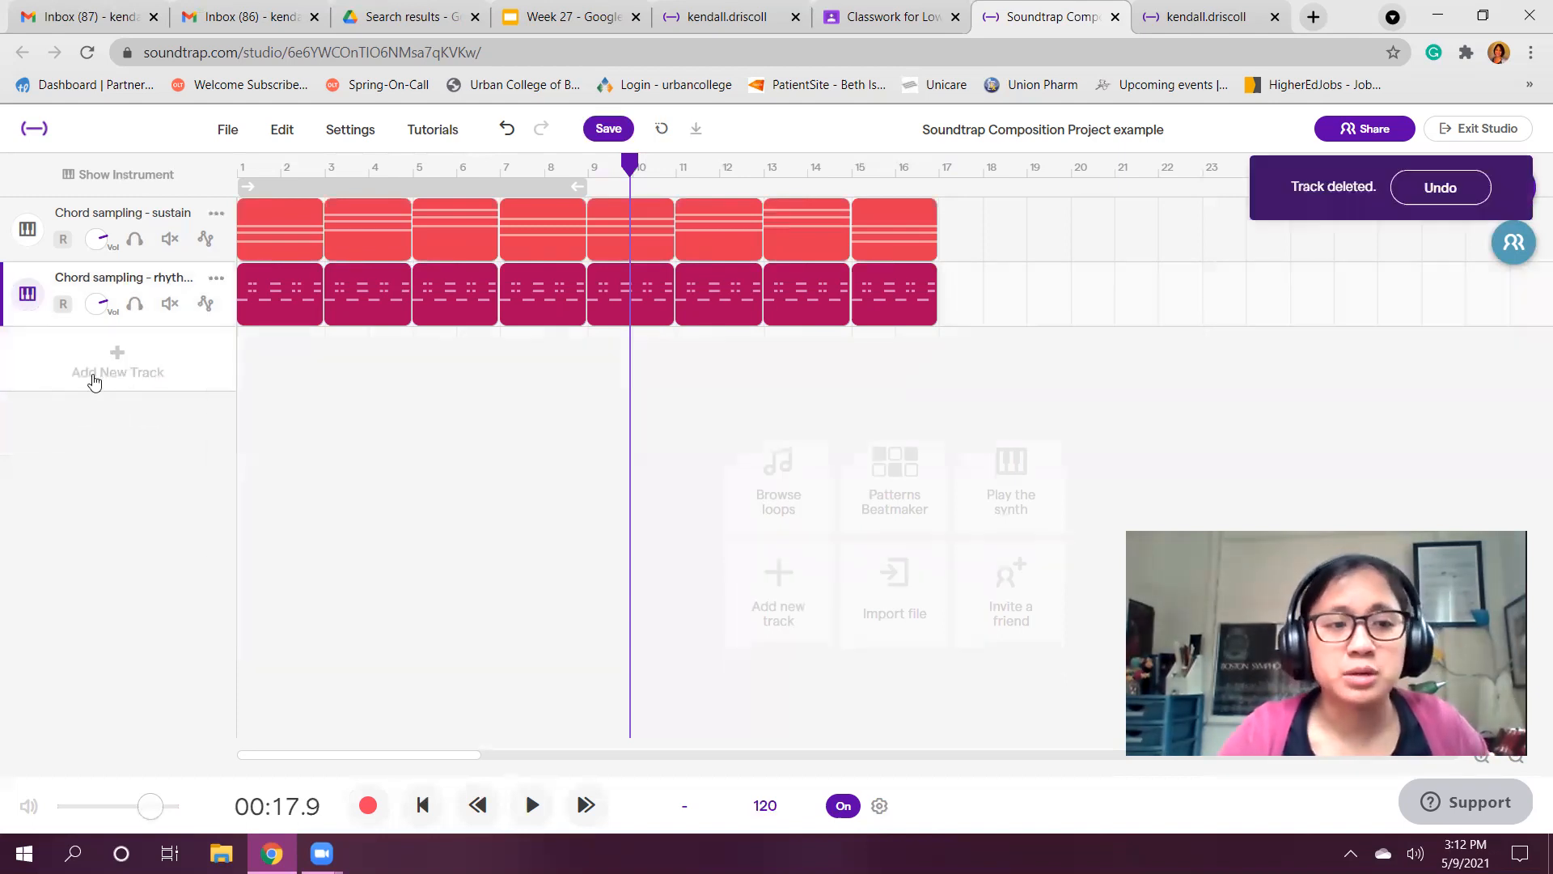
left_click(95, 380)
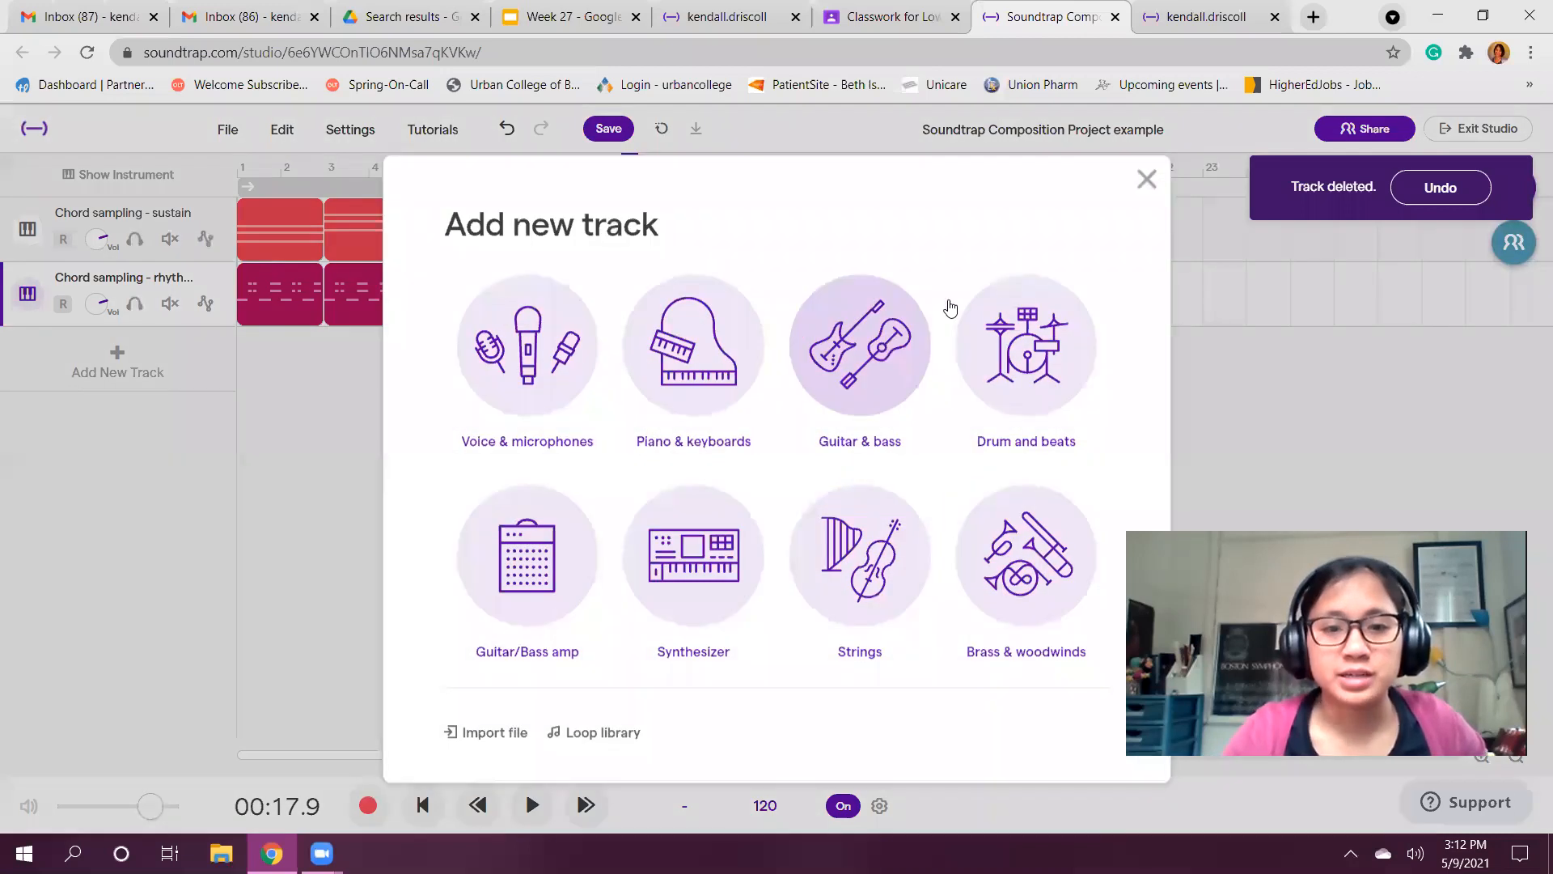
left_click(656, 361)
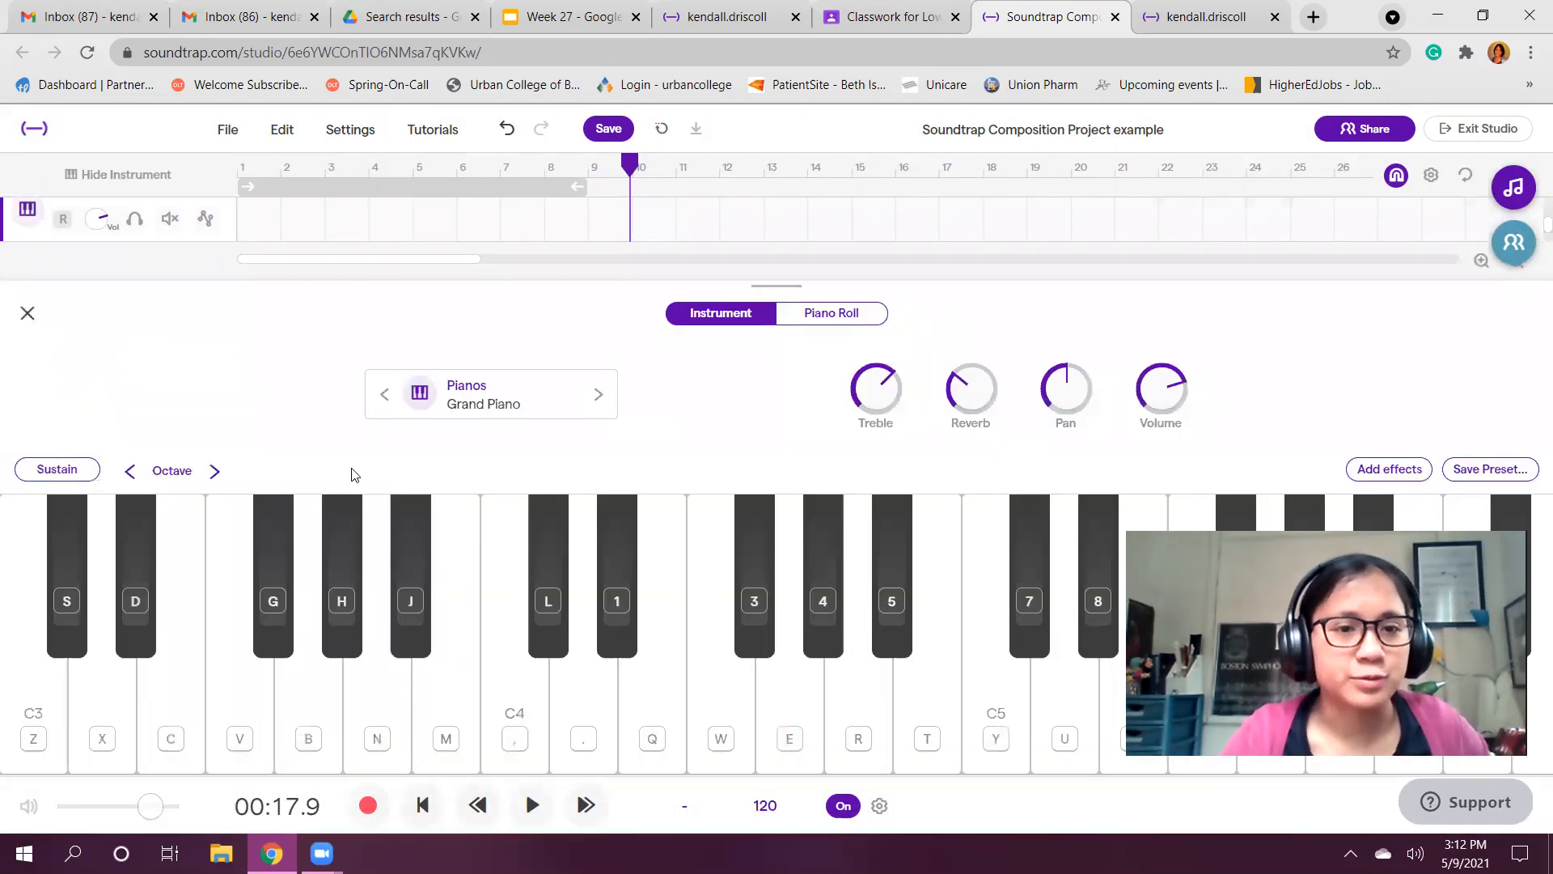
left_click(27, 313)
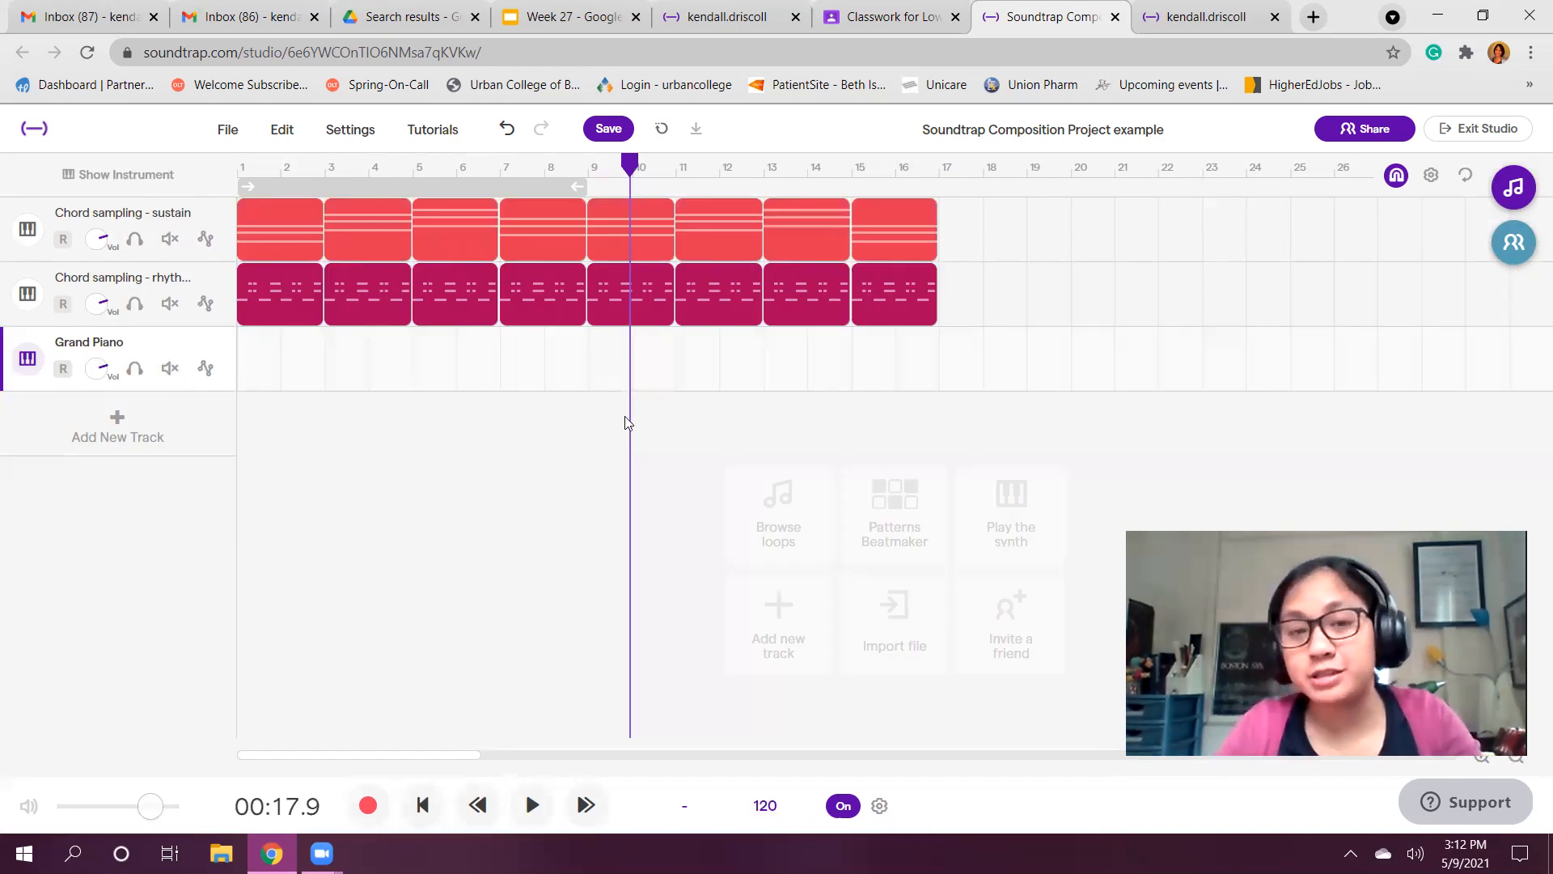
Select the first chord region on the rhythm chord sampling track
mouse_move(306, 308)
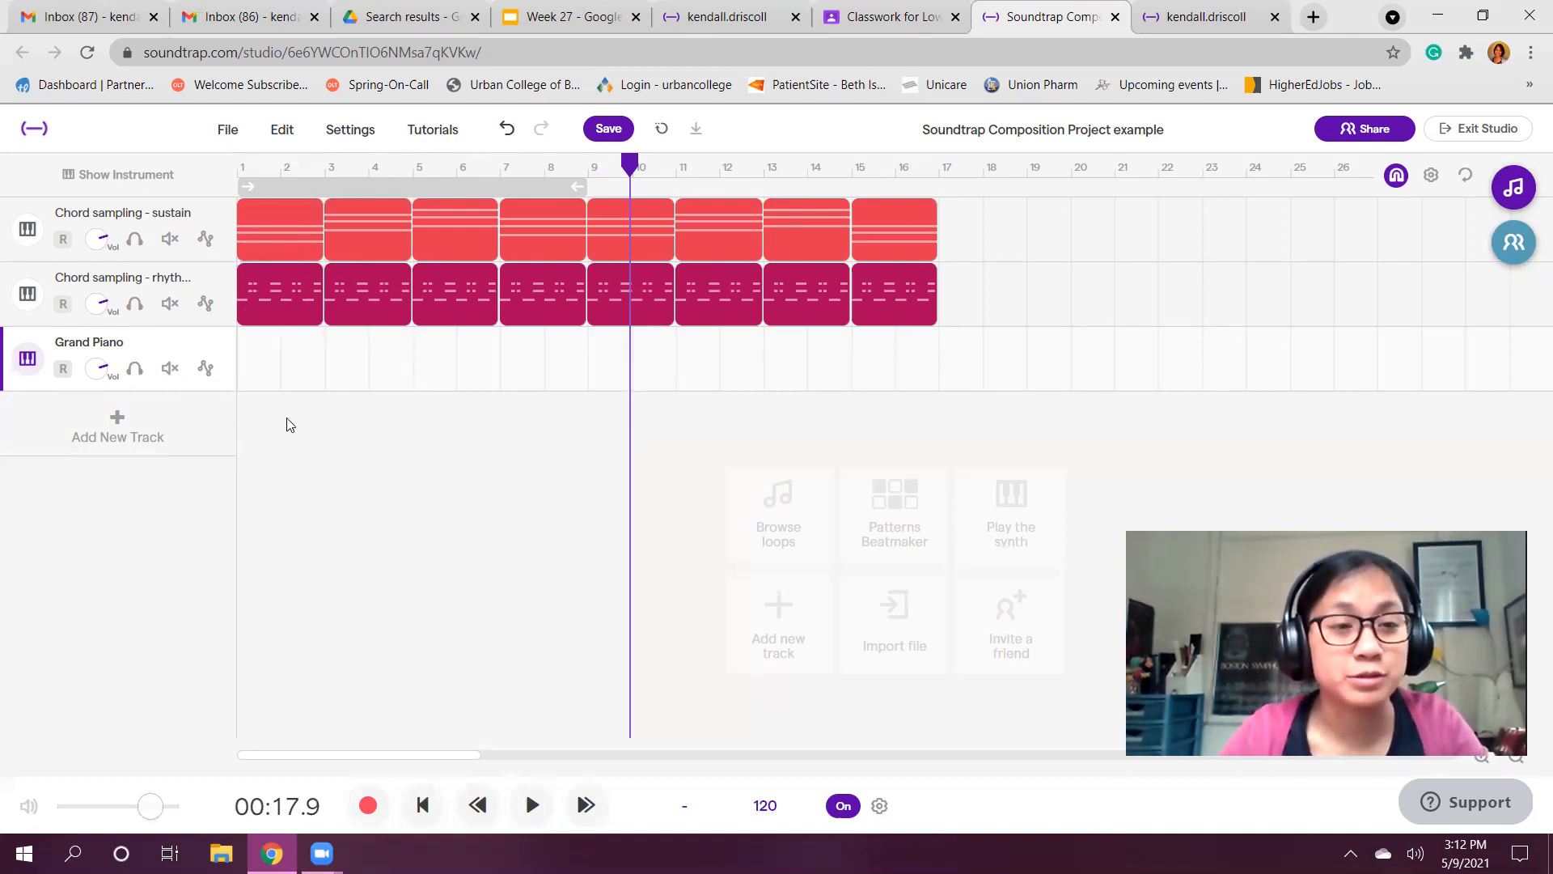
left_click_drag(278, 318, 302, 443)
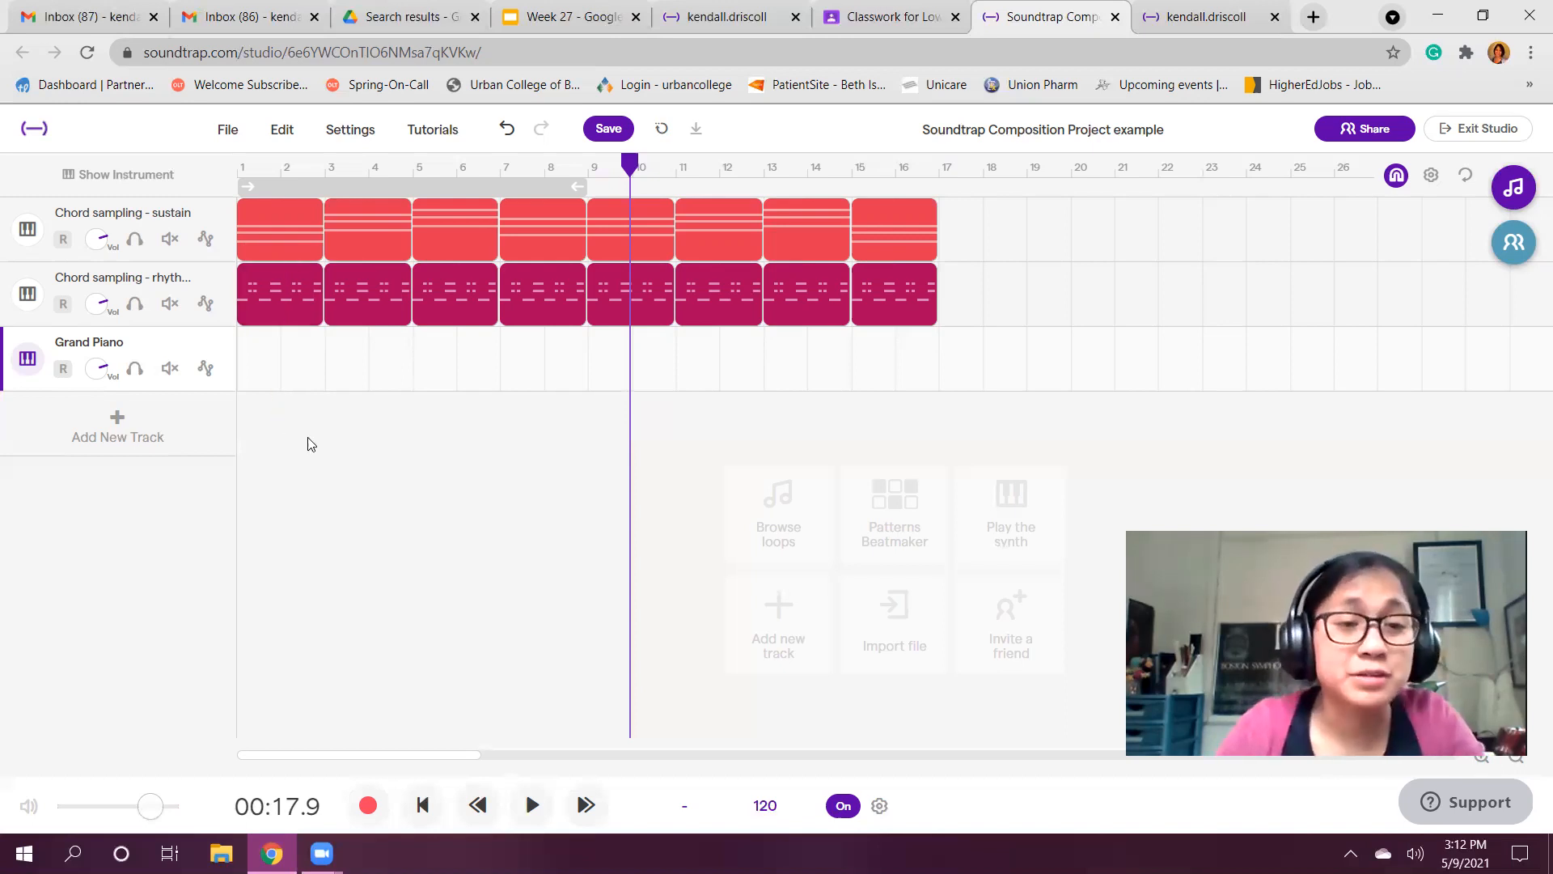
left_click(306, 294)
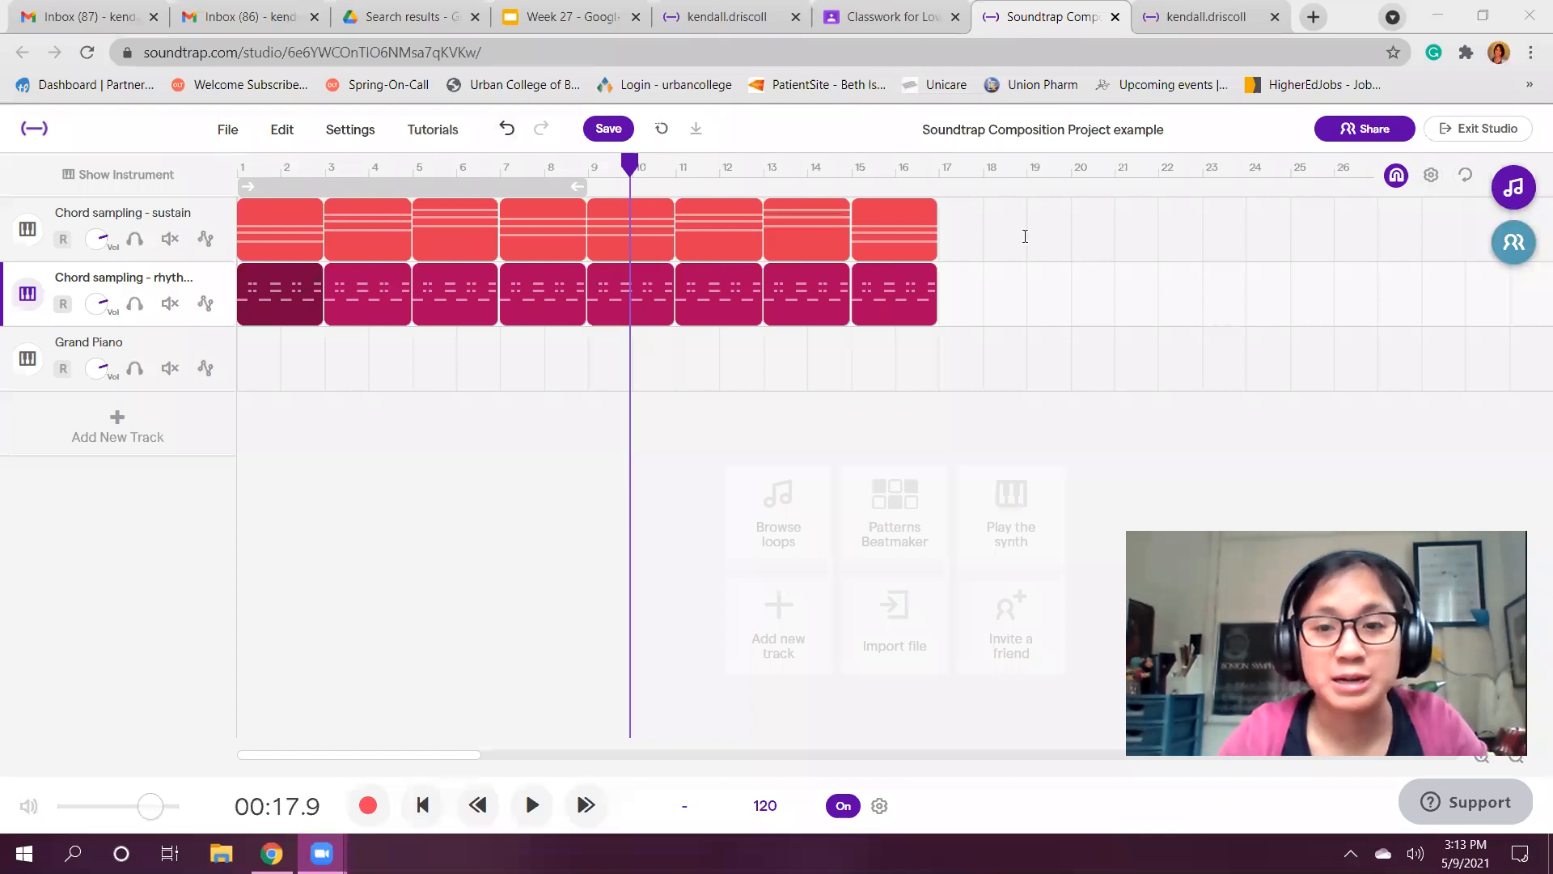
Add an on-screen text annotation over the empty timeline area with the first line "Ctrl C copy"
left_click(1122, 295)
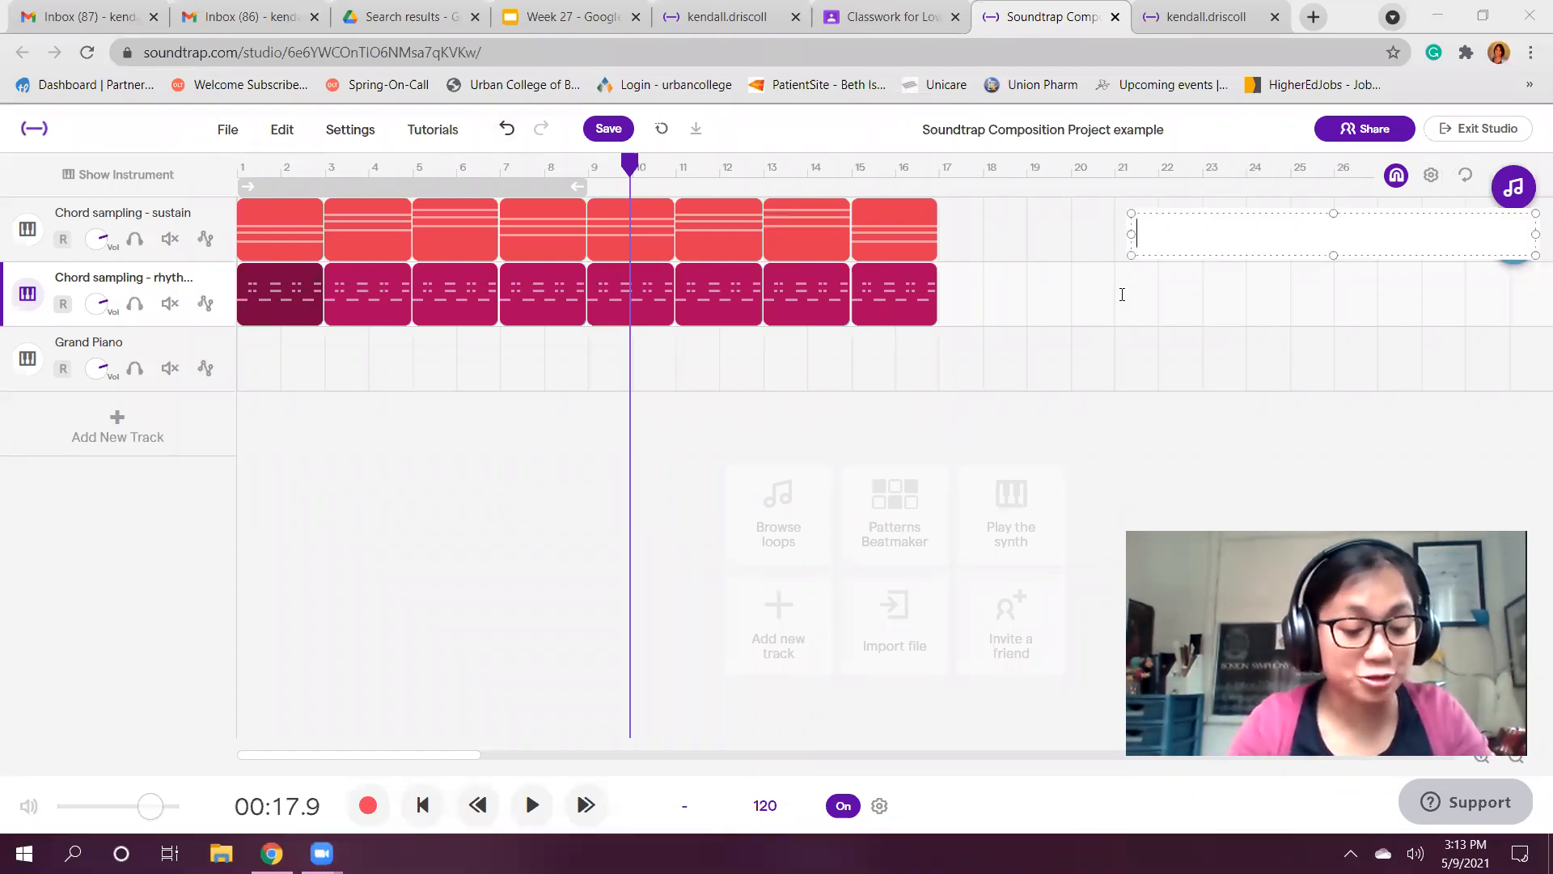
type("C")
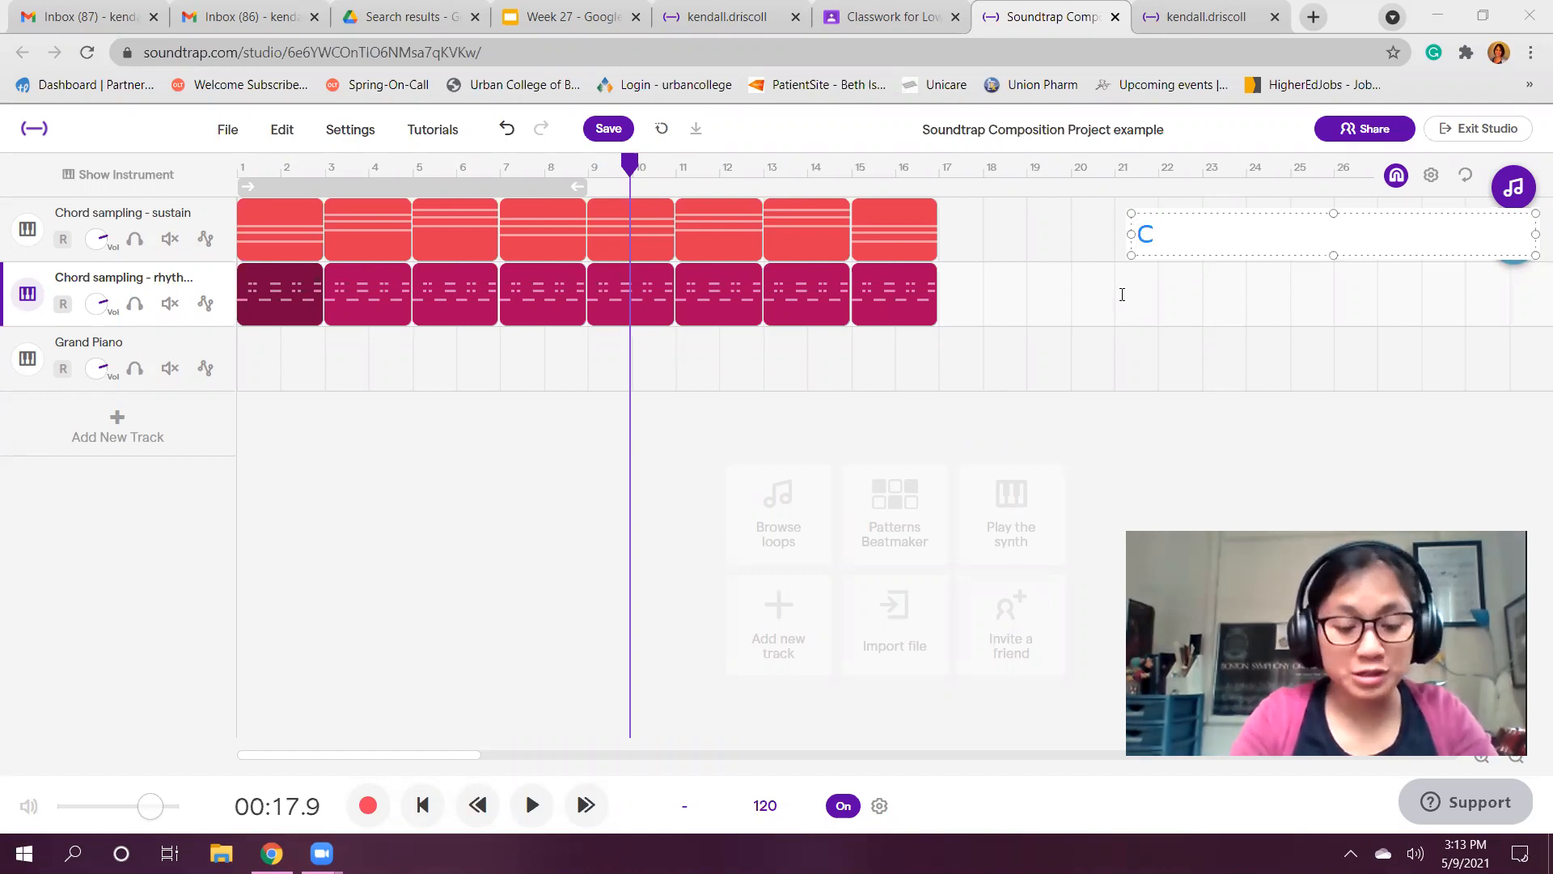
type("t")
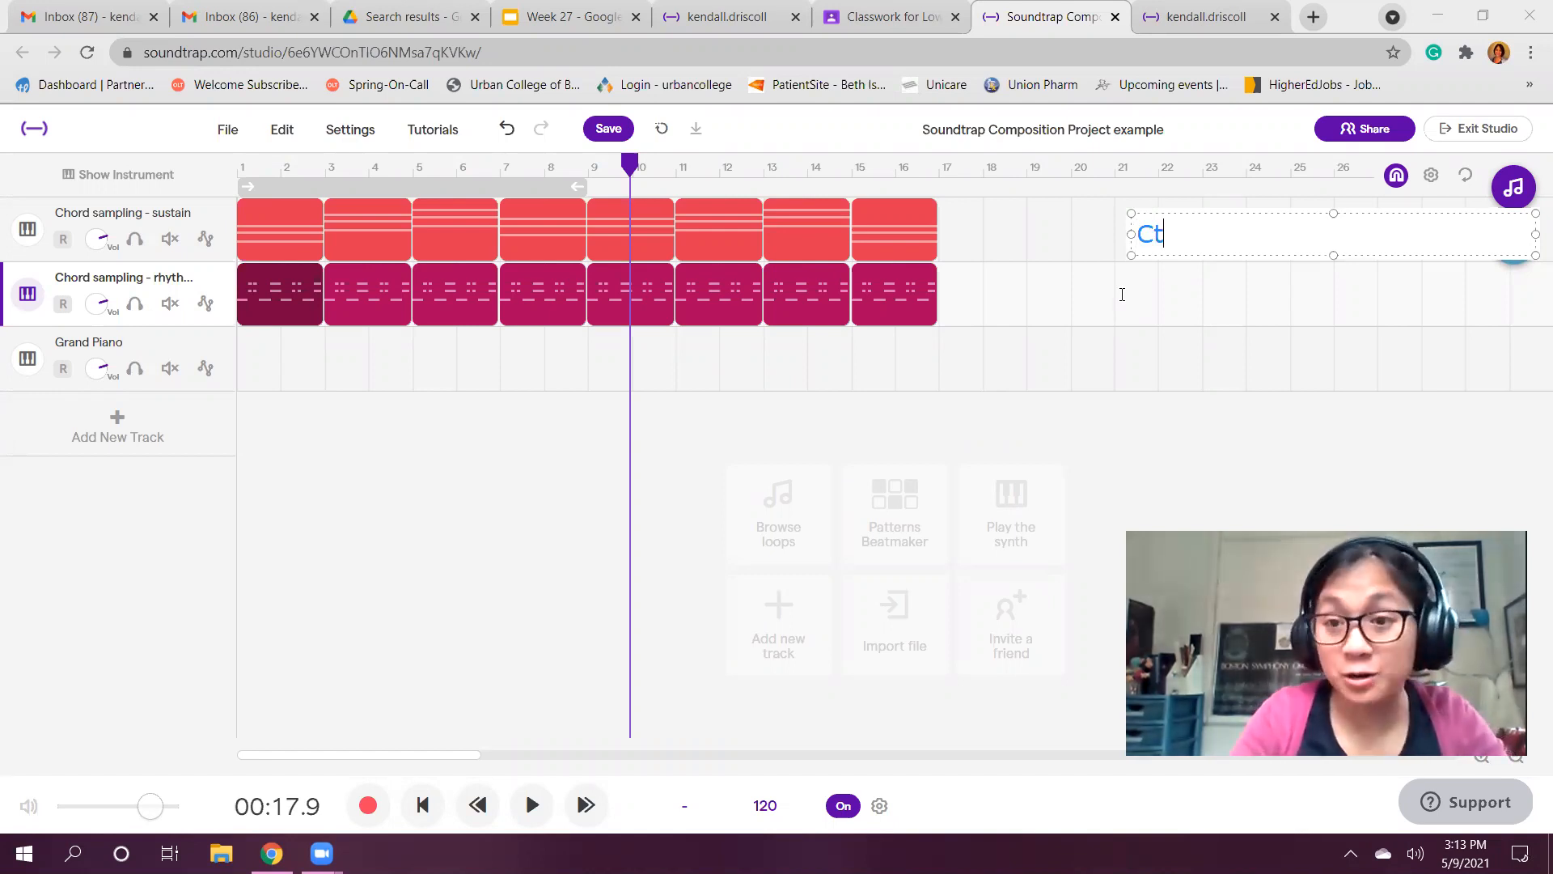
type("rl")
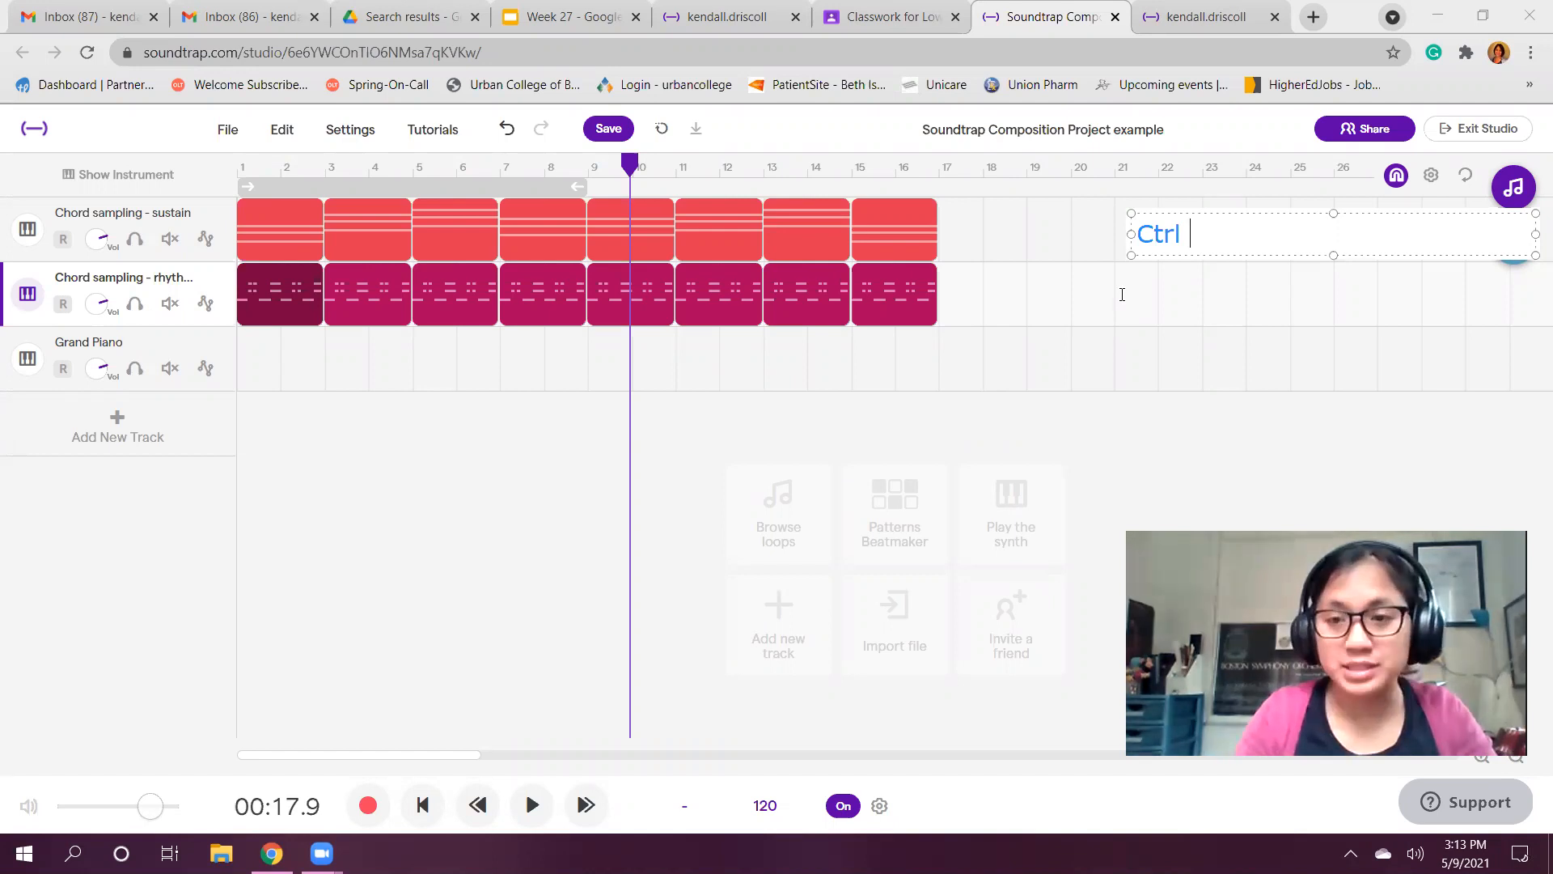
type("C")
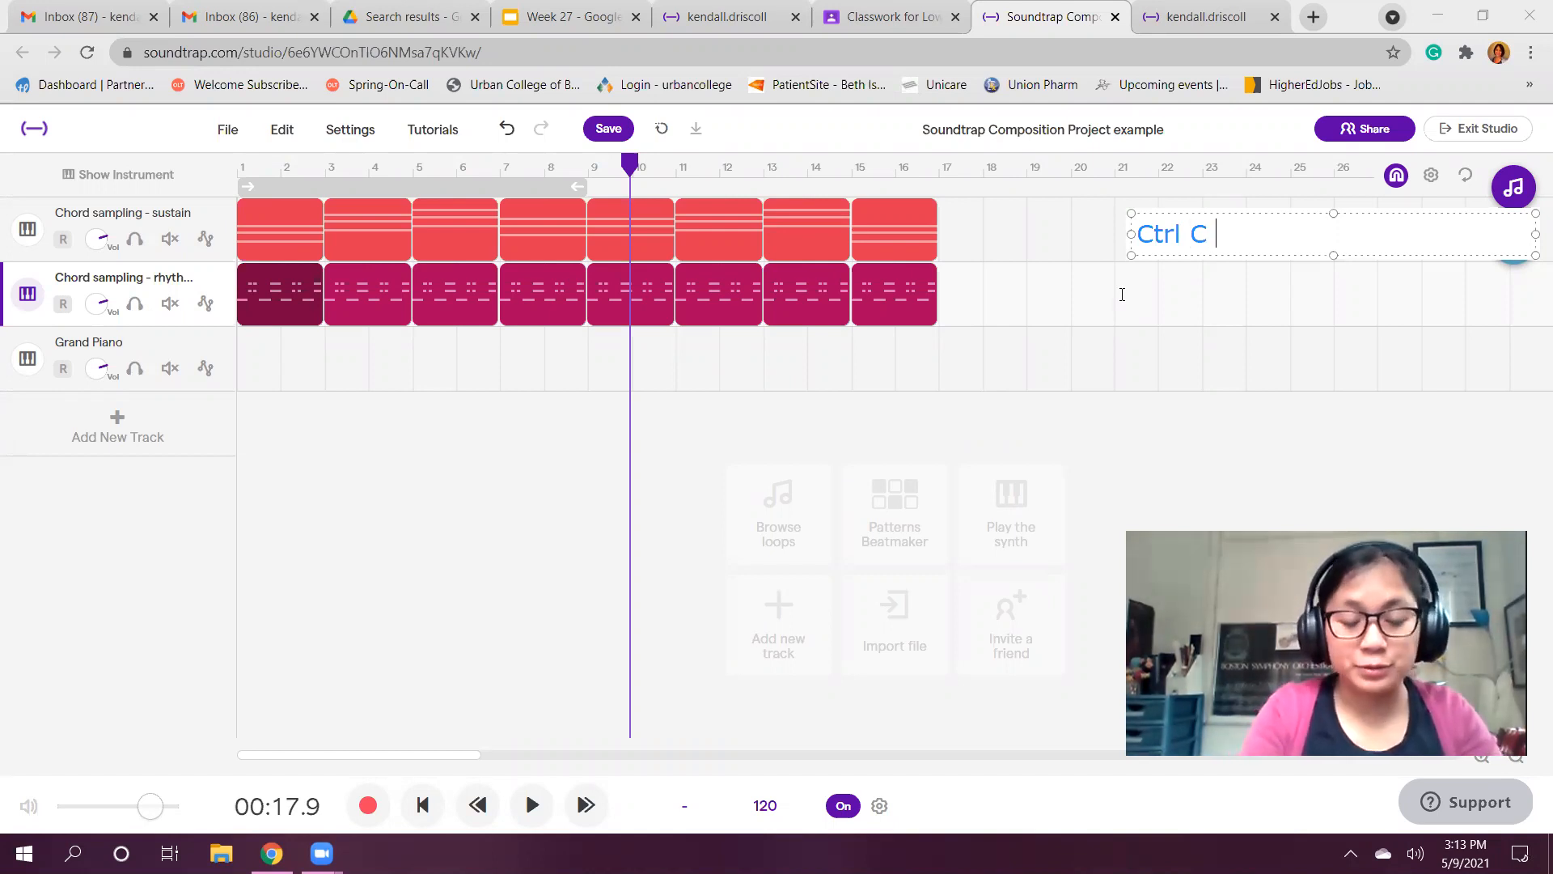
type(" c")
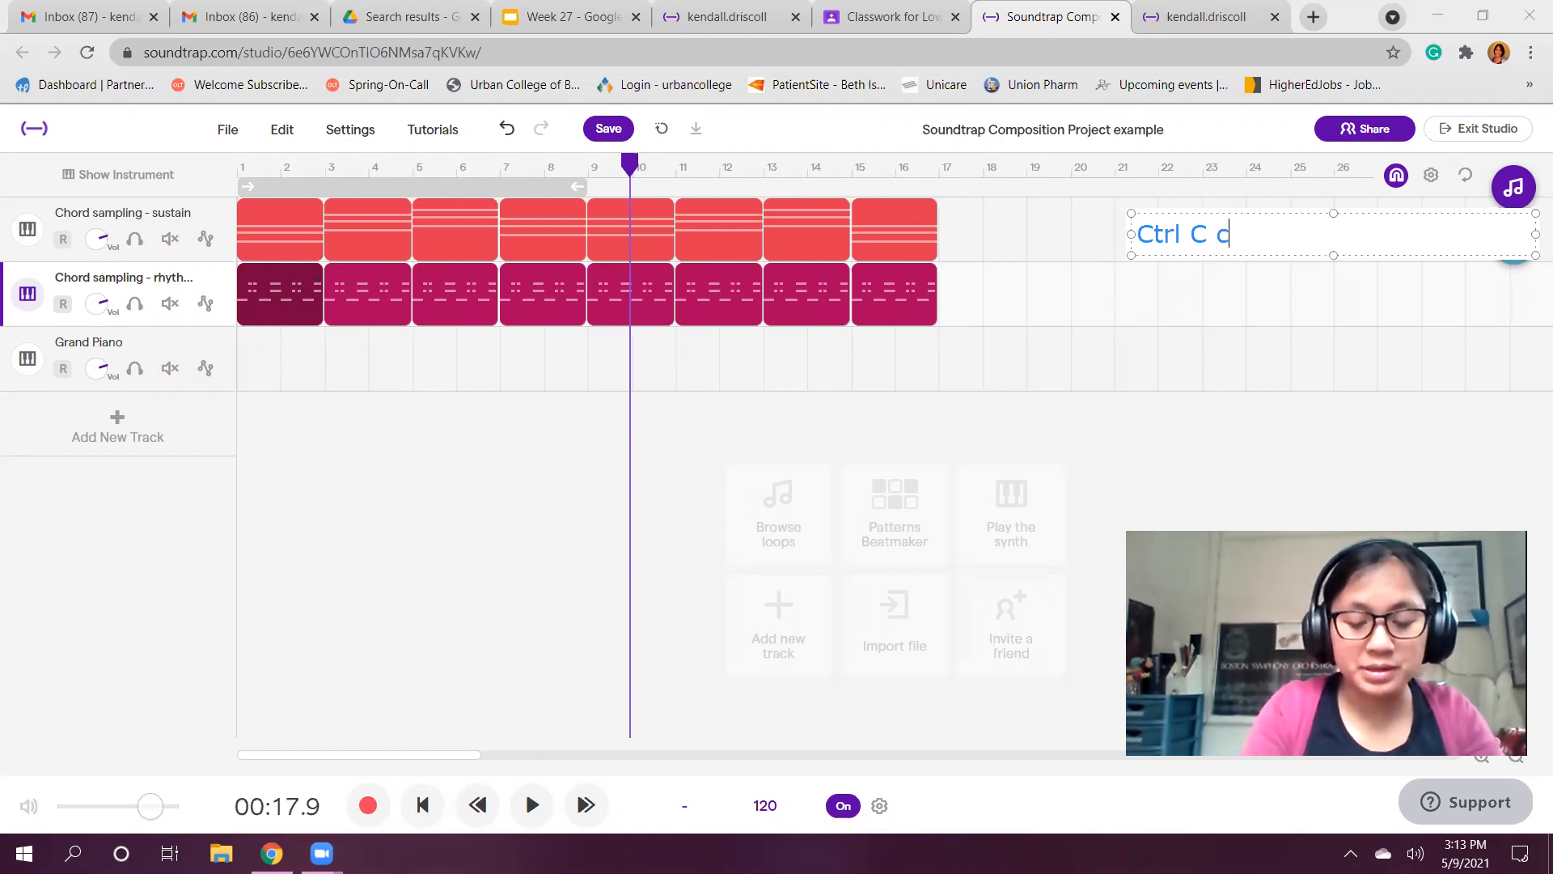
type("opy")
key("Return")
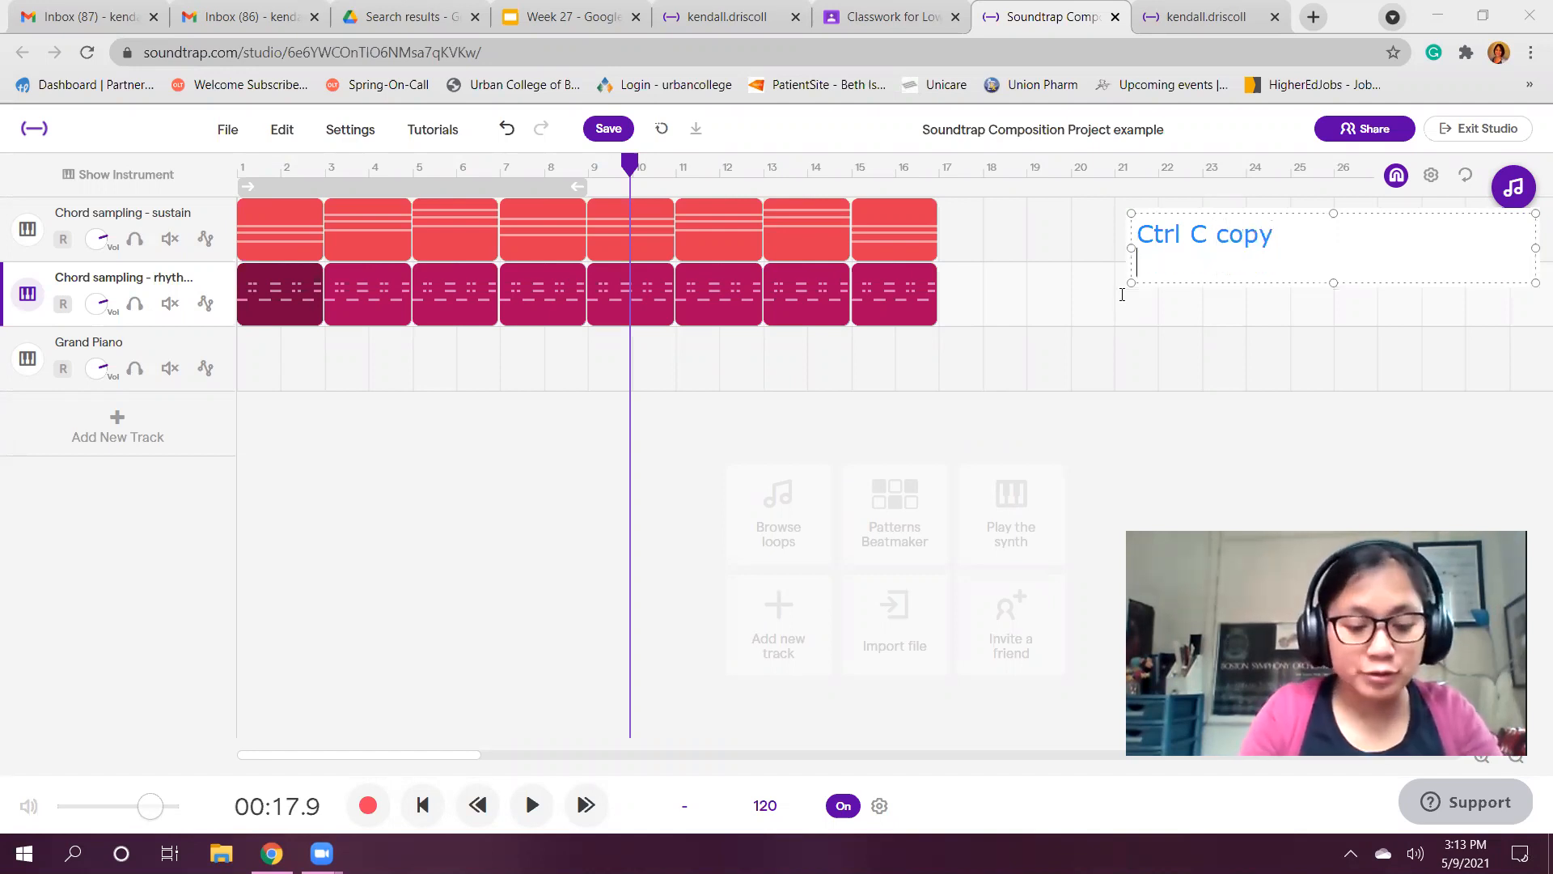
Add the second line "Ctrl v paste" to the annotation and finish annotating
type("Ctr")
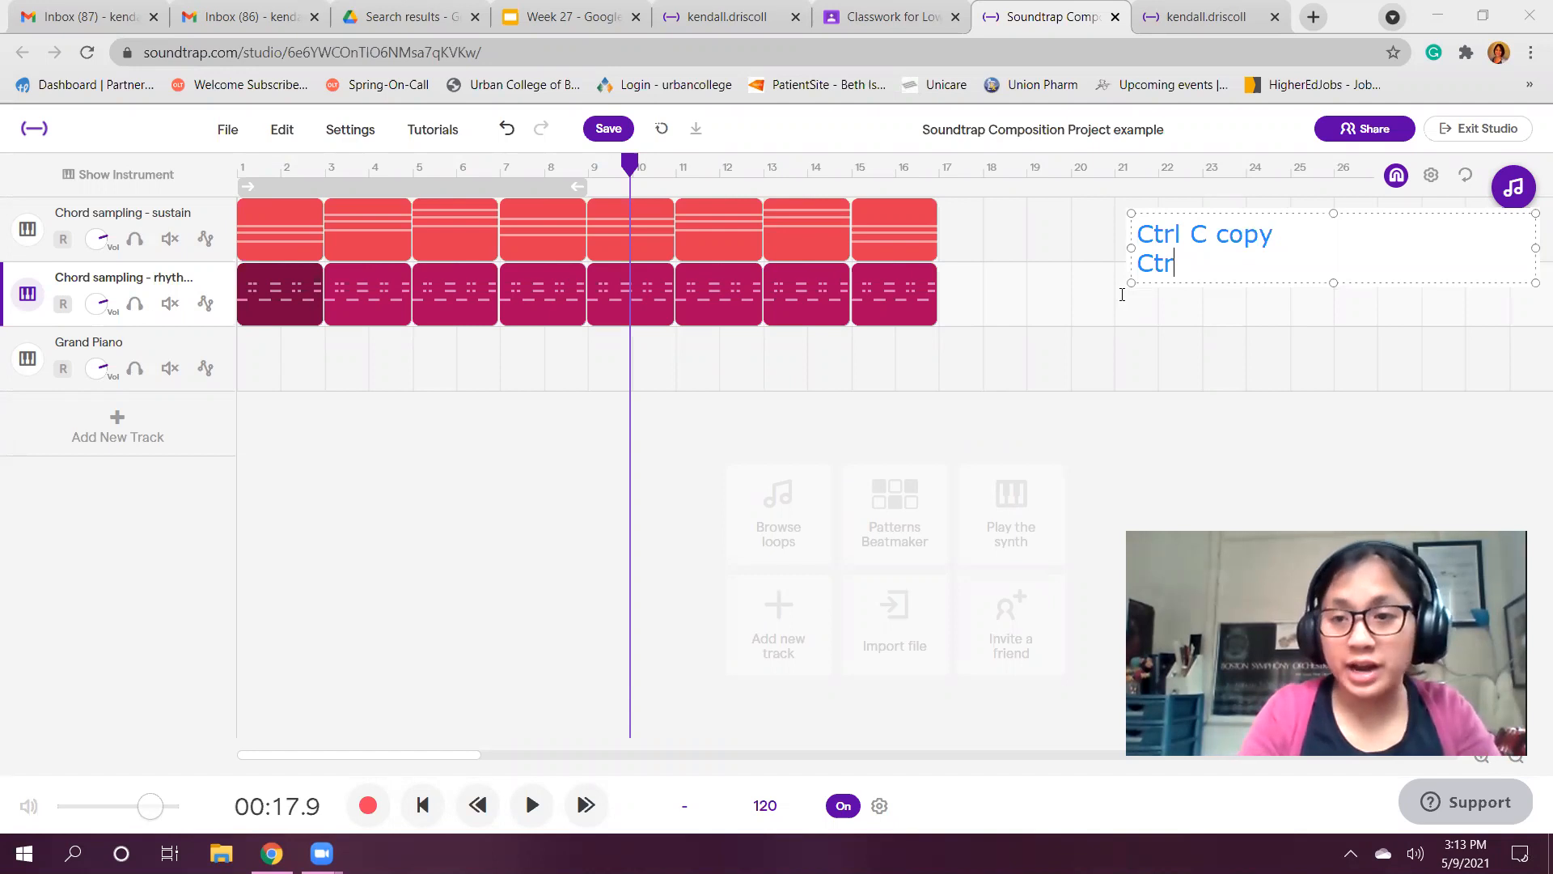
type("l")
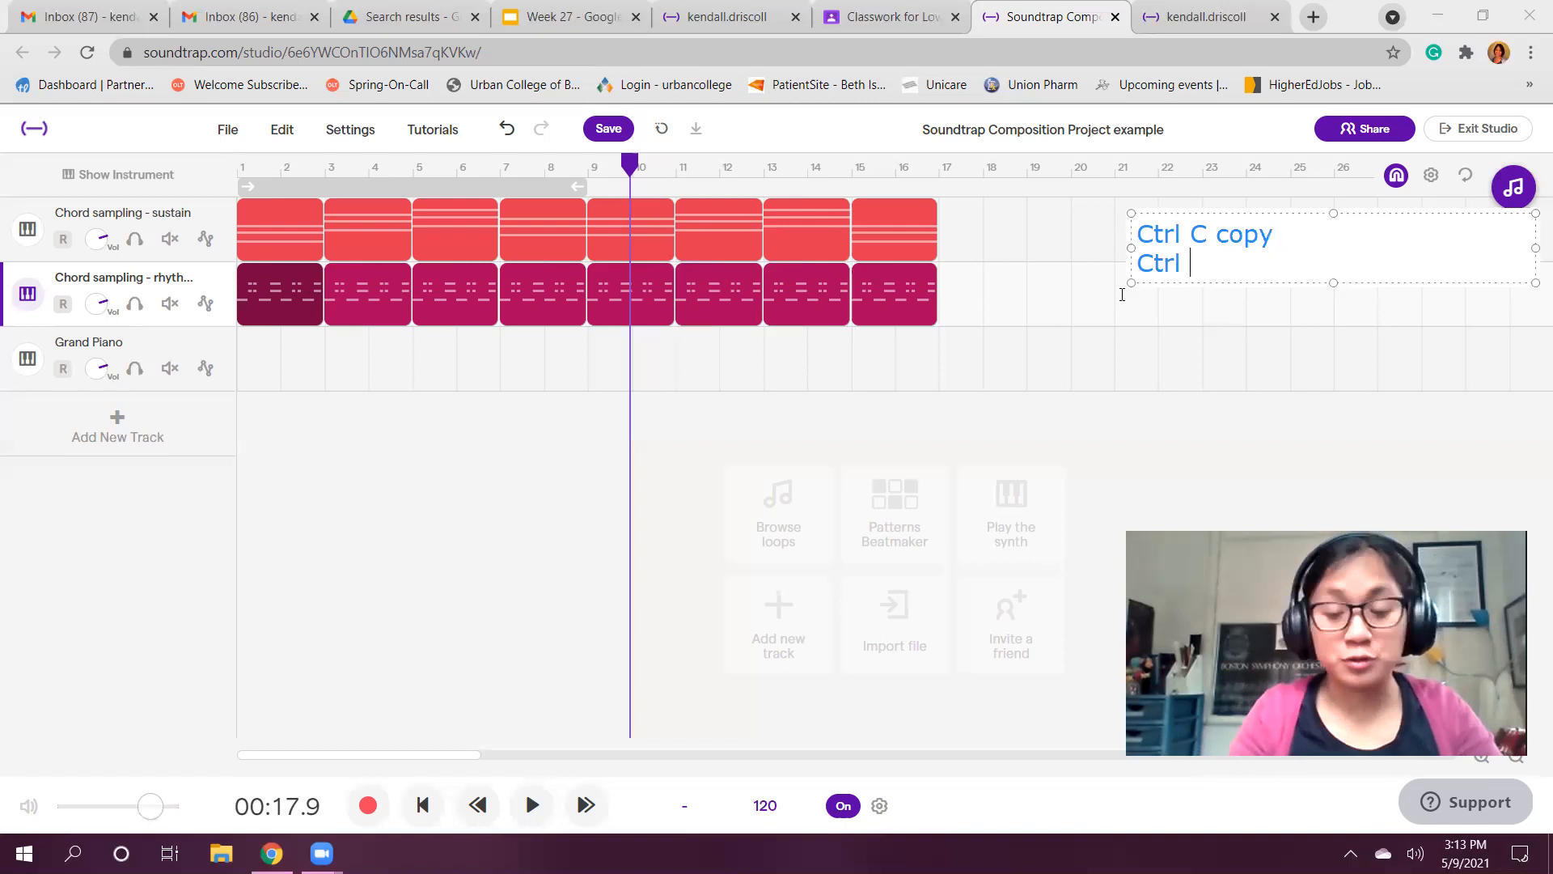
type("v")
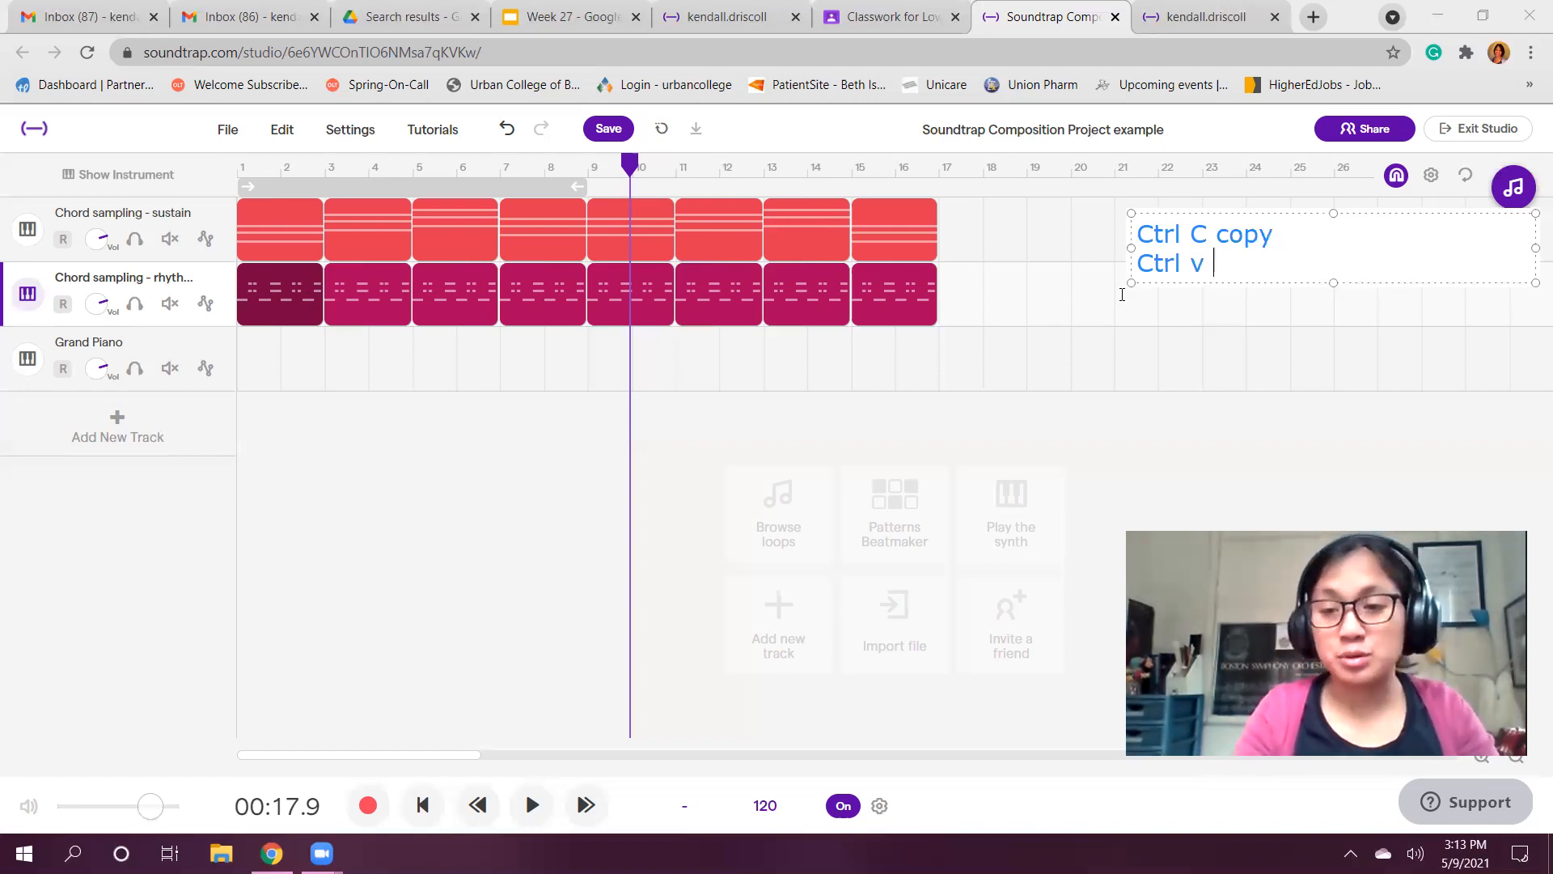
type(" paste")
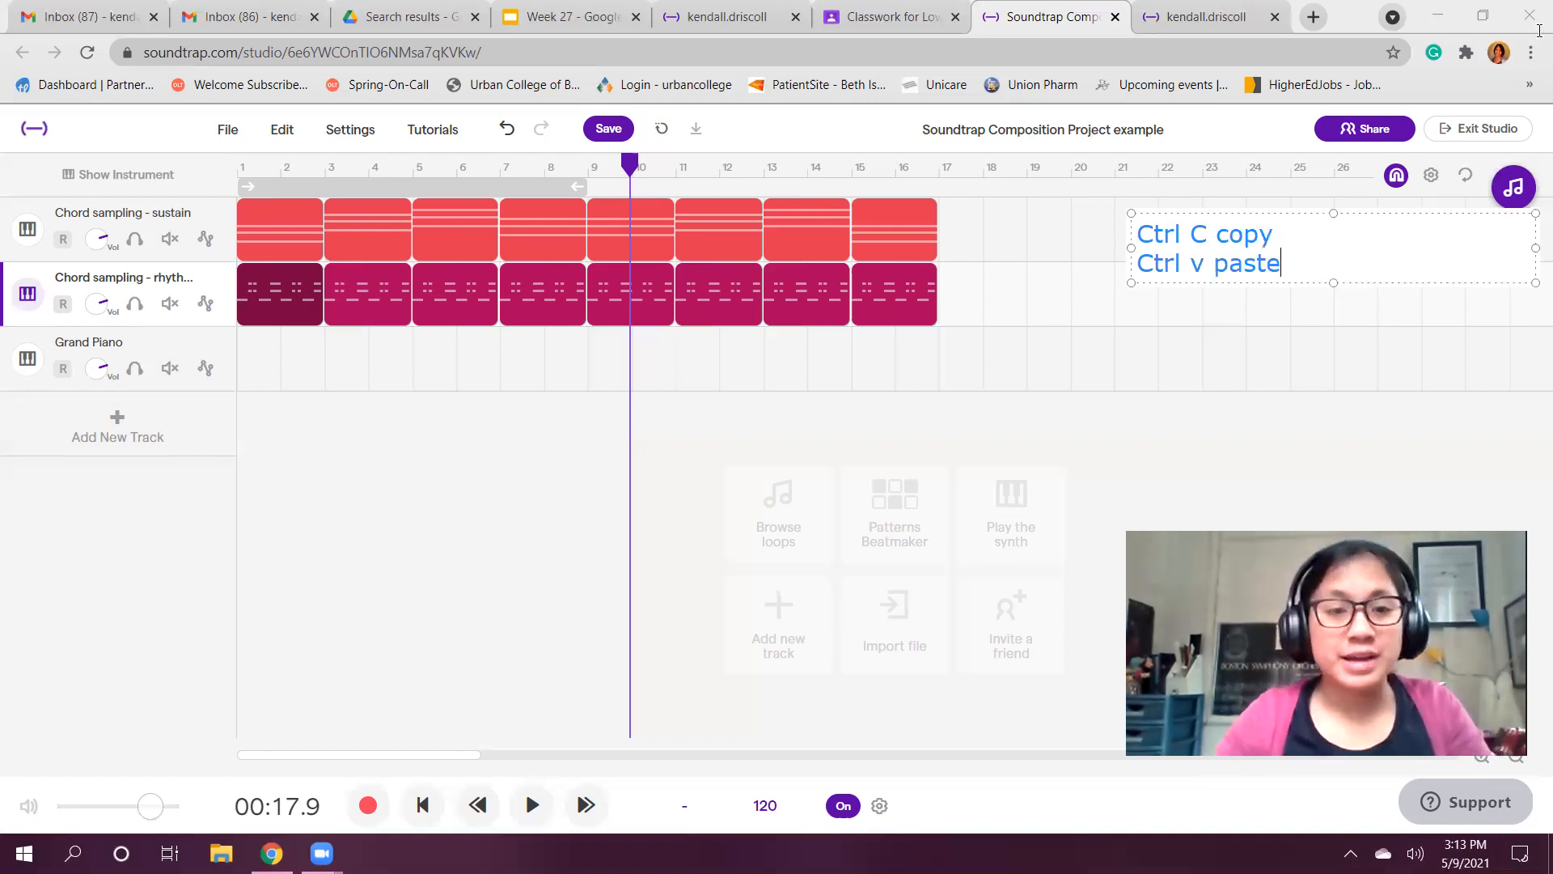
left_click(287, 301)
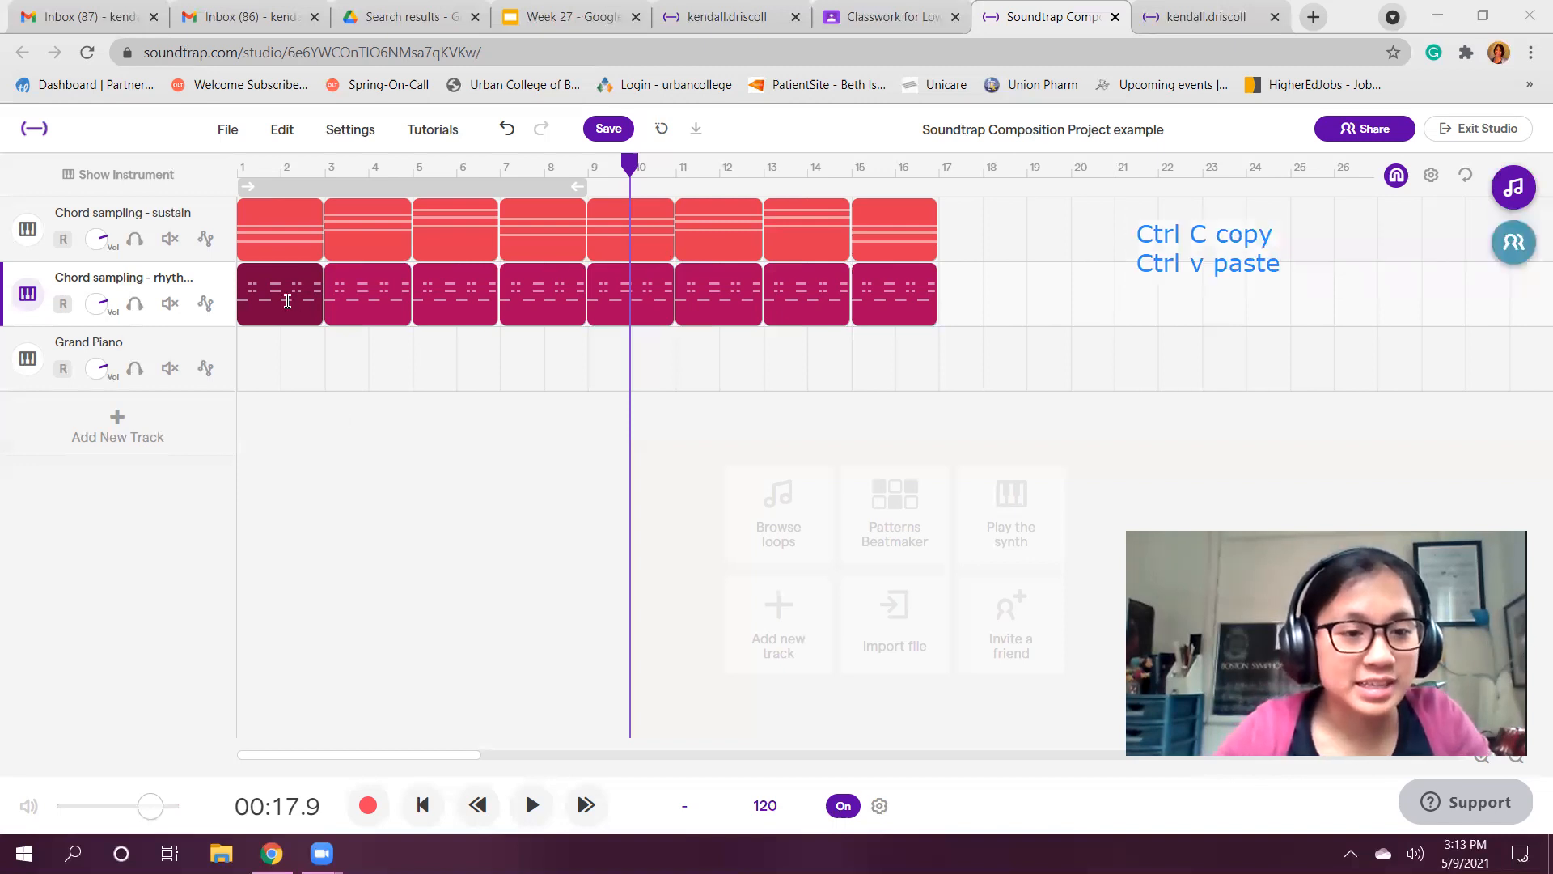
left_click(1132, 121)
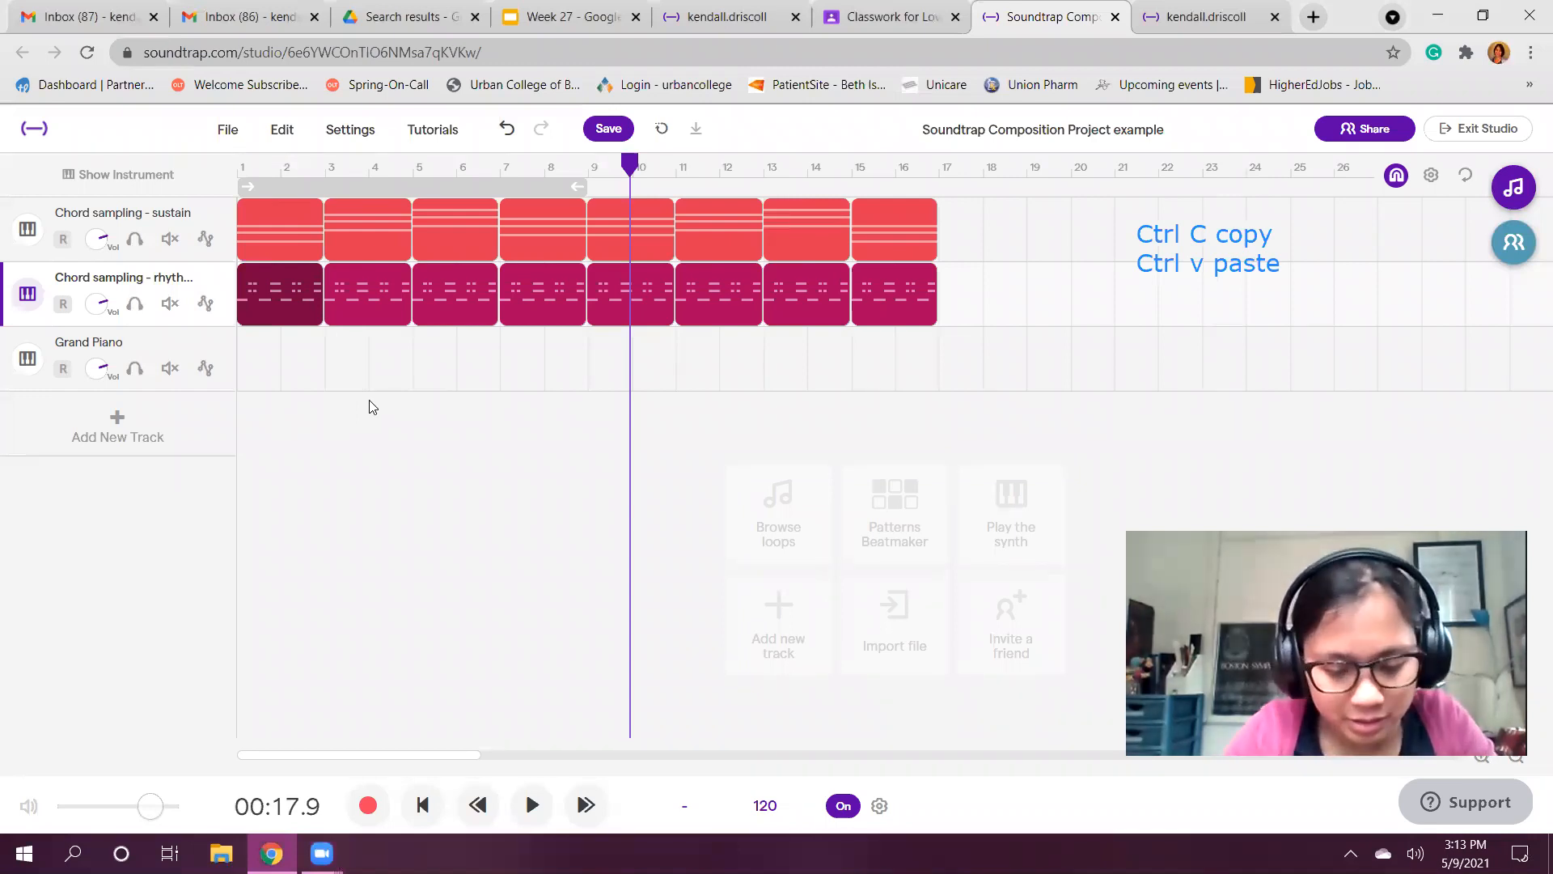
Paste a copy of the first rhythm chord region onto the Grand Piano track and move it to start at measure 1
left_click(260, 373)
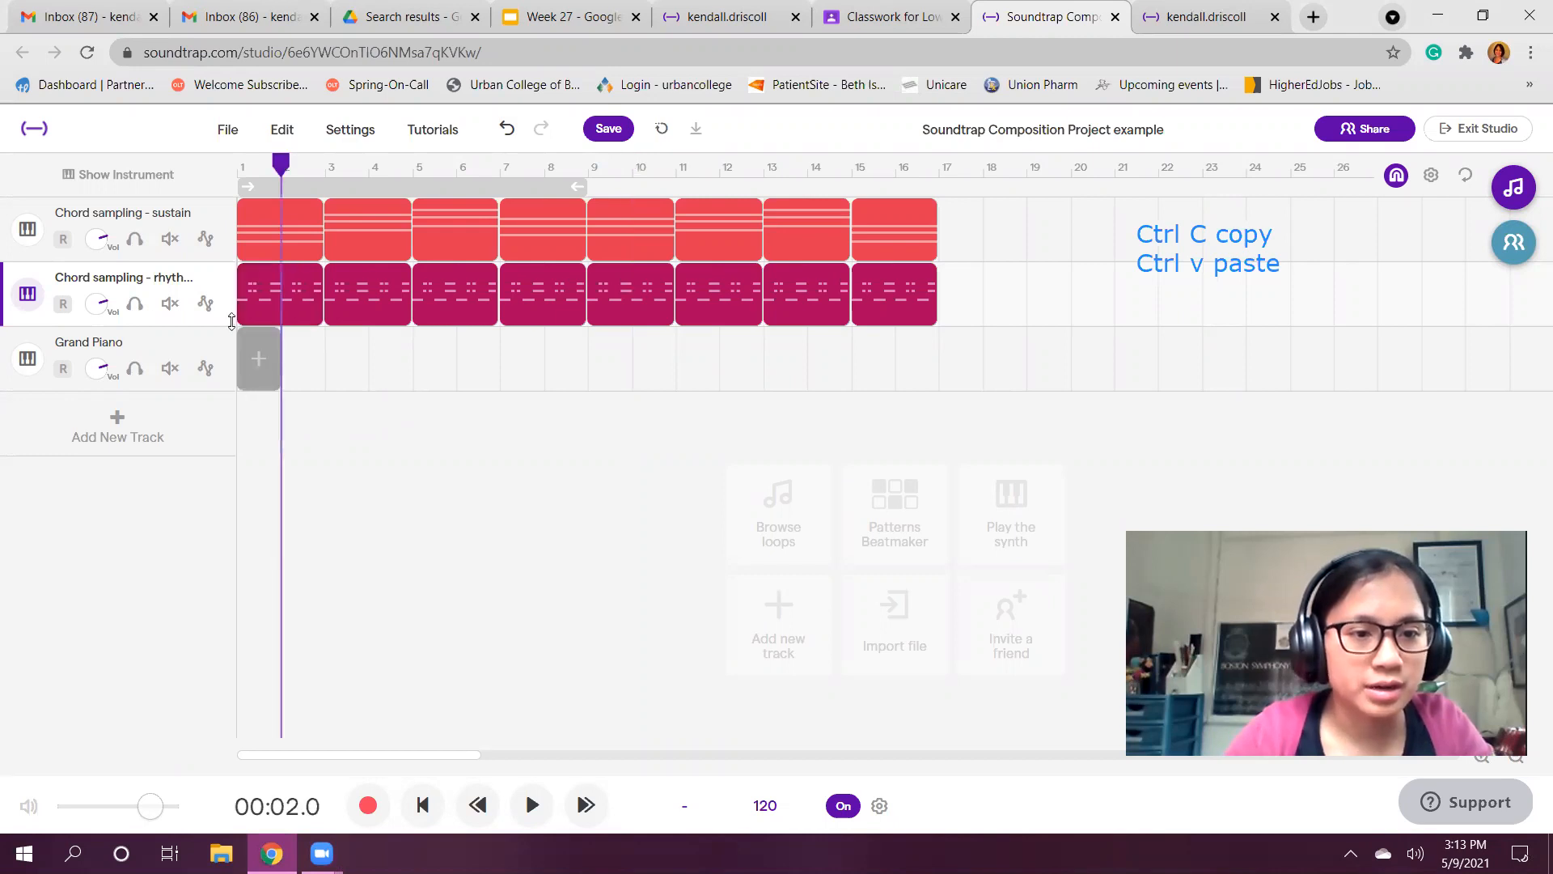
left_click(300, 384)
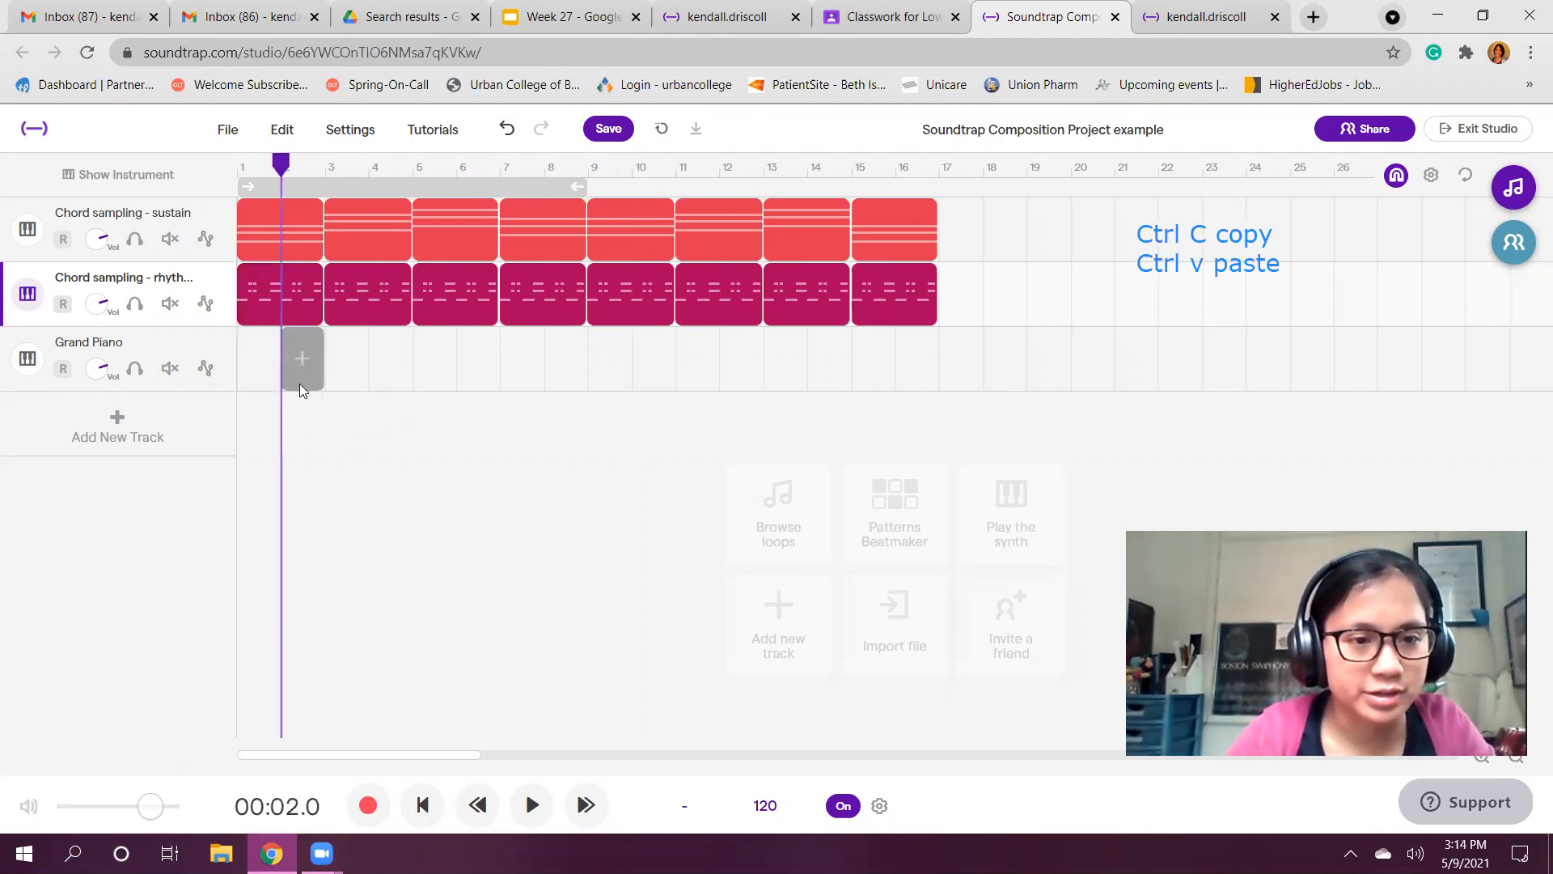
left_click(27, 313)
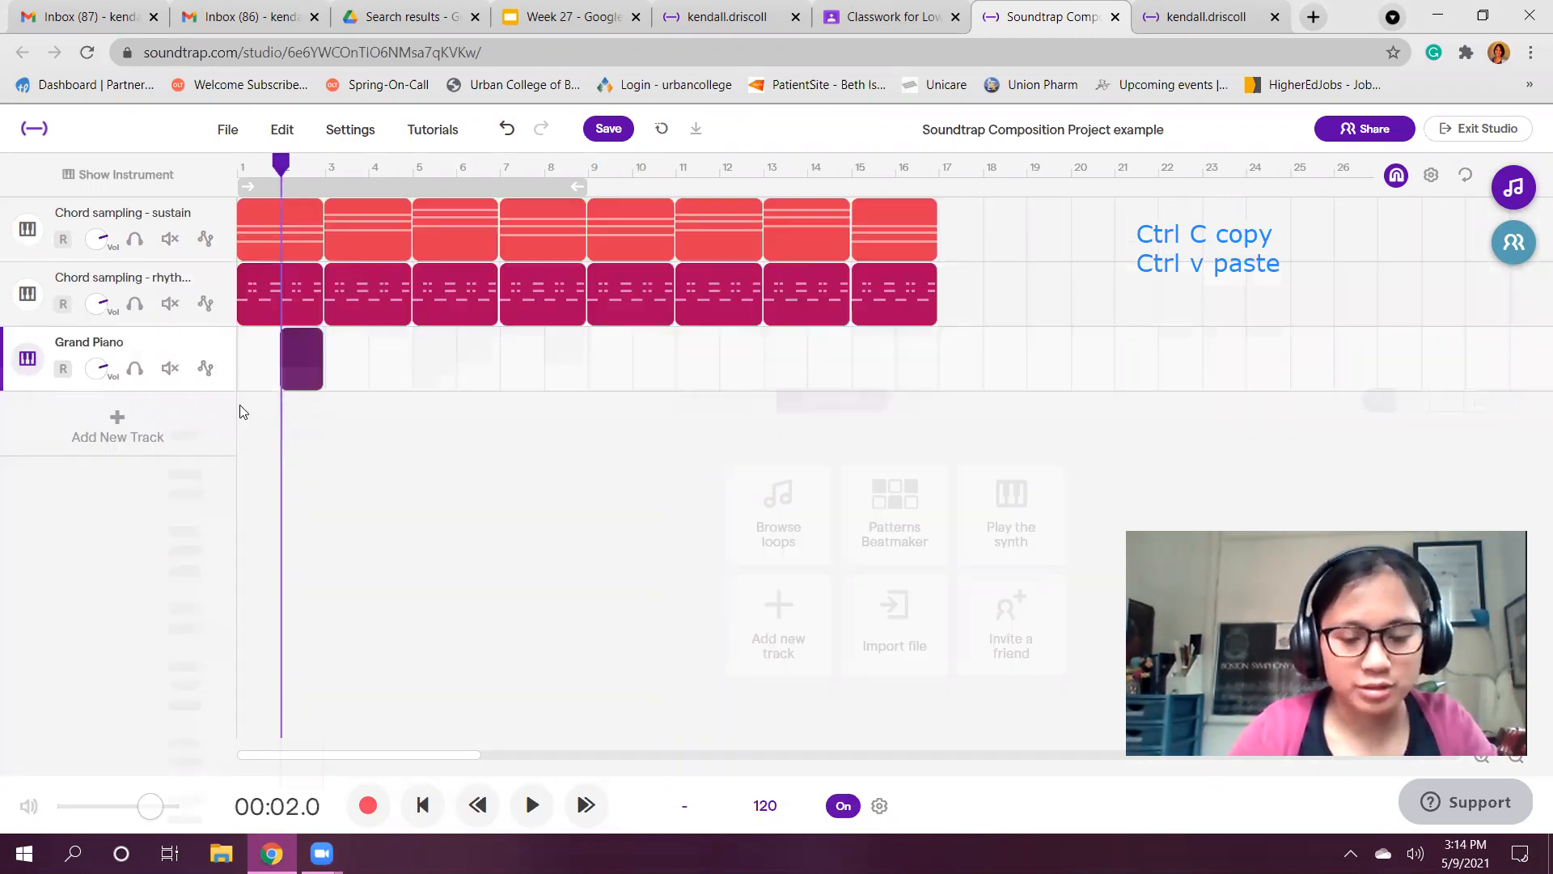
key("ctrl+v")
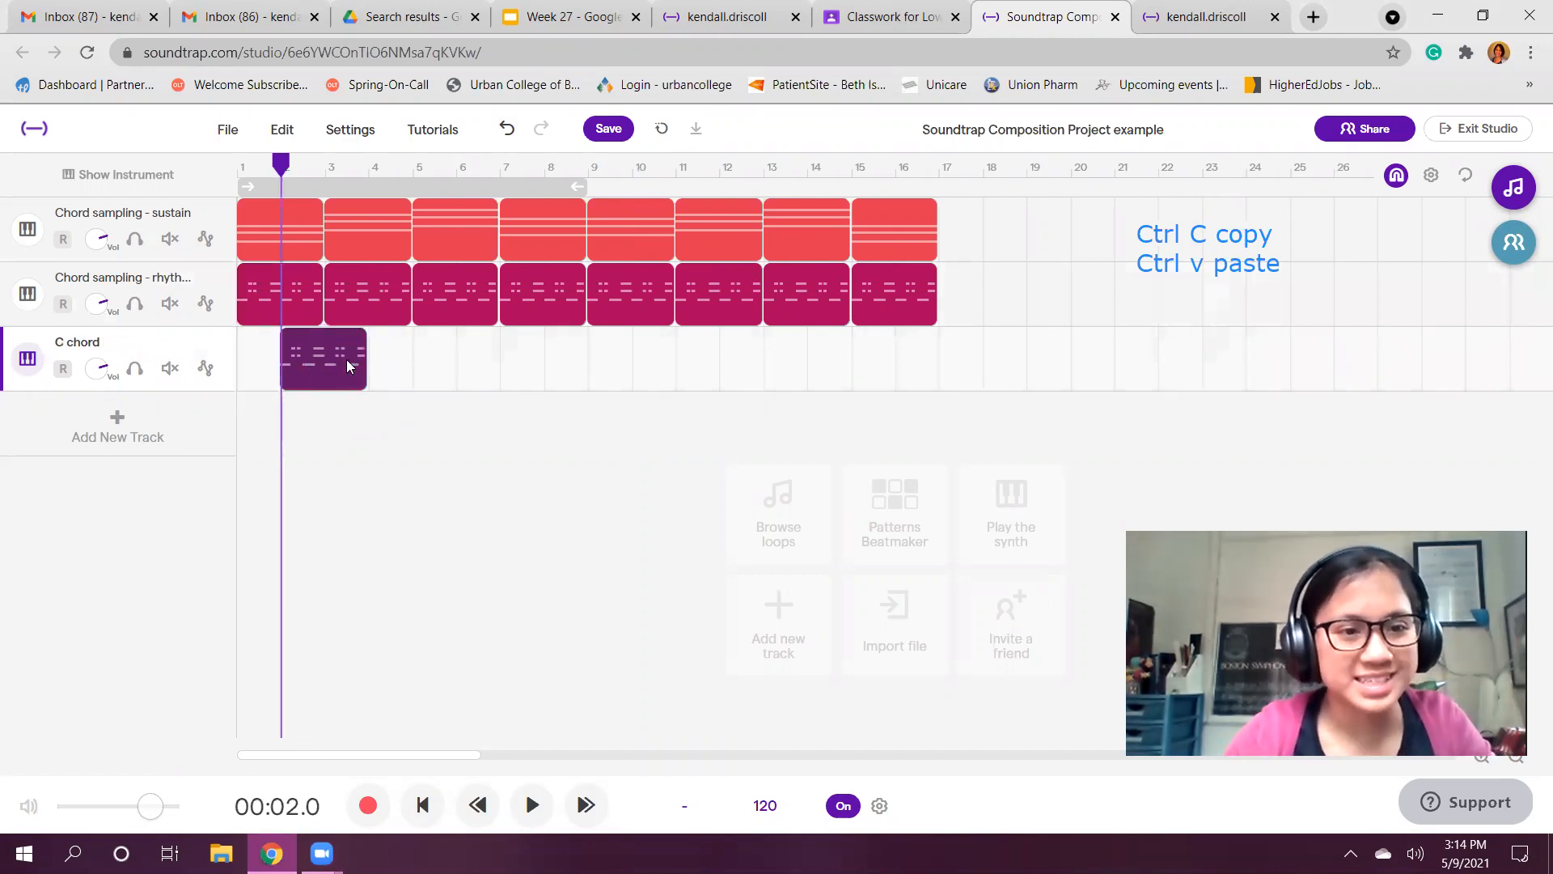
left_click_drag(323, 370, 288, 368)
left_click_drag(931, 374, 288, 408)
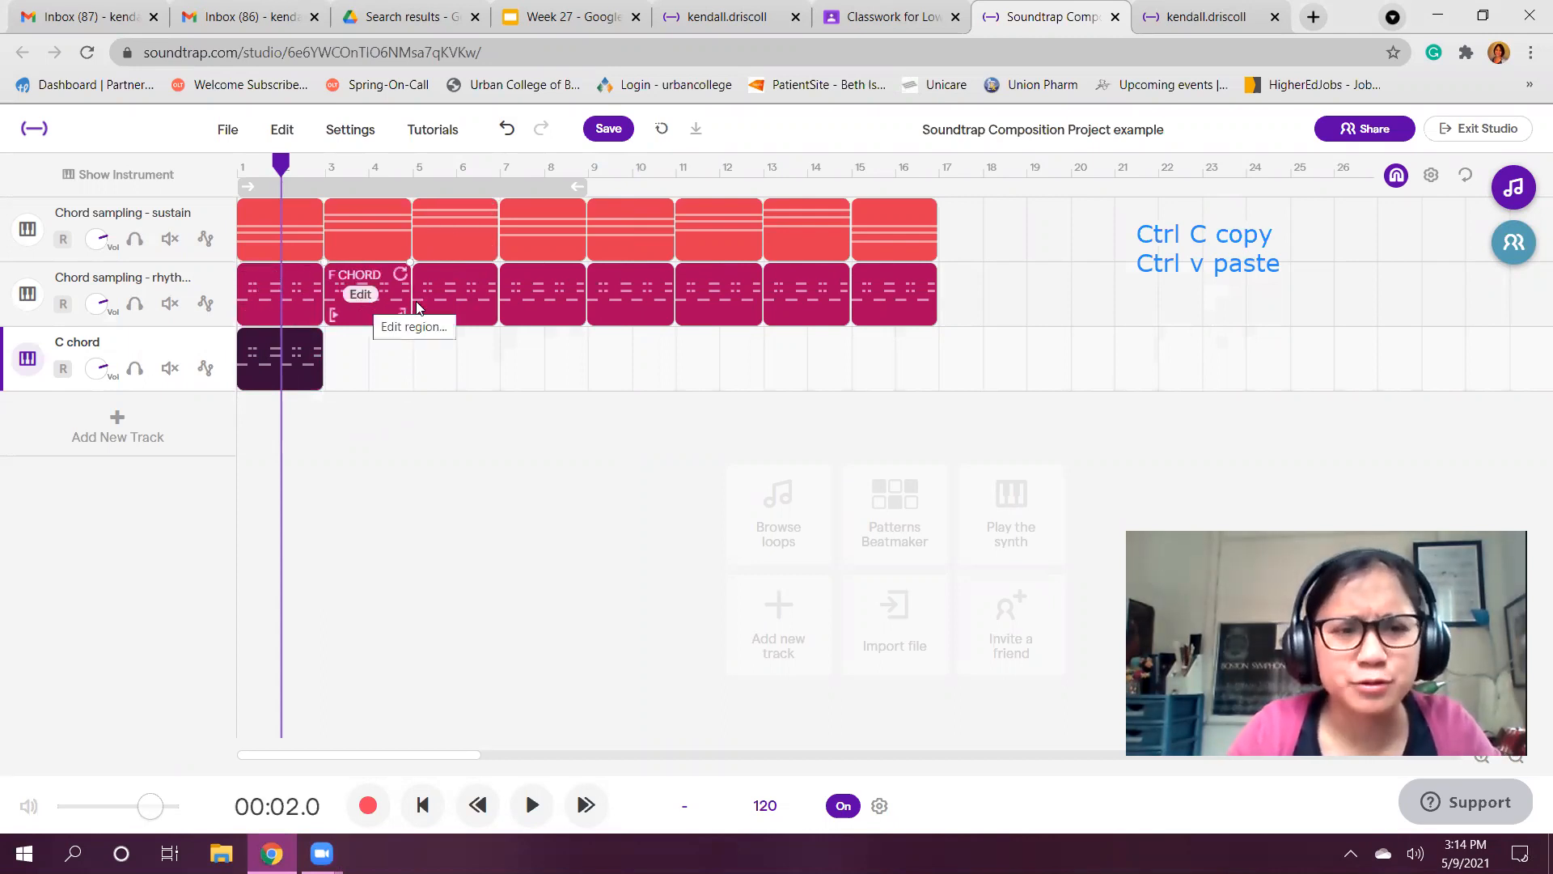
Copy the G chord region at measure 5 of the rhythm track and paste it at measure 3 of the new piano track
left_click(478, 321)
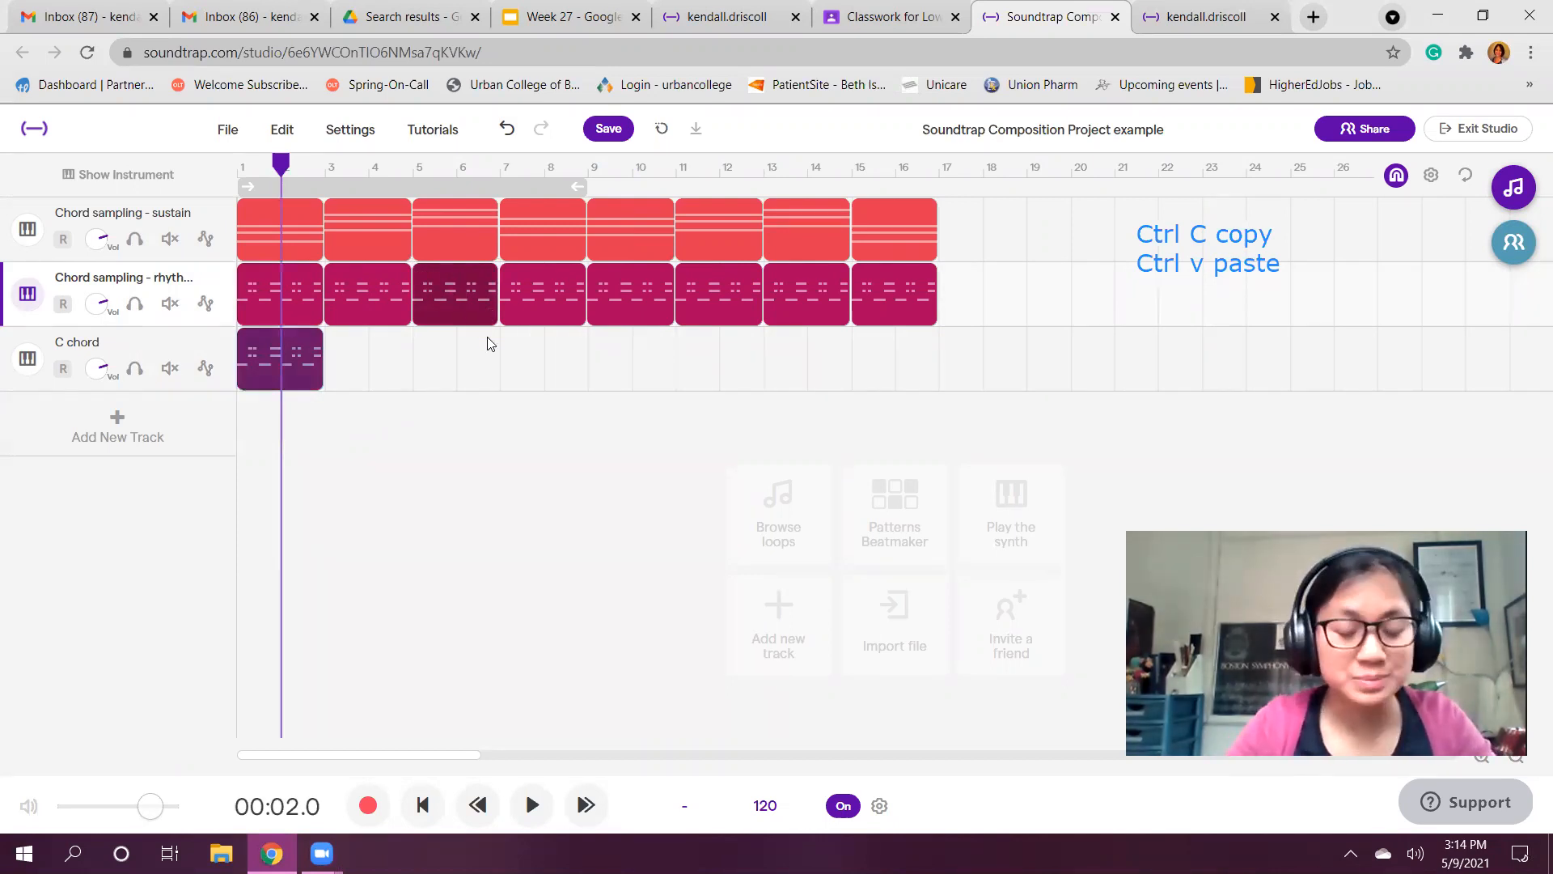
left_click(342, 360)
key("ctrl+v")
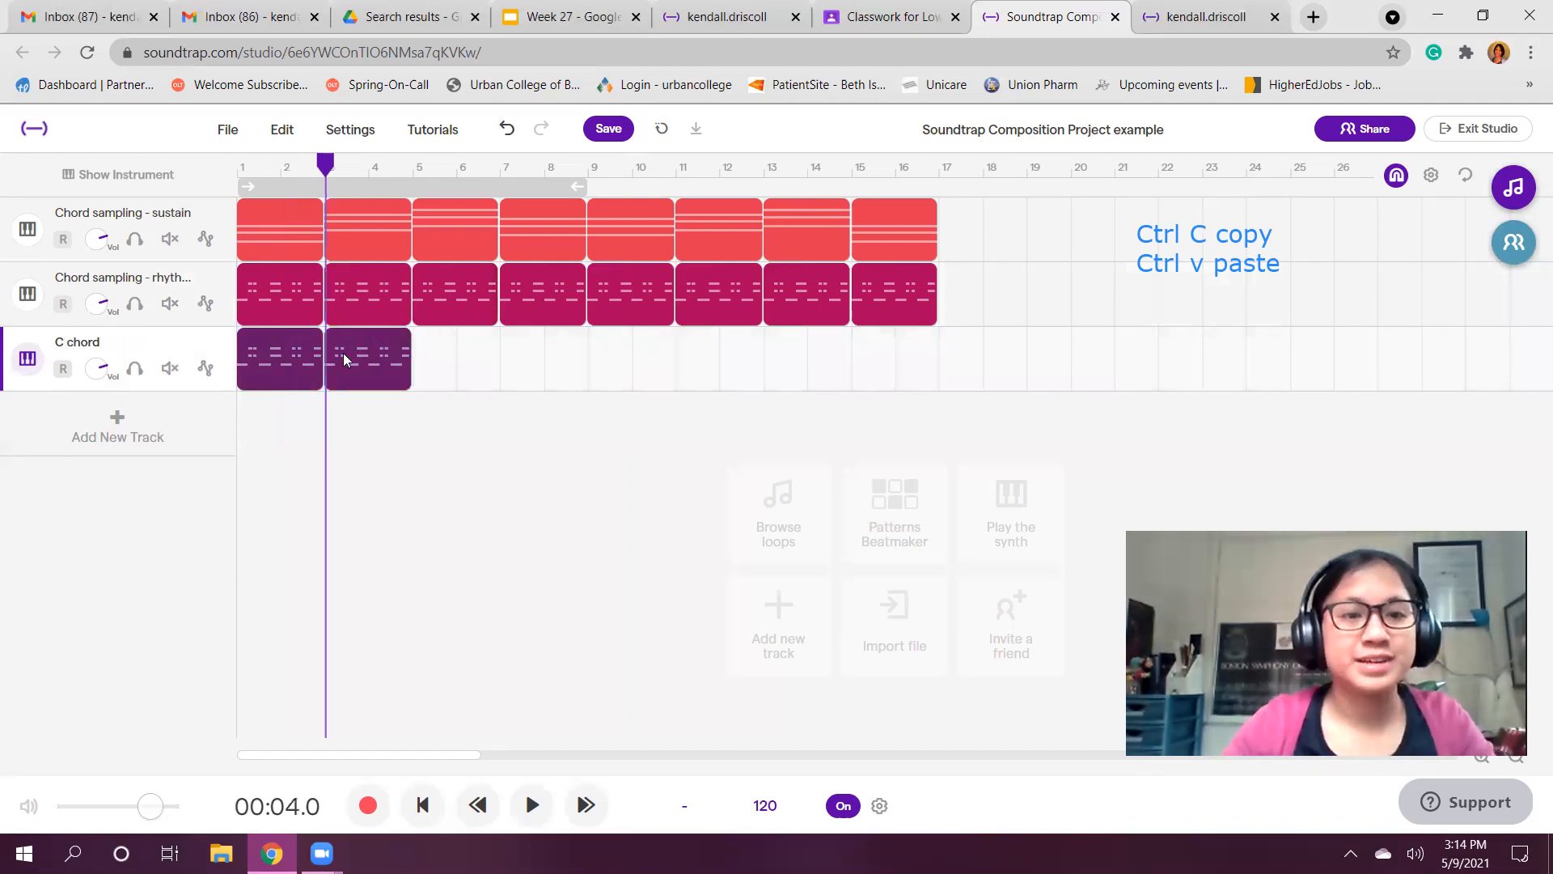
Copy the C chord region at measure 7 of the rhythm track and paste it at measure 5 of the new piano track
mouse_move(306, 370)
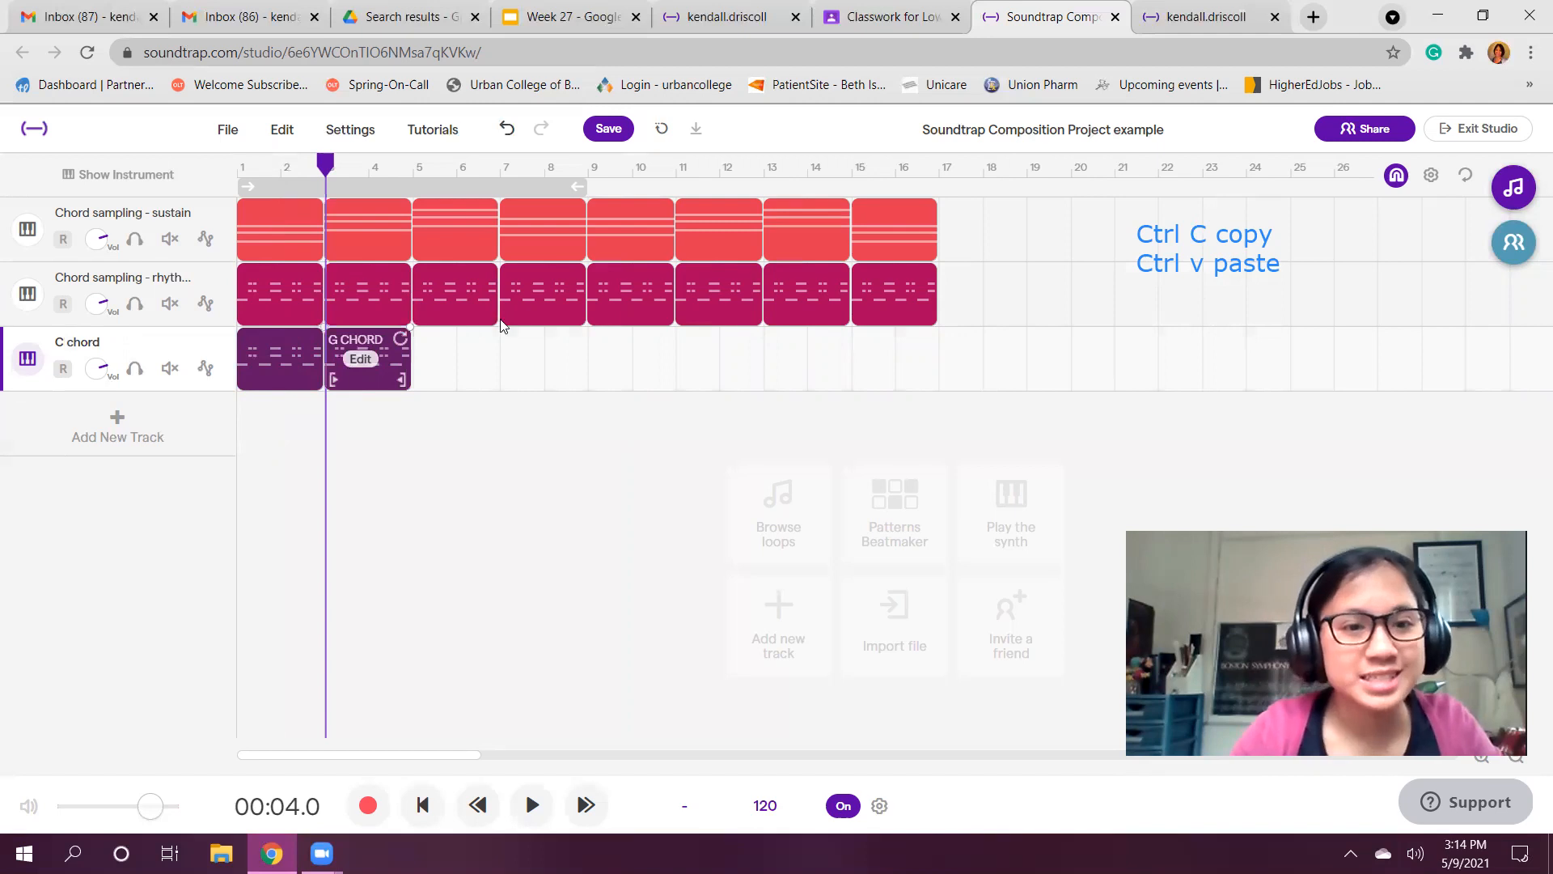
left_click(543, 320)
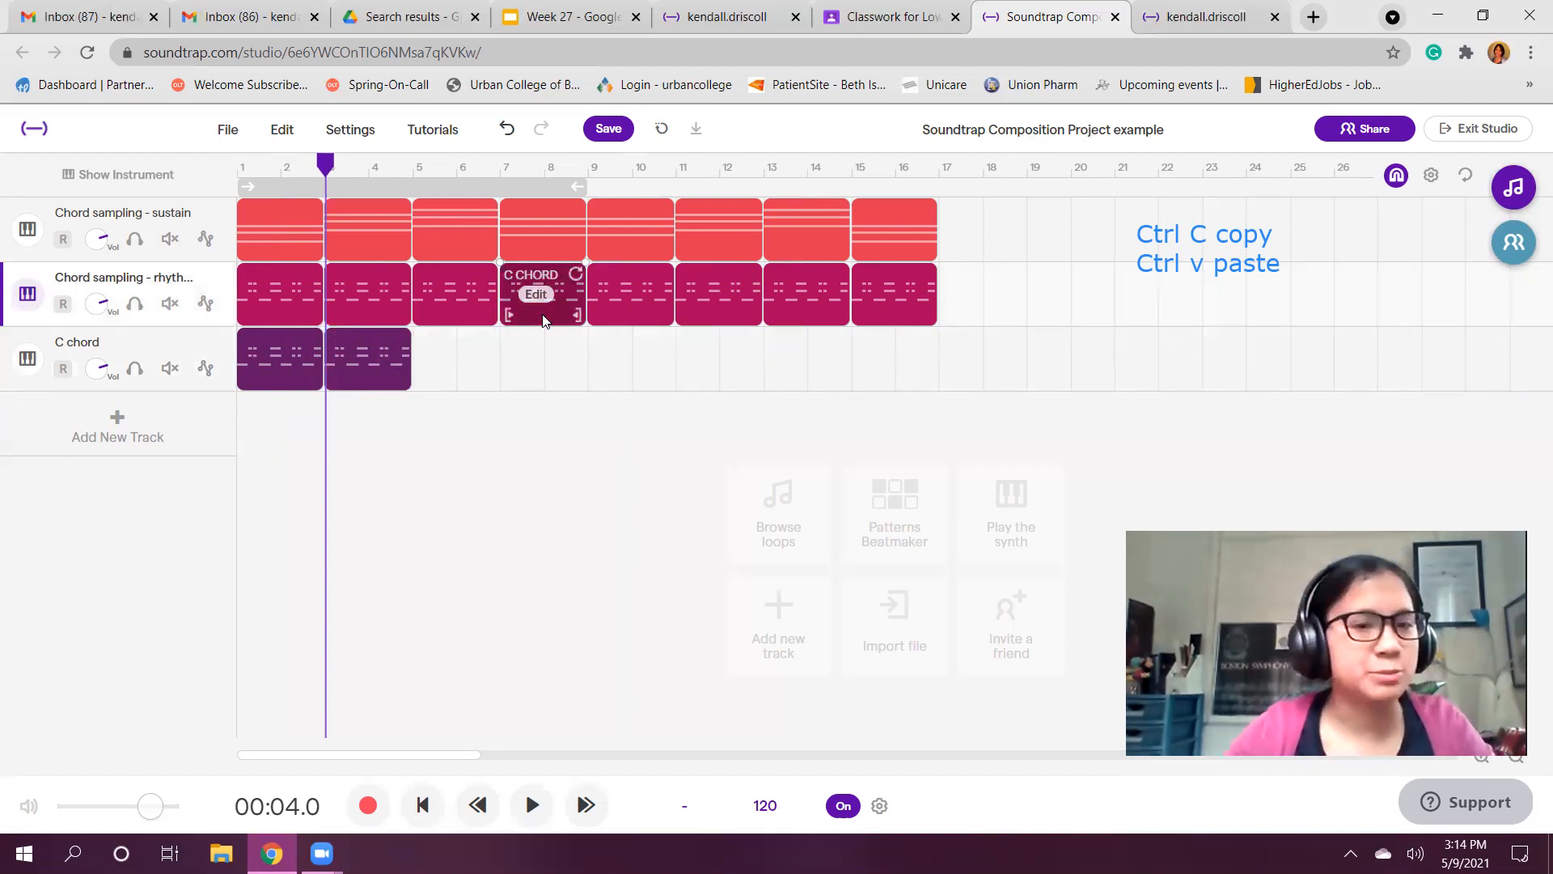
left_click(437, 367)
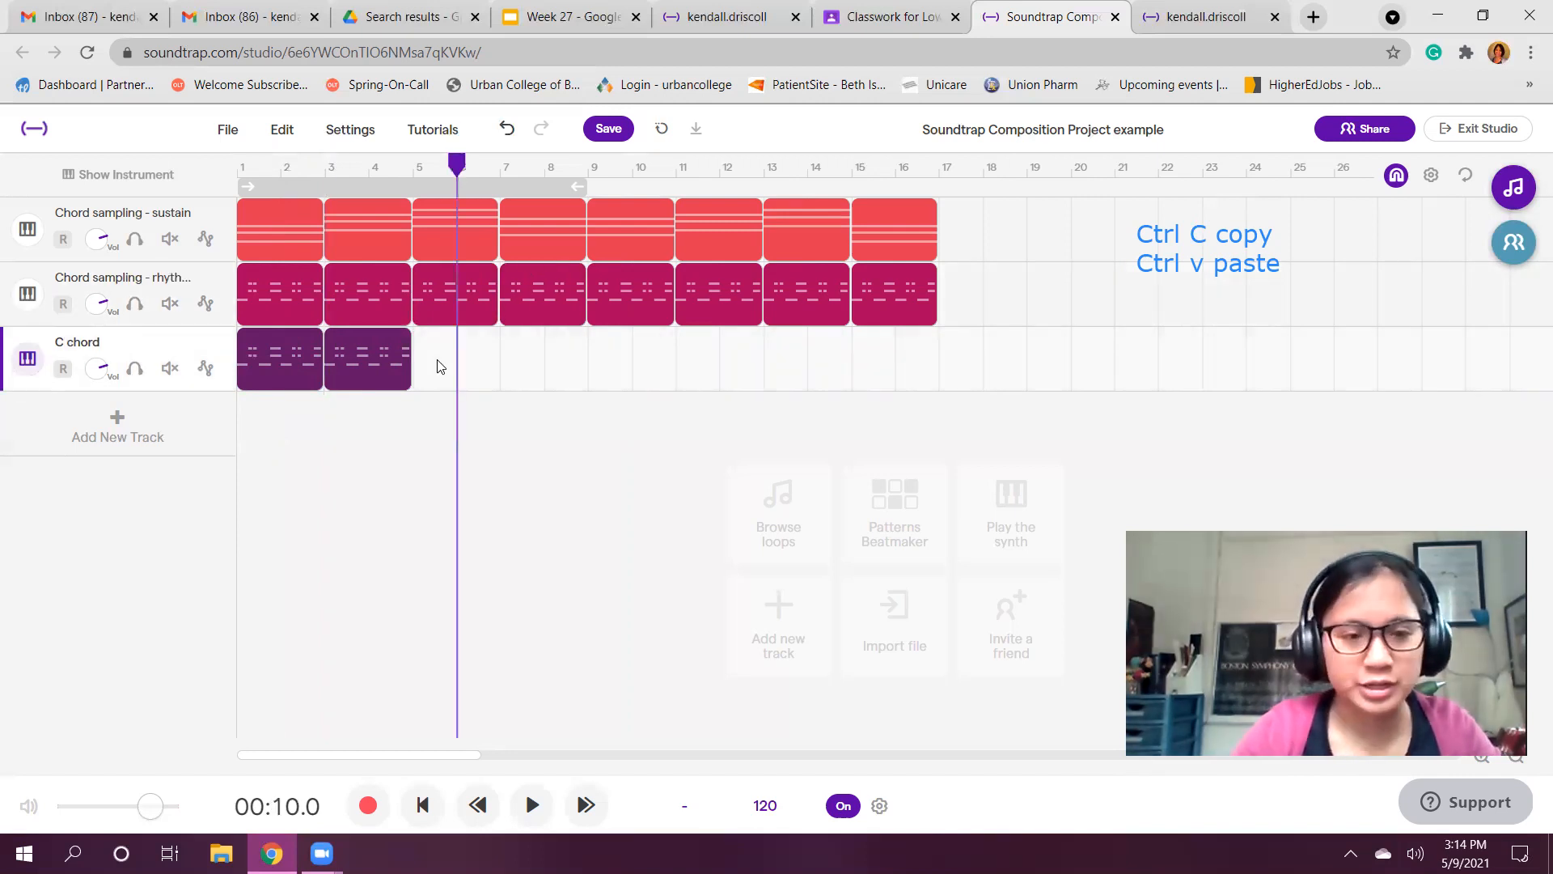
key("Left")
key("ctrl+v")
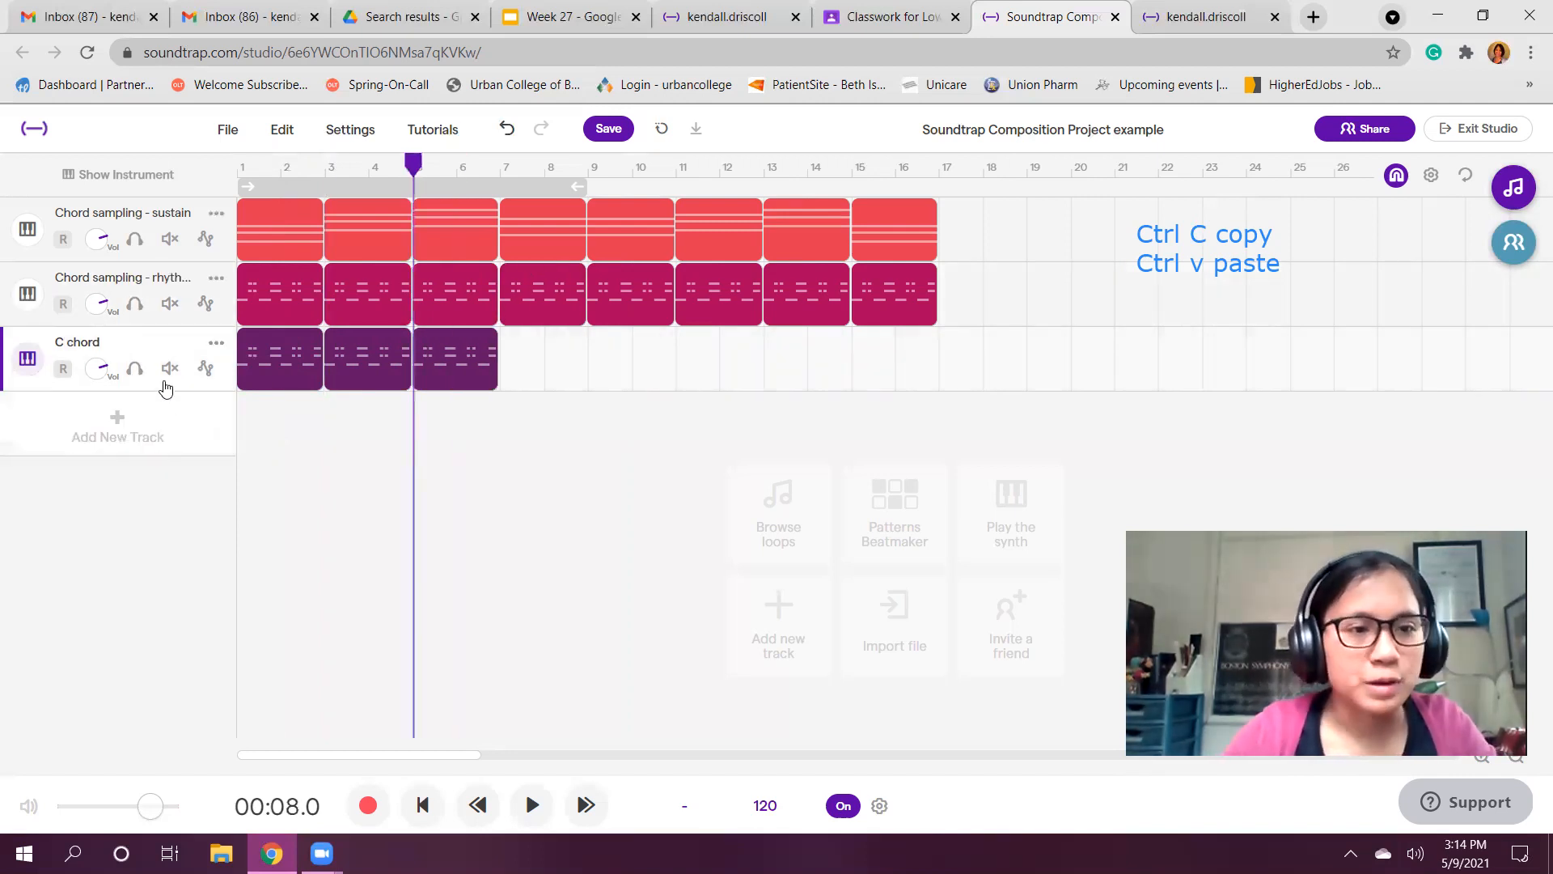
Mute both chord sampling tracks and listen to the three-chord progression on the new track from the beginning
left_click(168, 304)
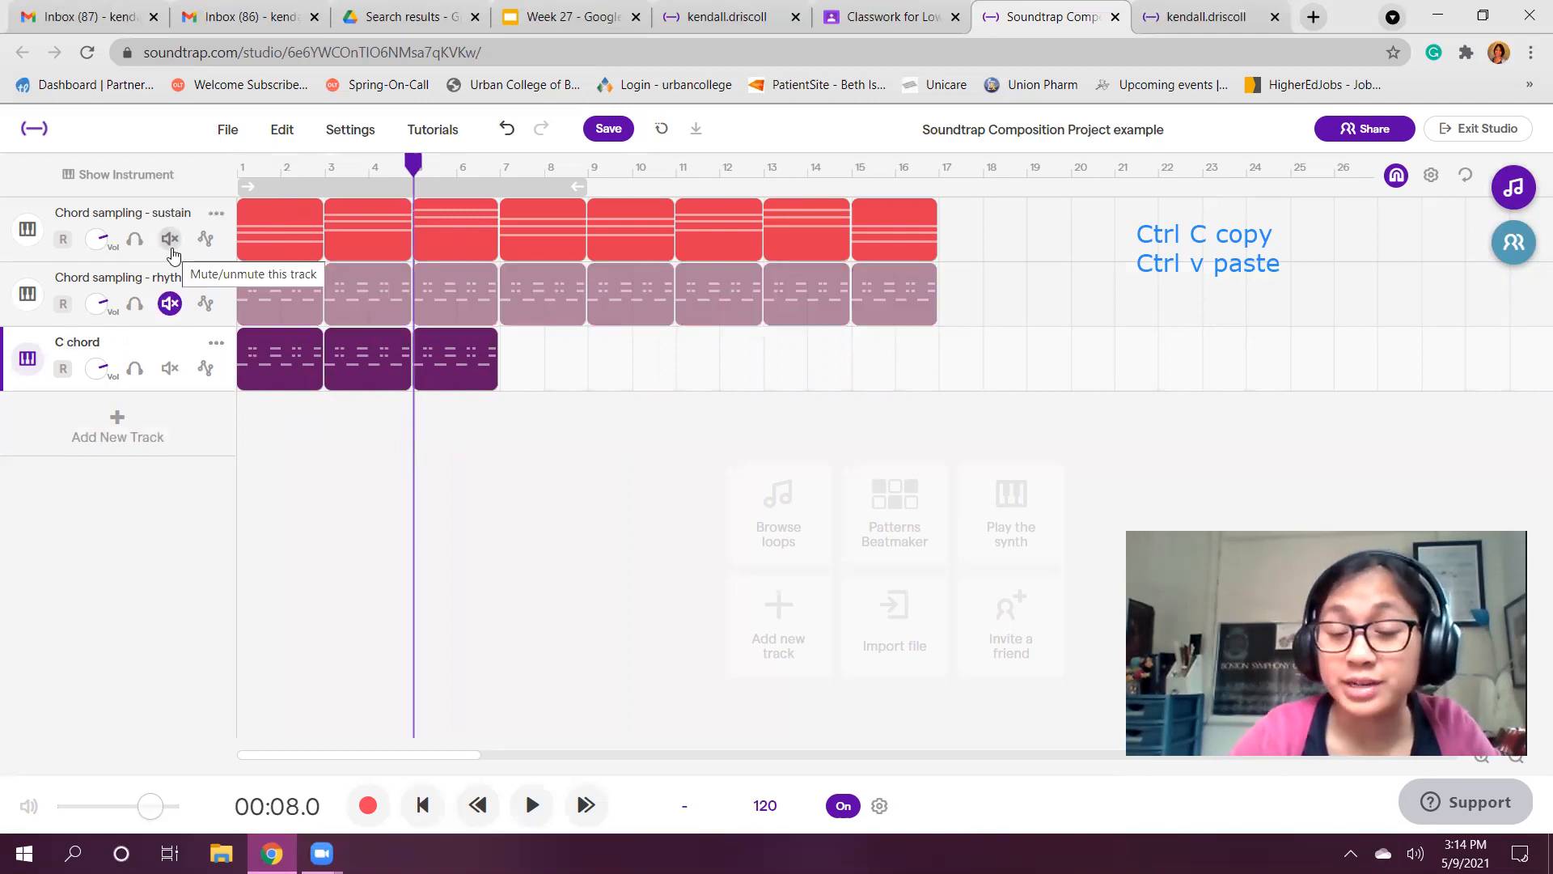
left_click(169, 240)
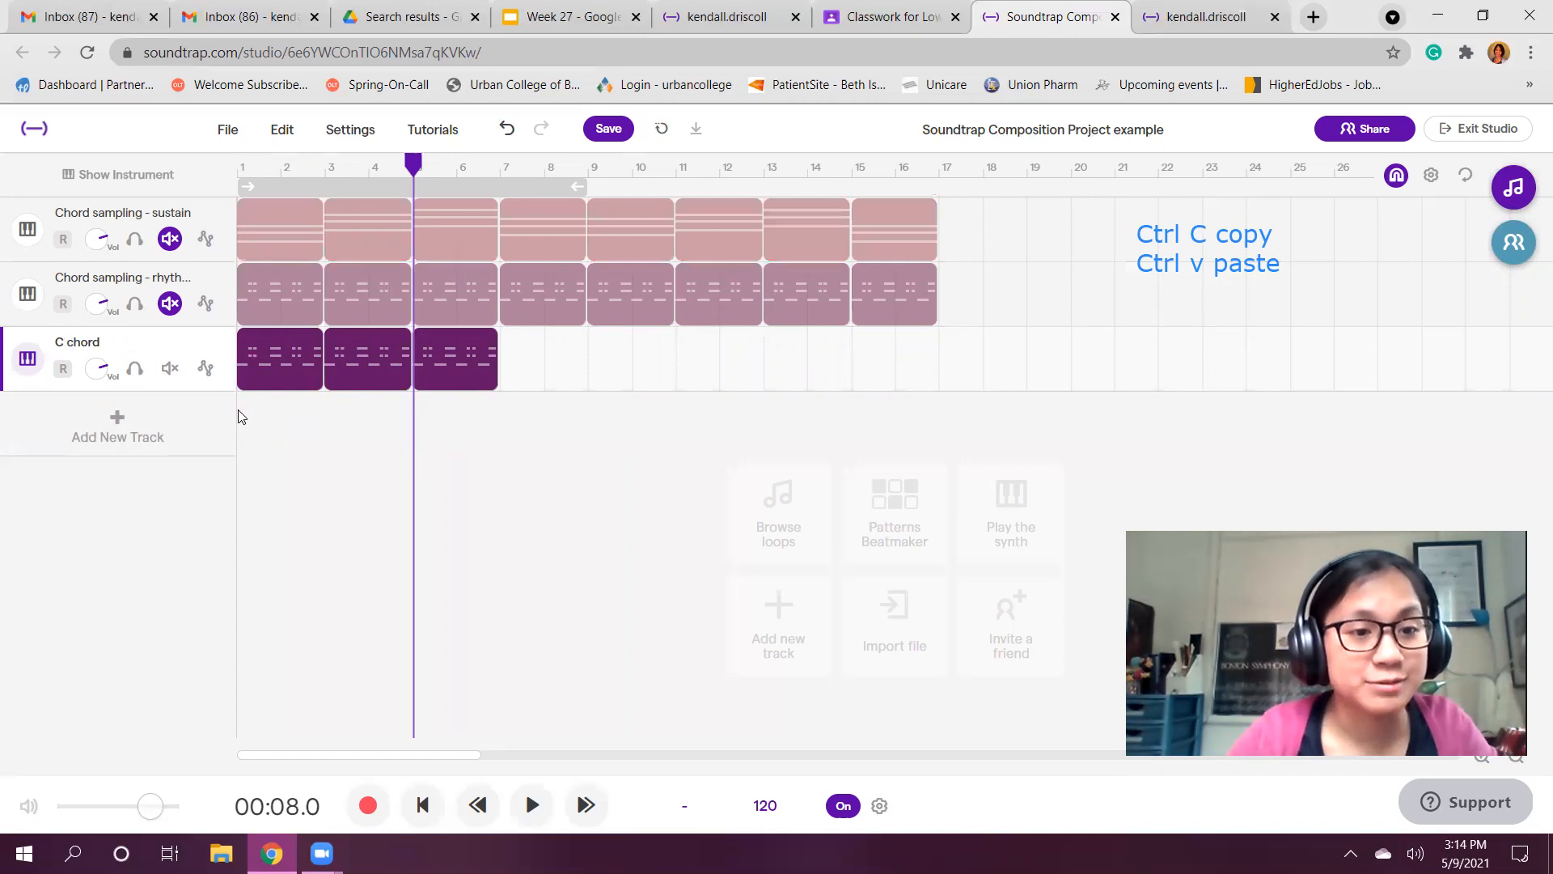
key("Return")
left_click(528, 805)
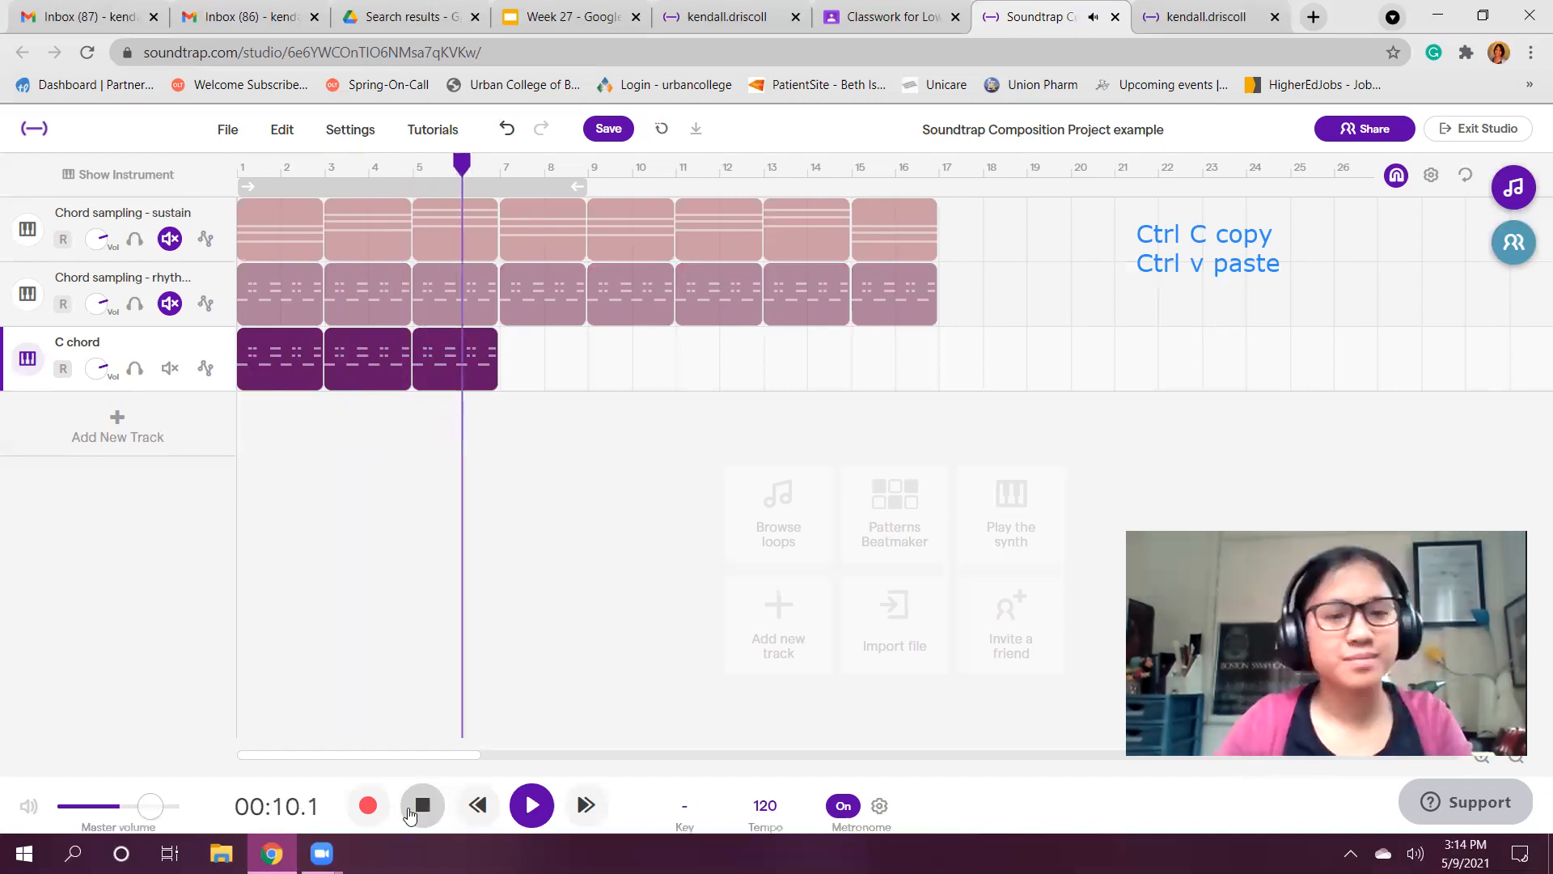
left_click(423, 805)
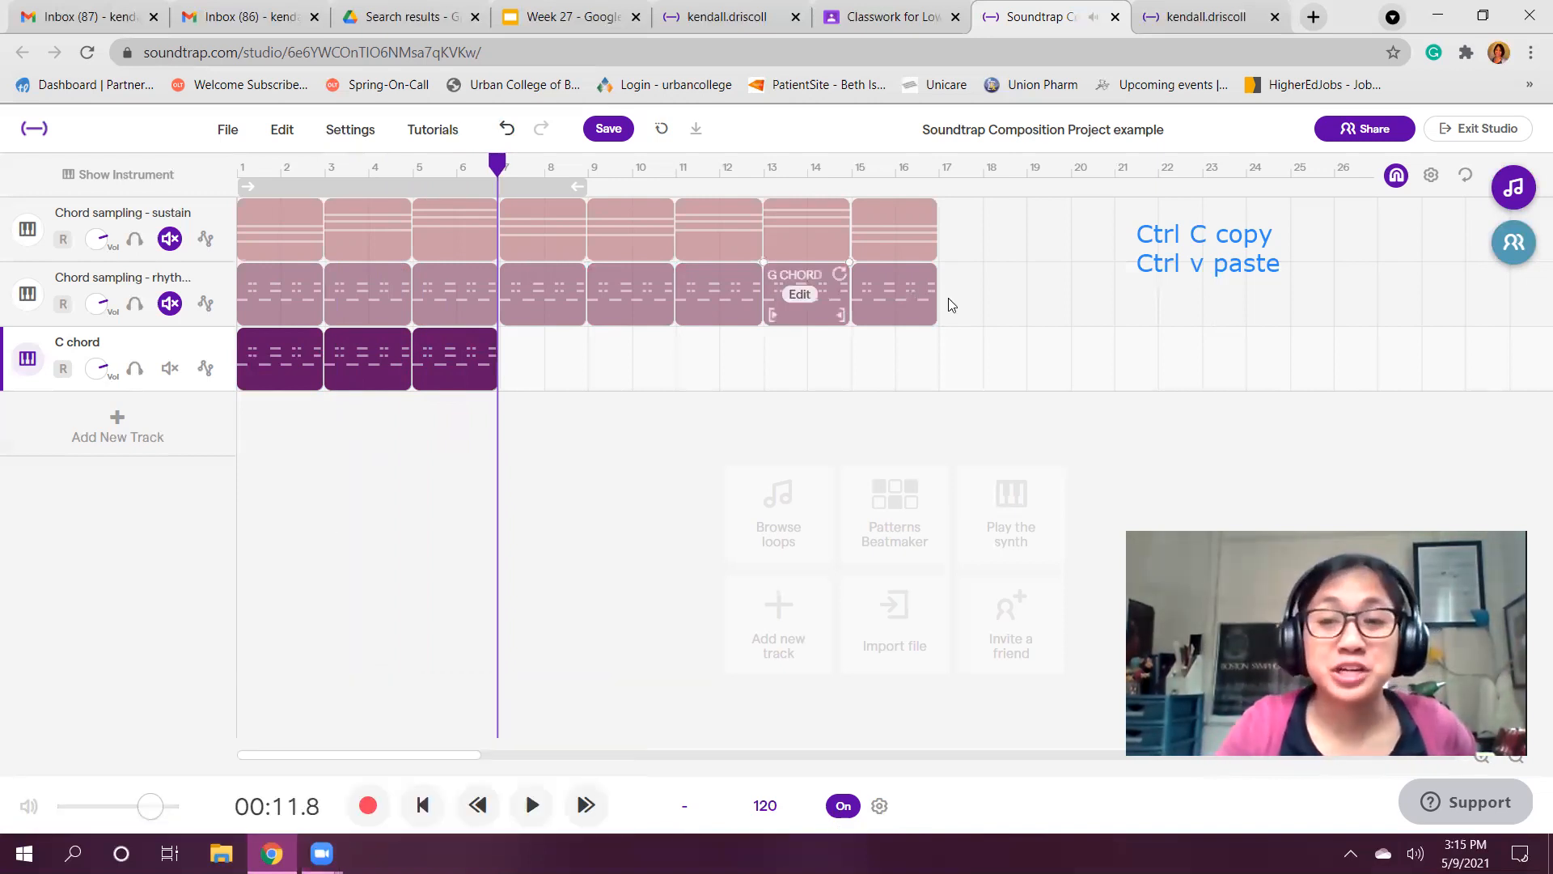
Unmute the rhythm and sustain chord sampling tracks
left_click(170, 304)
left_click(170, 238)
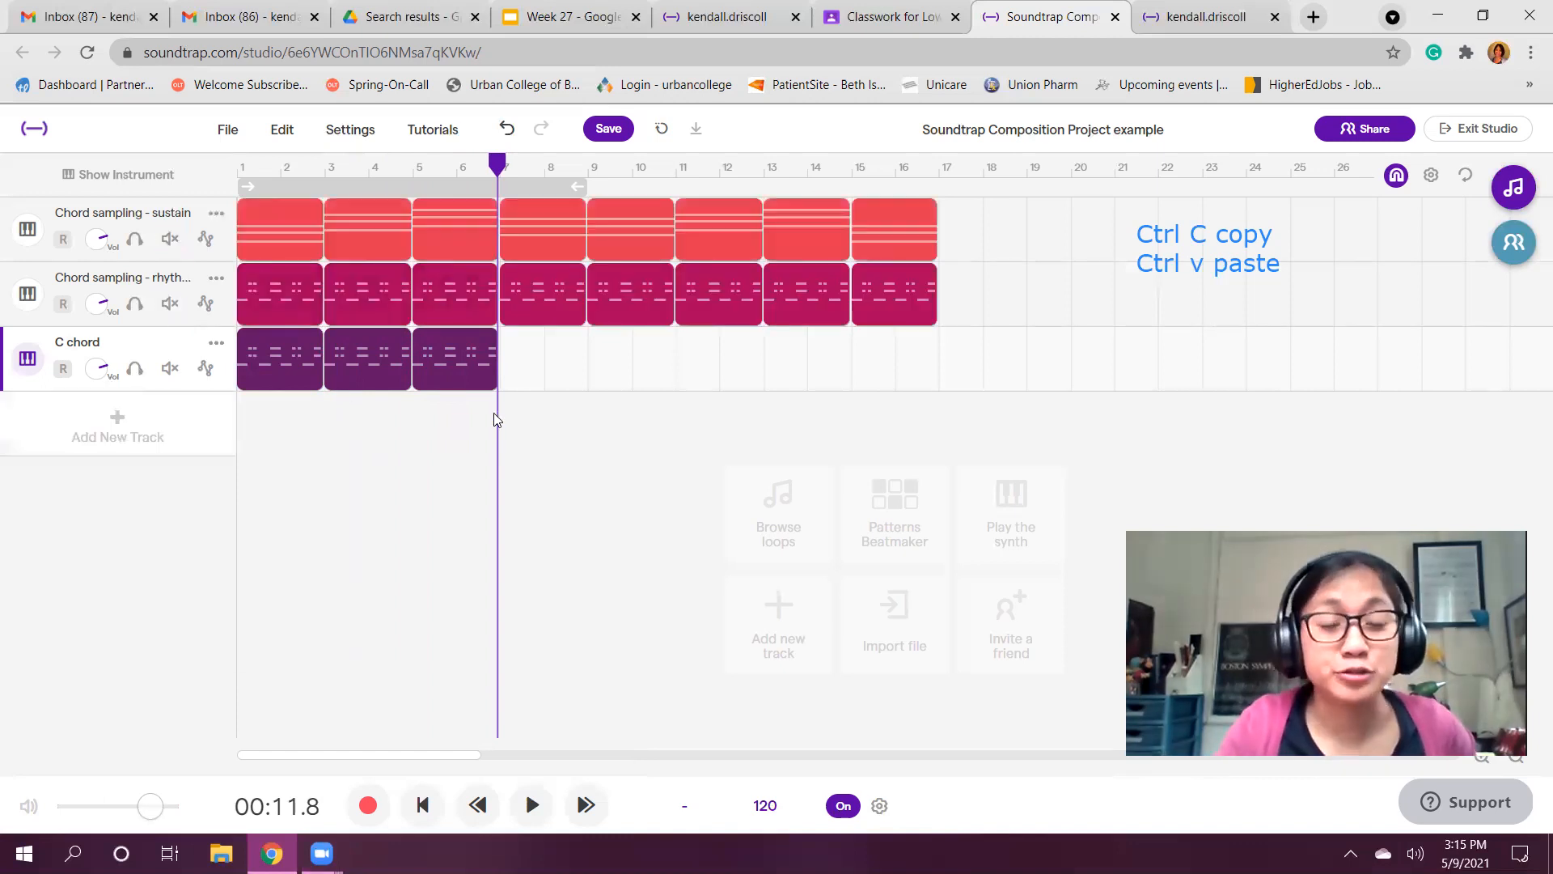
Move the last C chord region on the new piano track to measure 9 and the G chord region to measure 7
left_click(473, 354)
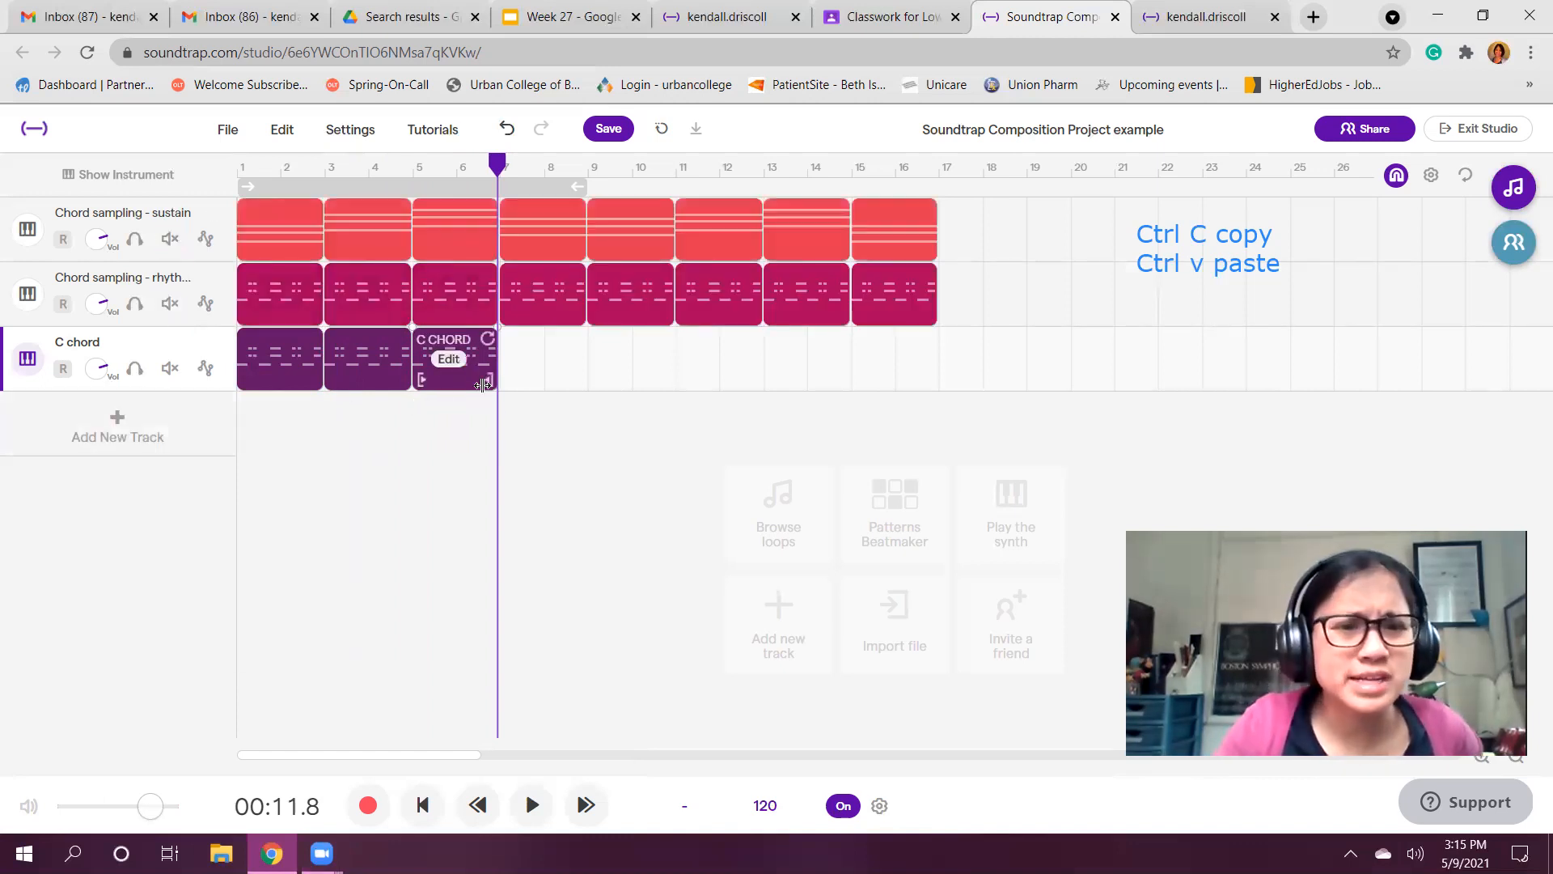
left_click_drag(597, 392, 631, 391)
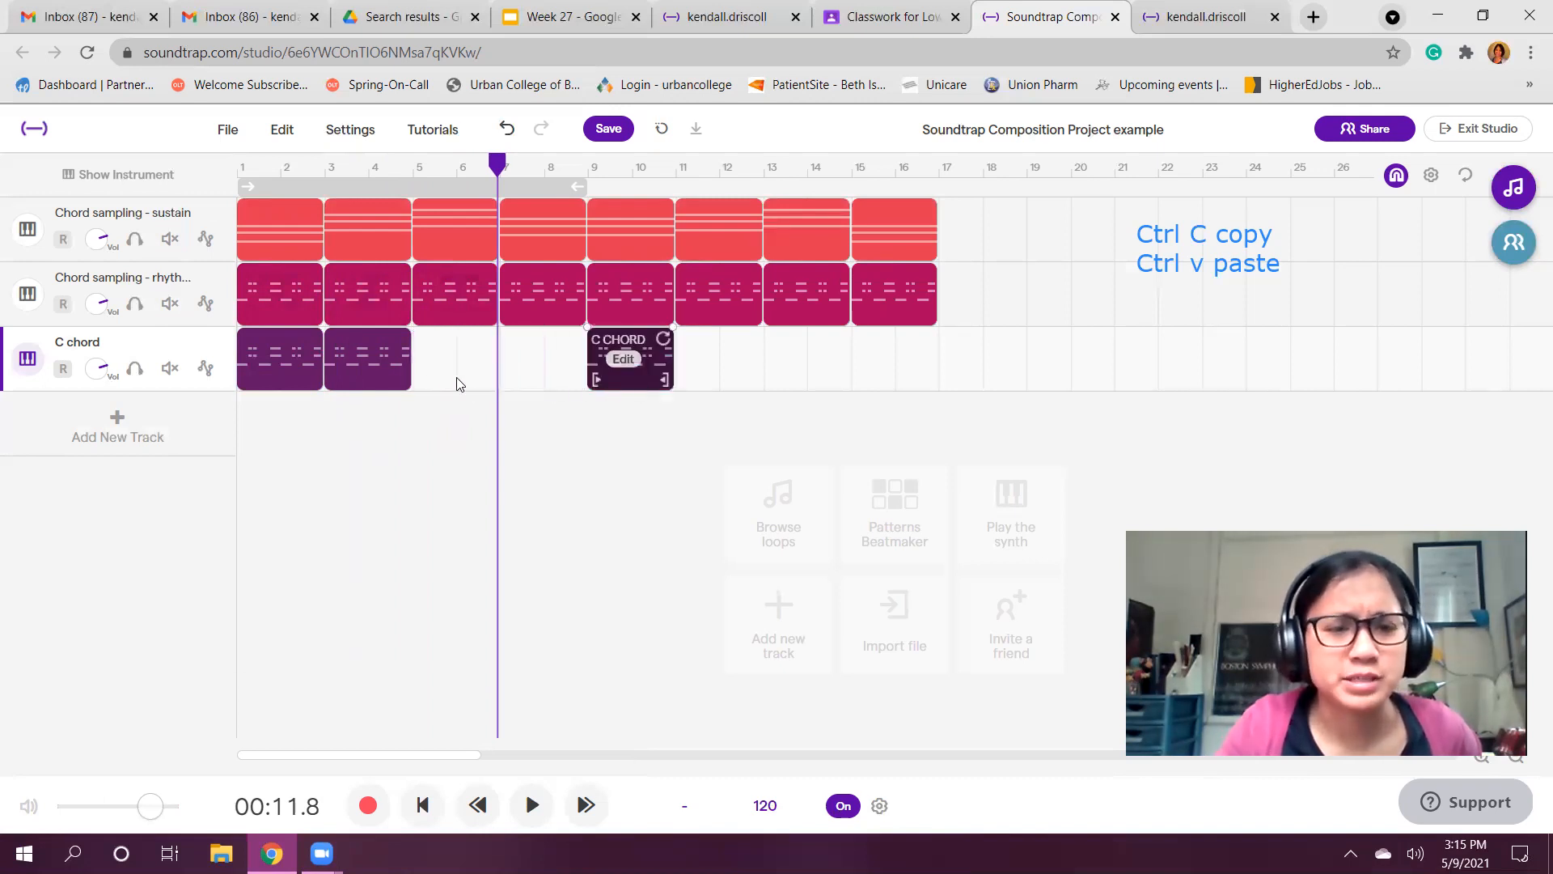
left_click(372, 380)
left_click_drag(524, 386, 526, 386)
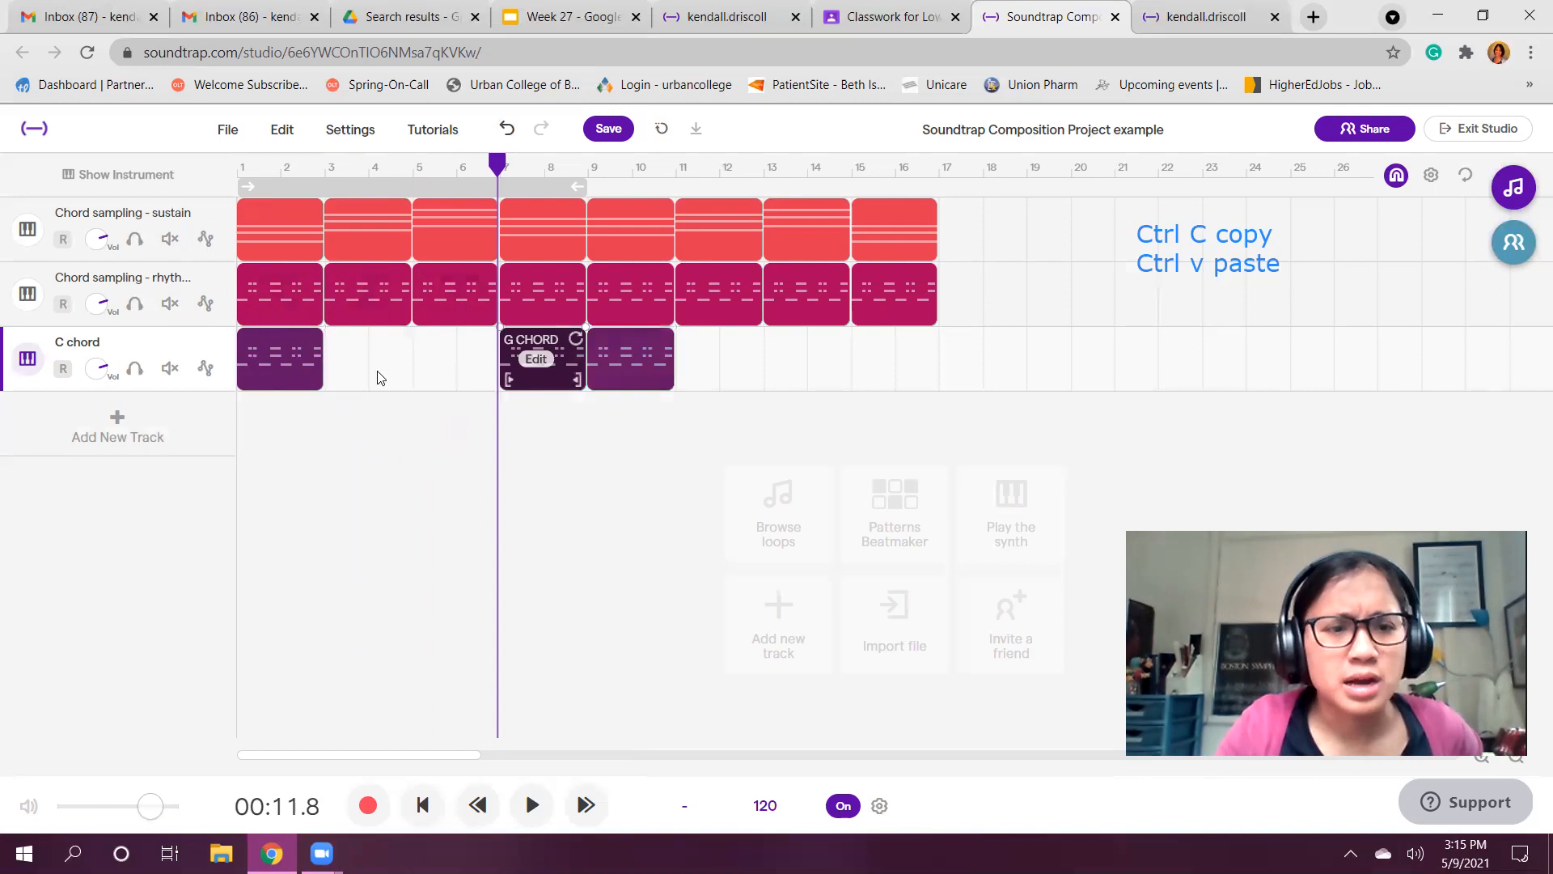
Replace the C chord region at measure 1 of the new piano track with a copy of the sustain track's C chord
left_click(291, 374)
key("Delete")
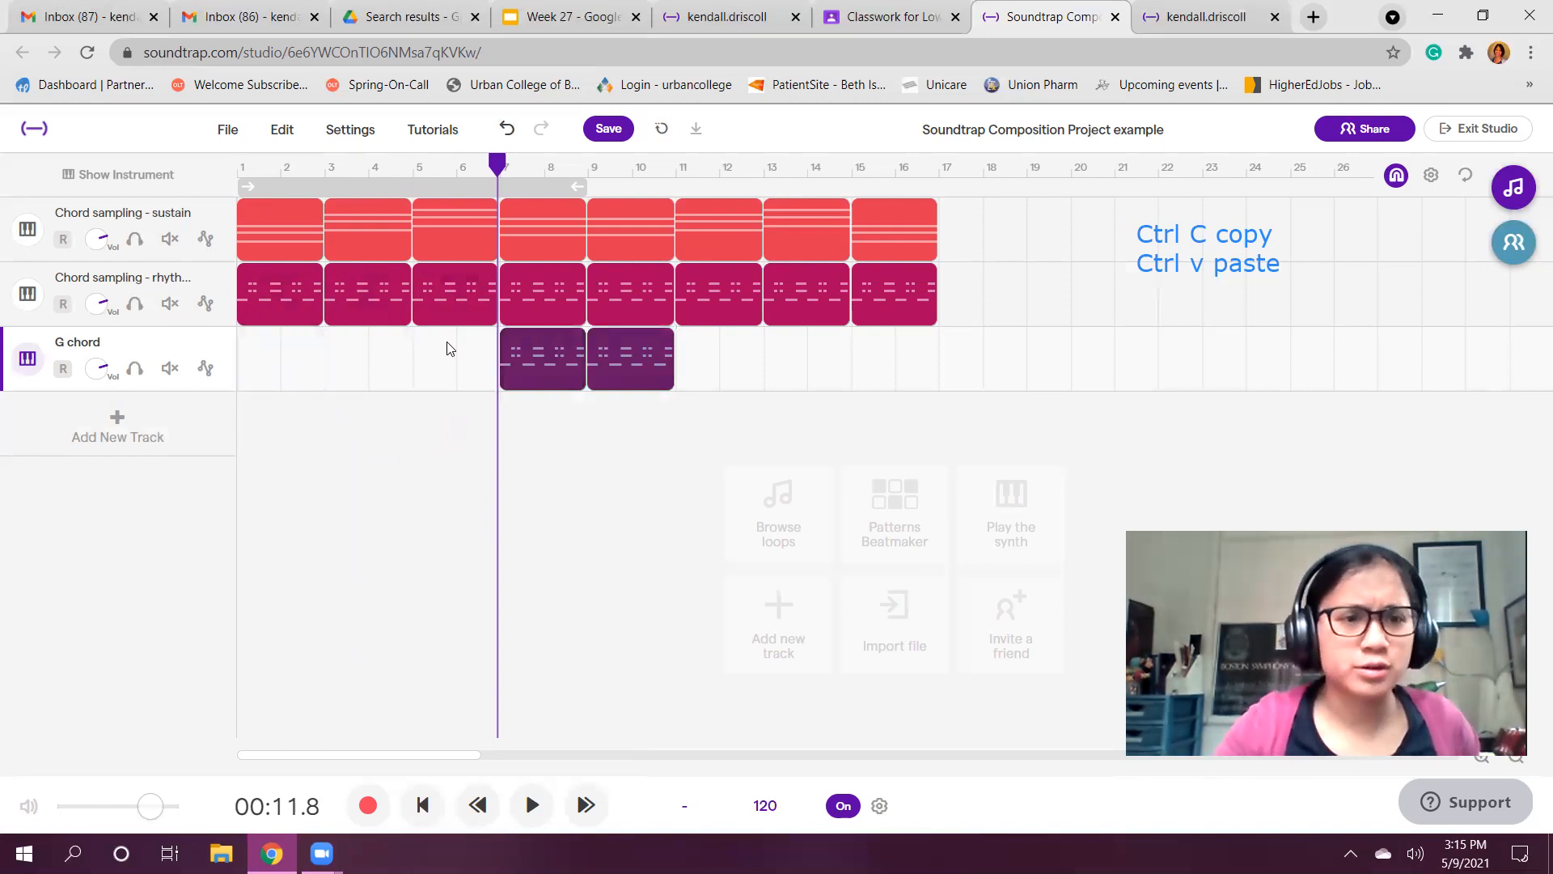
left_click(293, 252)
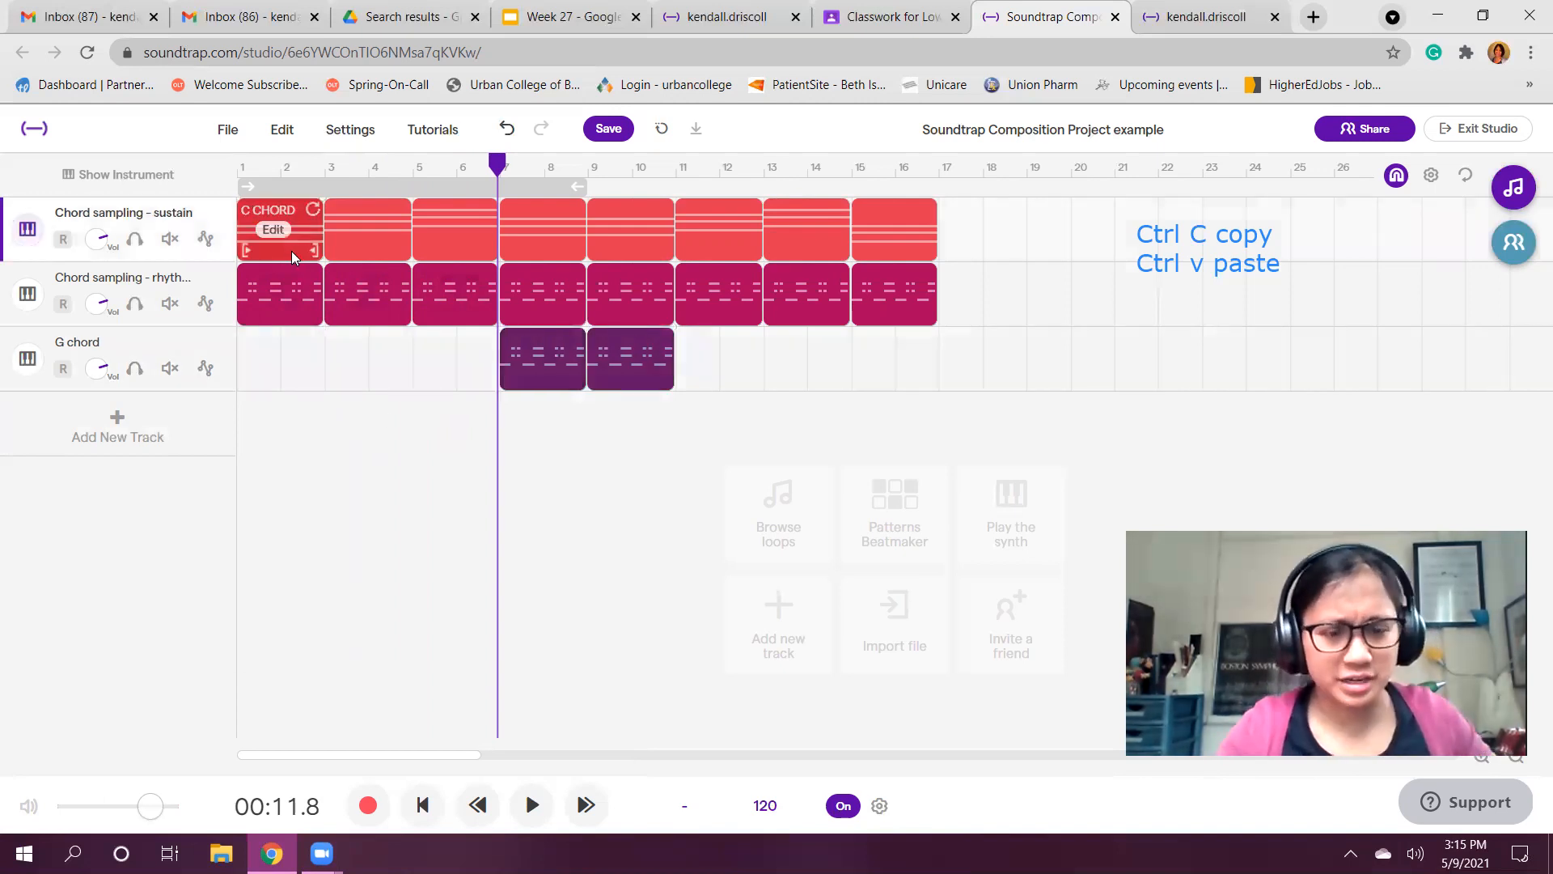
left_click(293, 271)
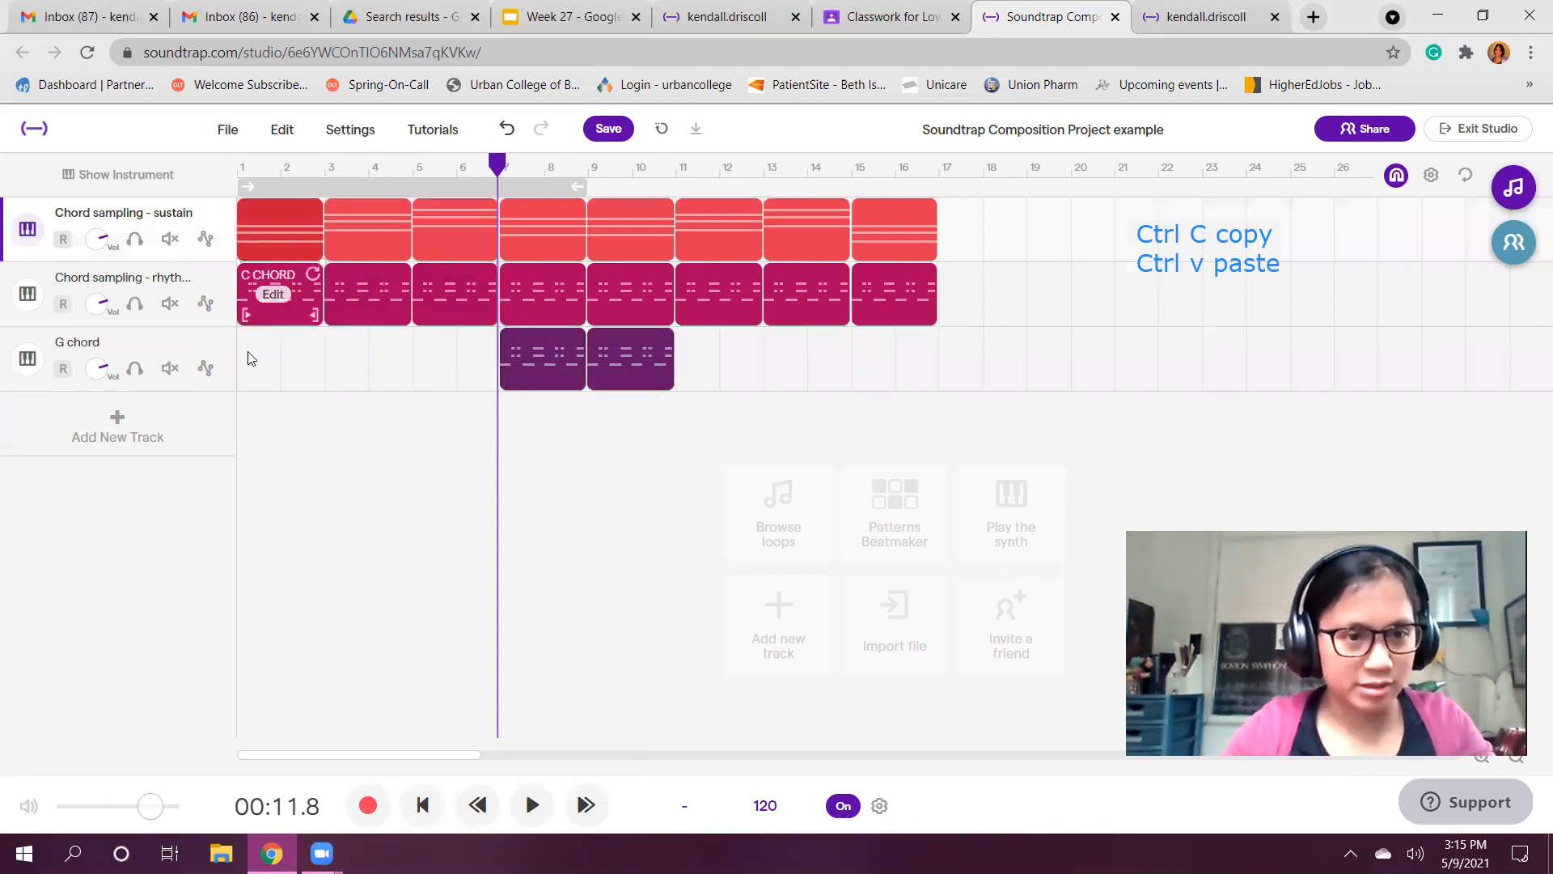
left_click(252, 358)
key("ctrl+v")
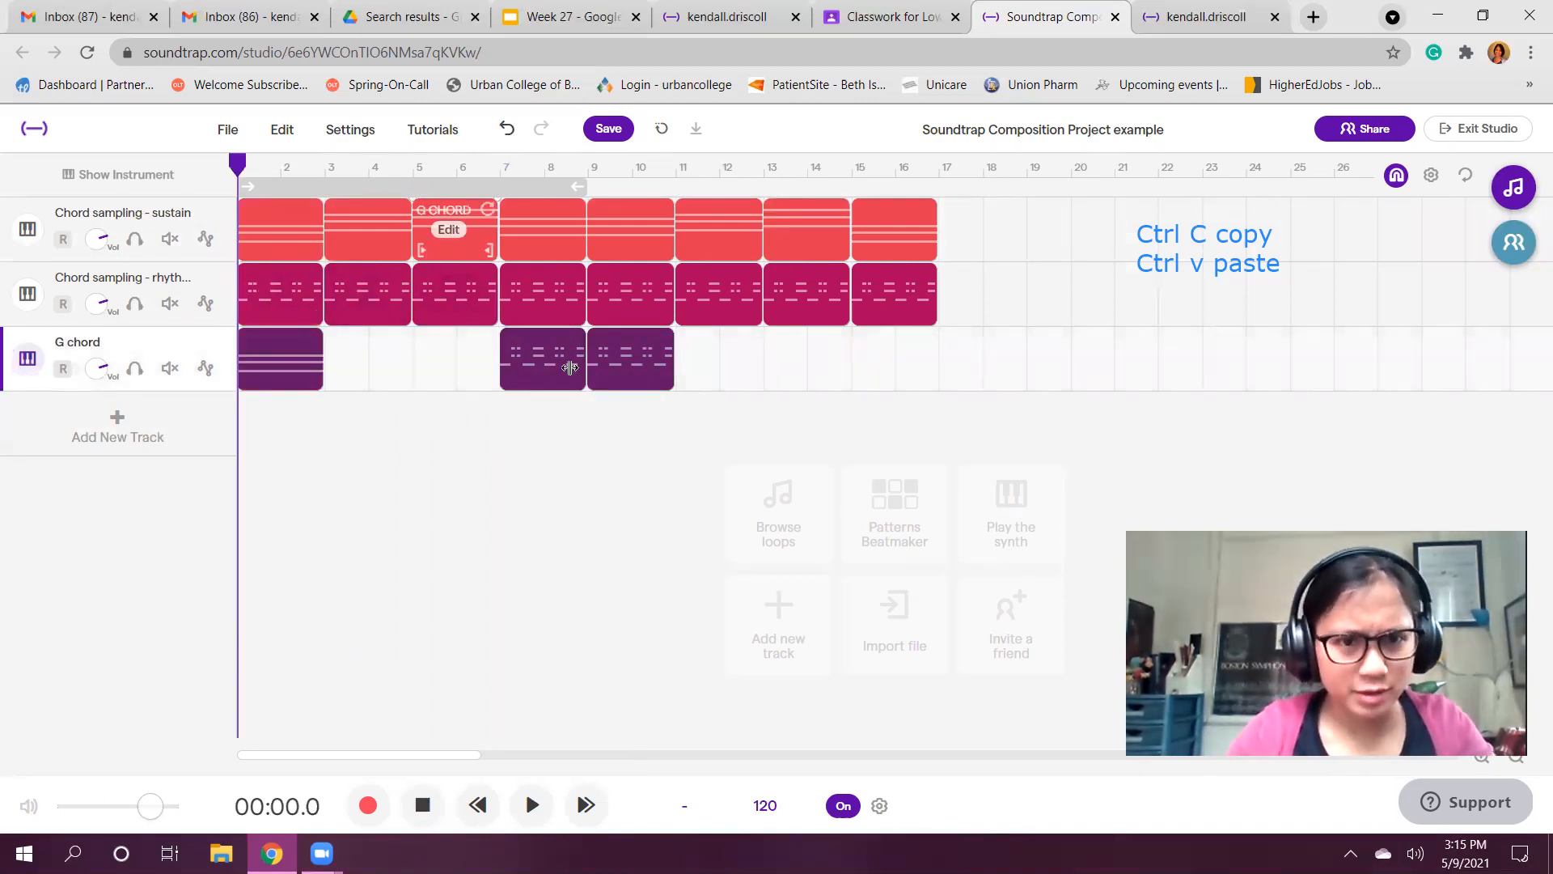
Copy the sustain track's F chord to measure 3 of the new track, and move the G and C chord regions to measures 5 and 7
left_click(380, 259)
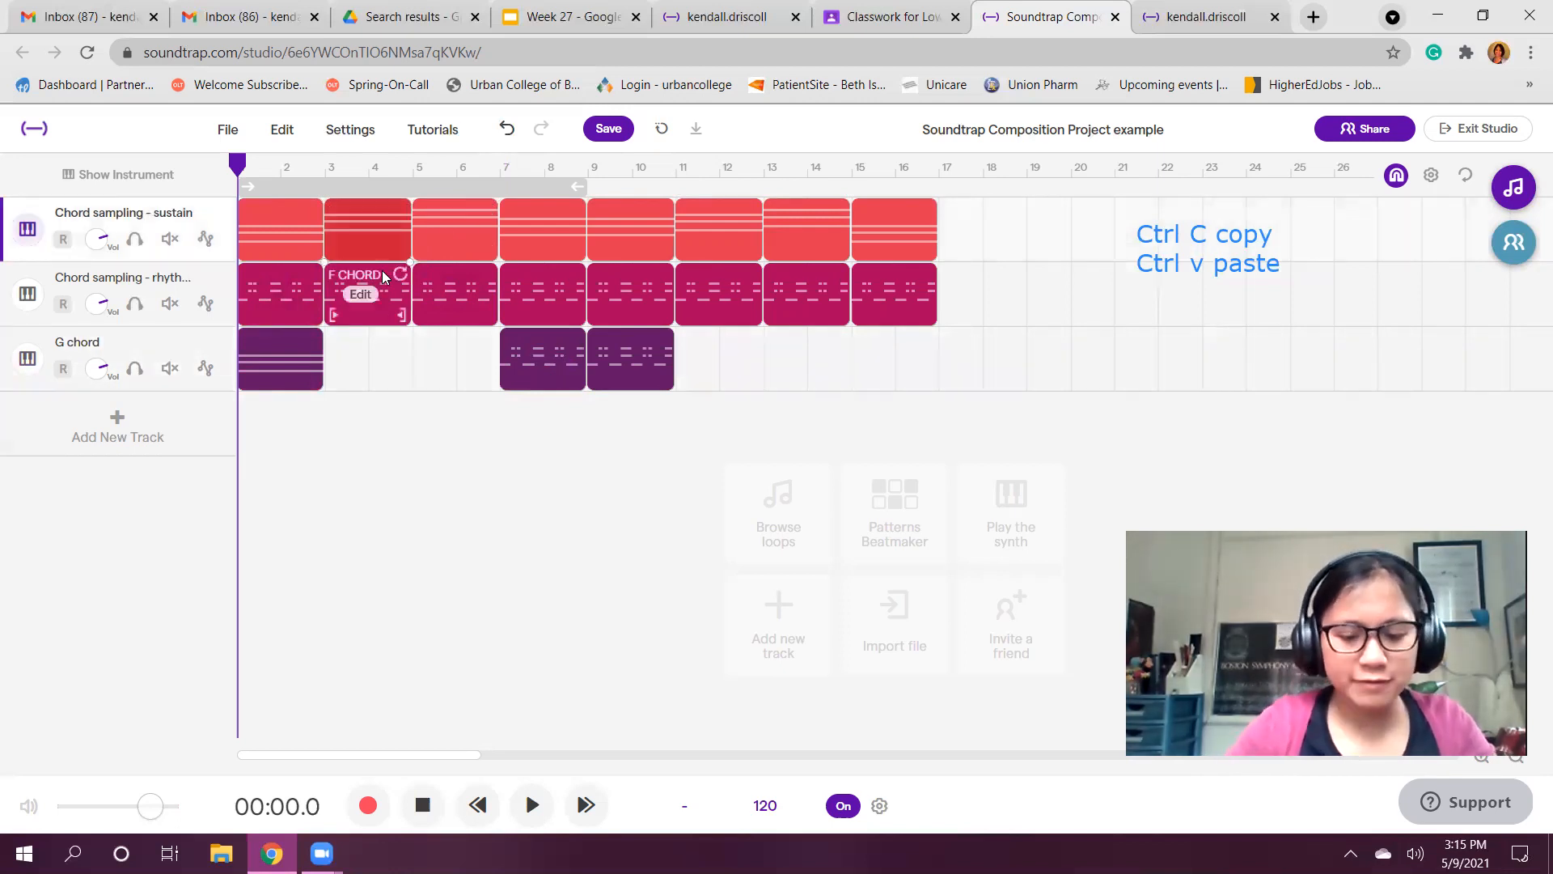
left_click(342, 346)
key("ctrl+v")
left_click_drag(538, 375, 460, 386)
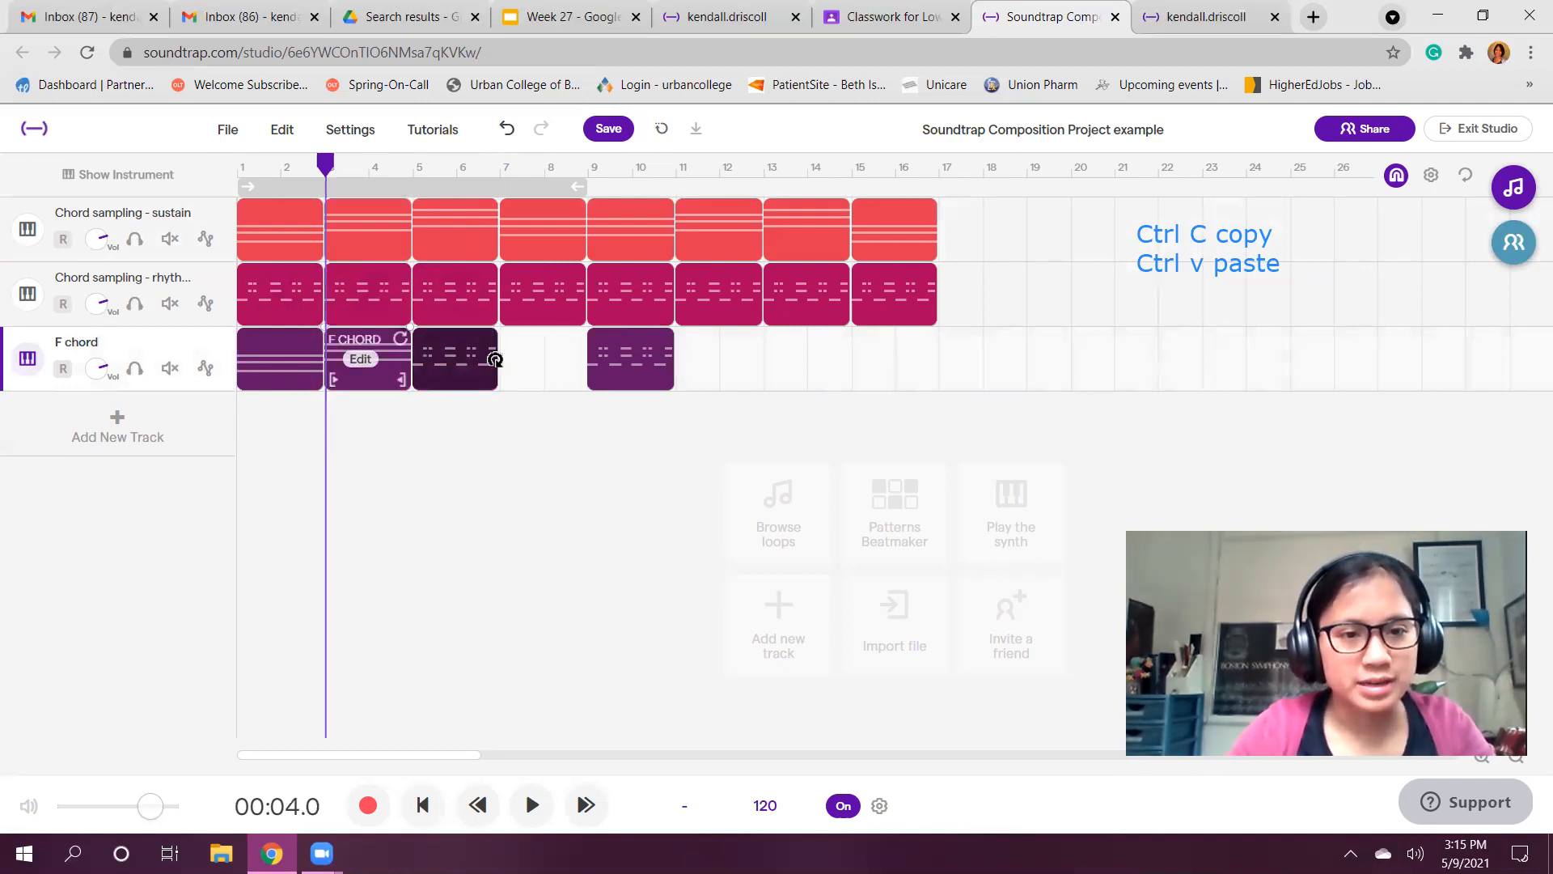
left_click_drag(643, 384, 556, 380)
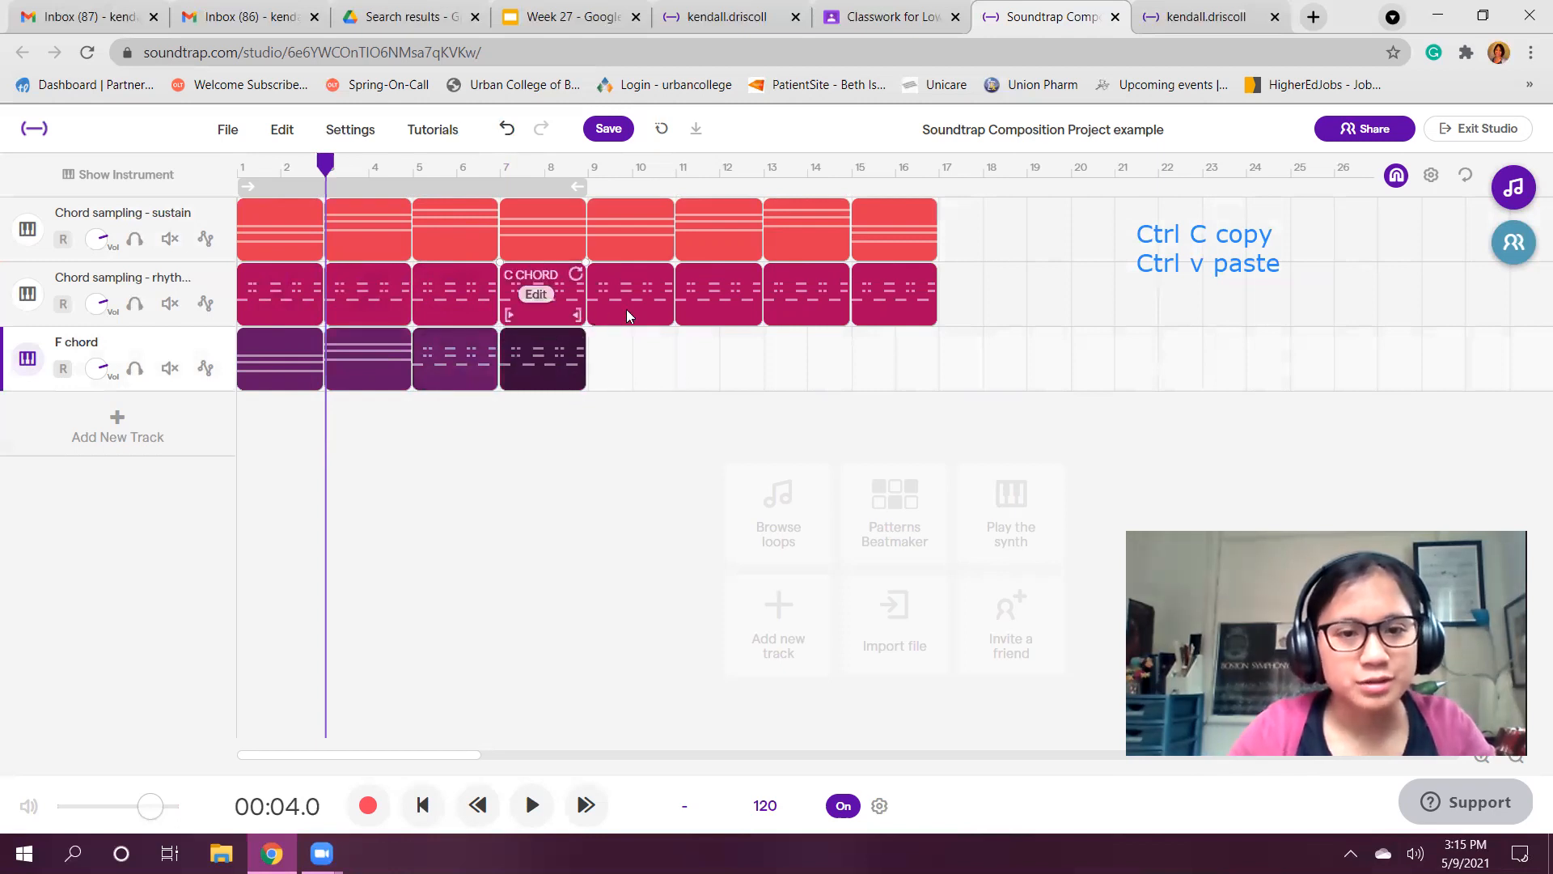
Copy the rhythm track's F chord at measure 3 to measure 9 of the new track and shorten it to one measure
left_click(385, 314)
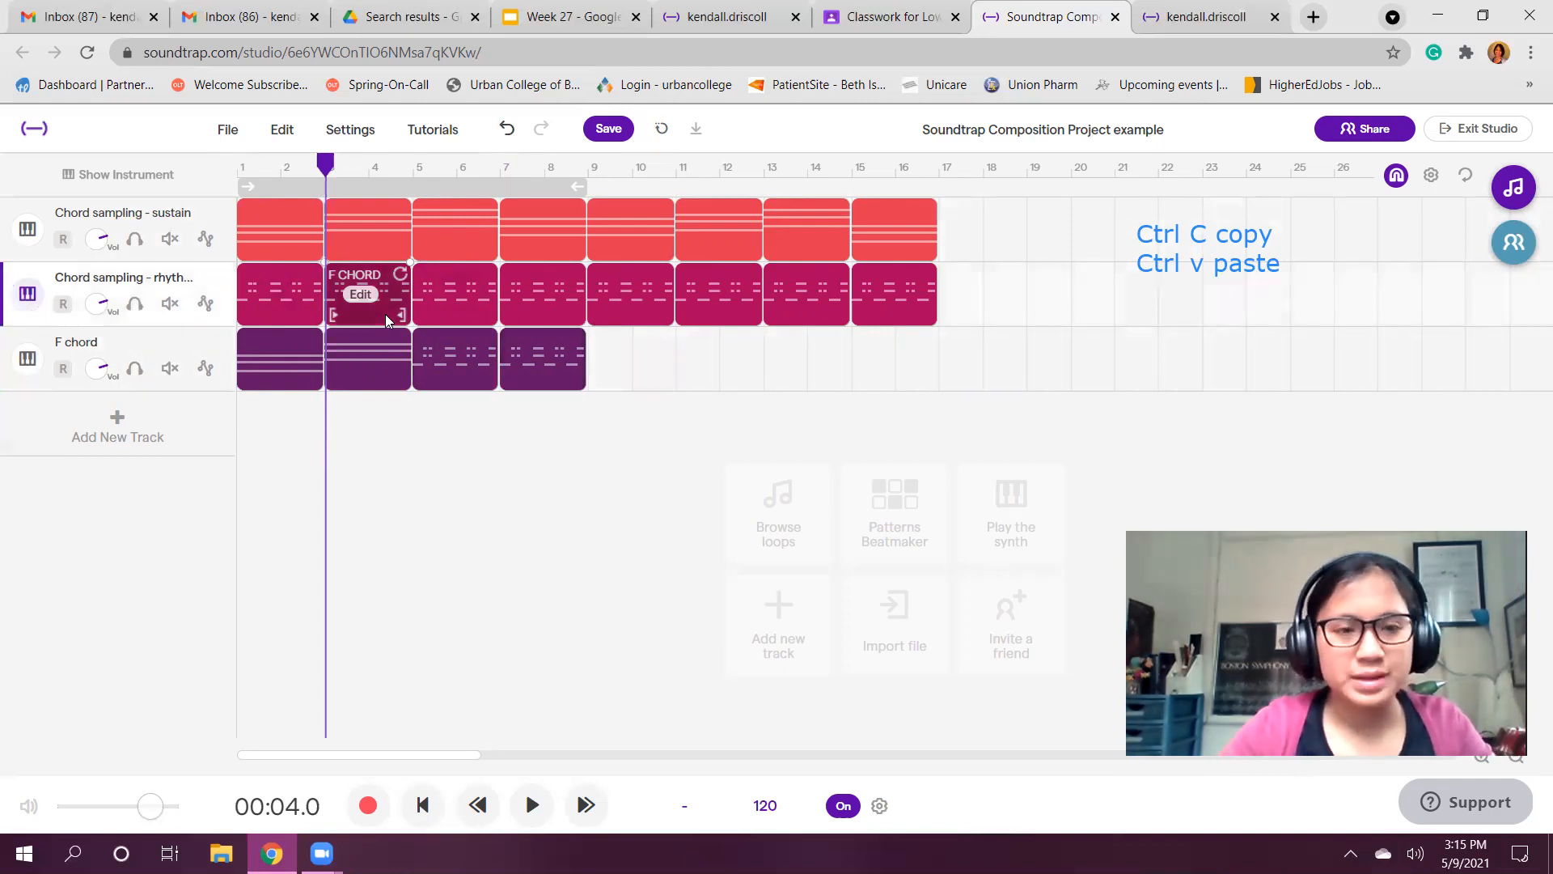
left_click(627, 366)
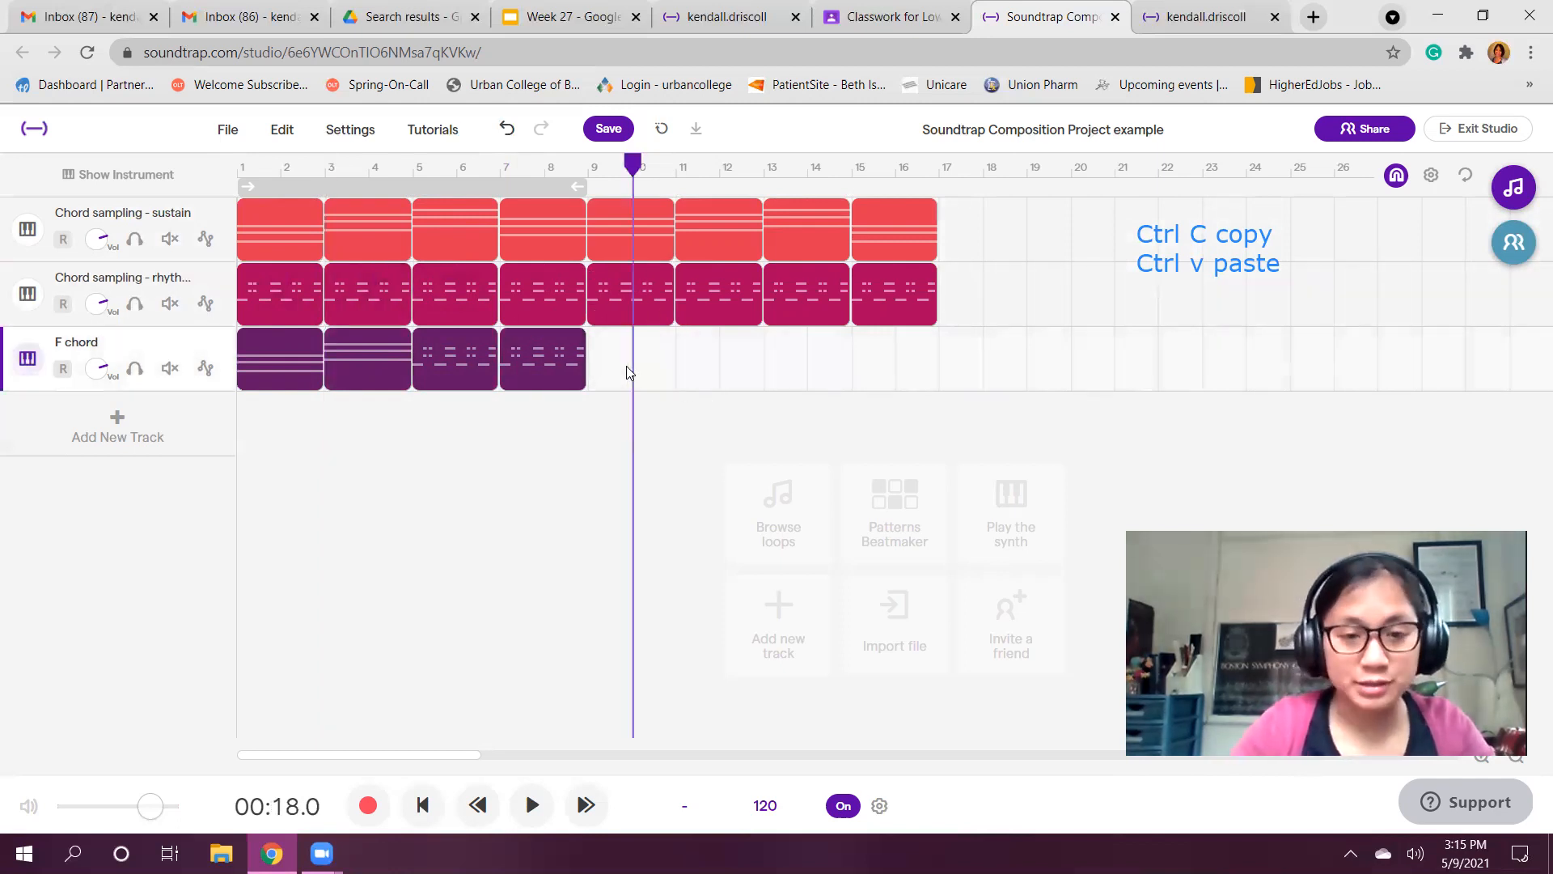
key("Left")
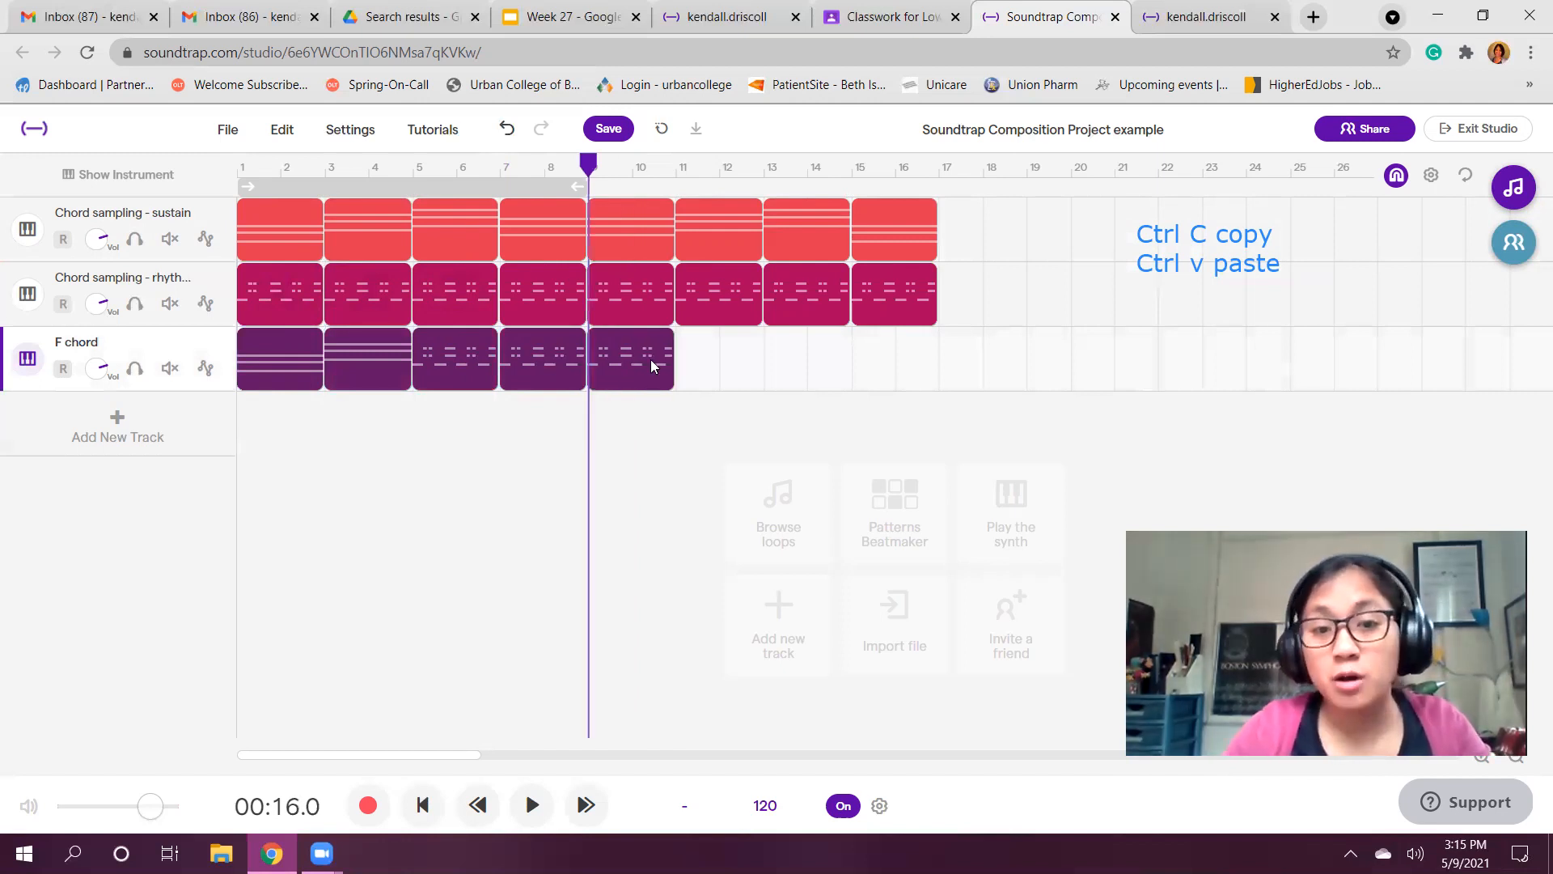
mouse_move(669, 358)
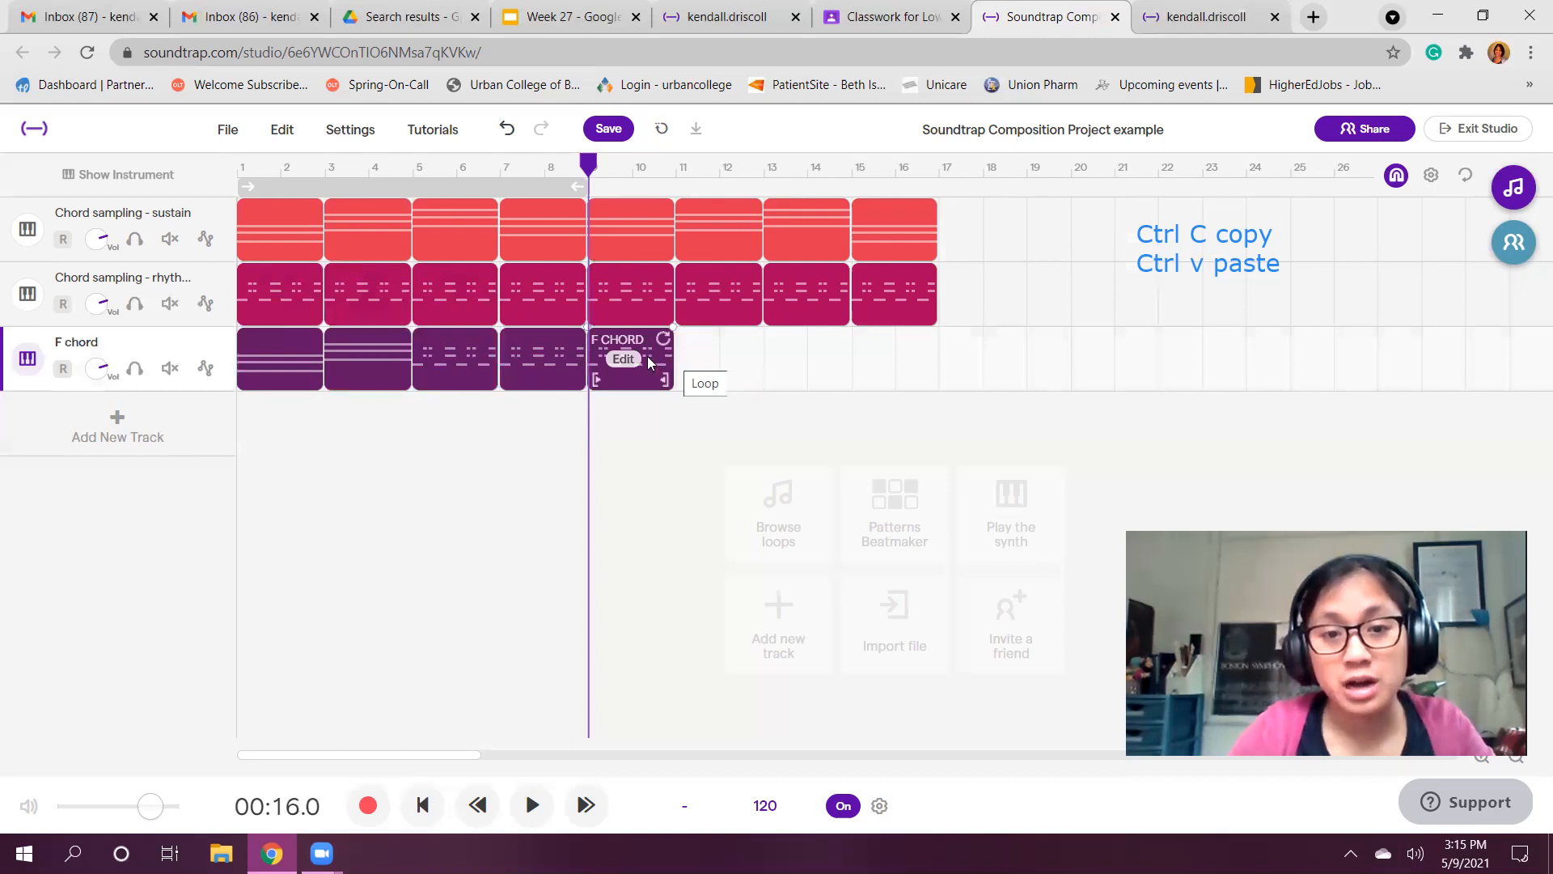
left_click_drag(670, 369, 639, 371)
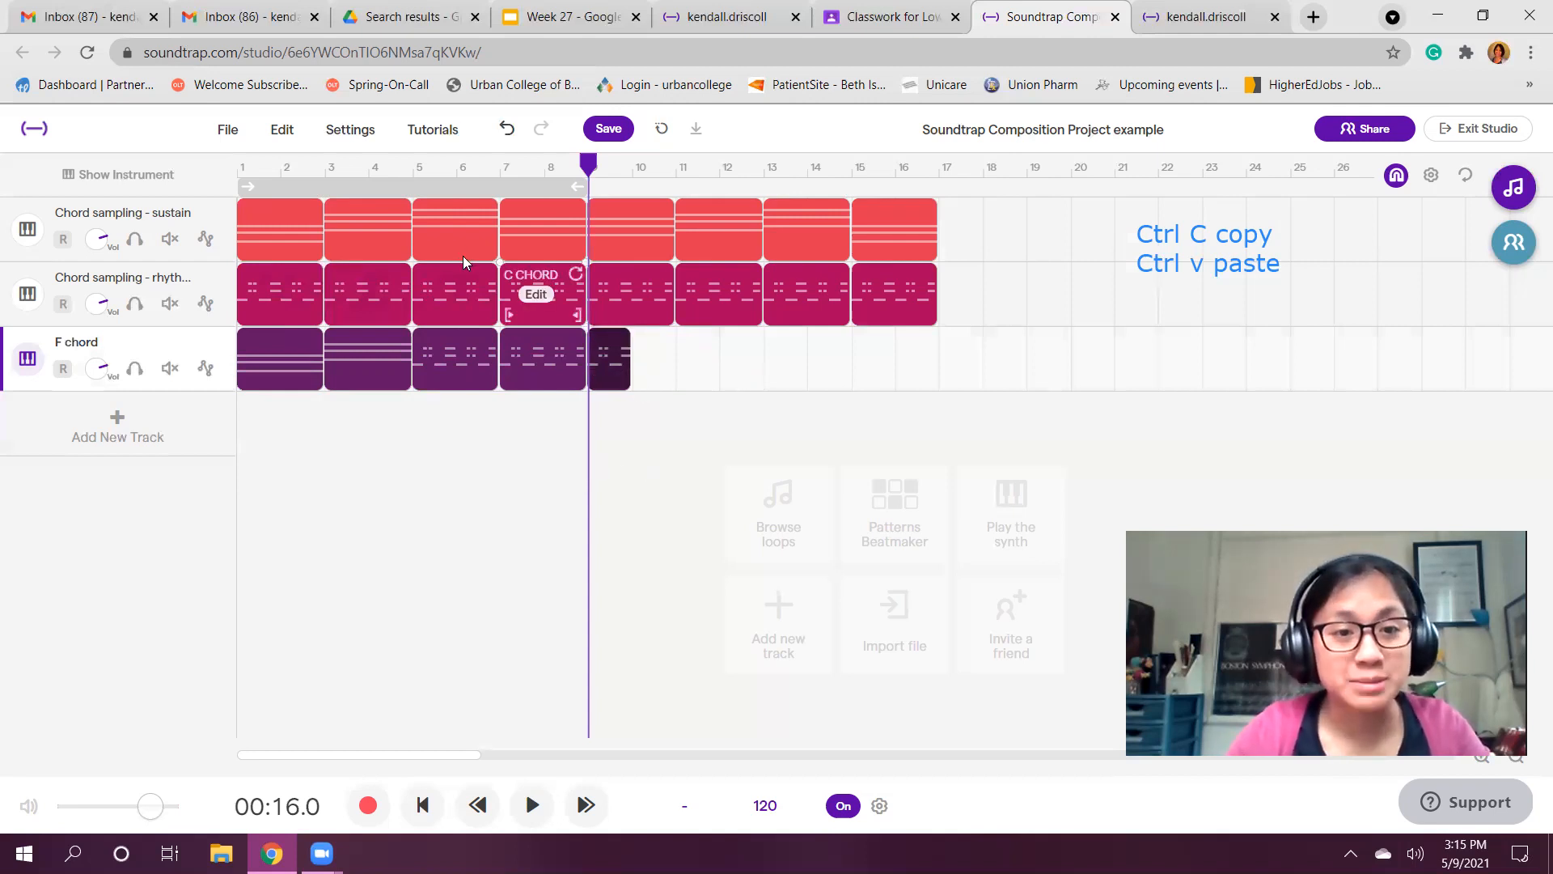
Copy the rhythm track's G chord at measure 5 onto the new track and fit it as a one-measure region at measure 10
left_click(485, 323)
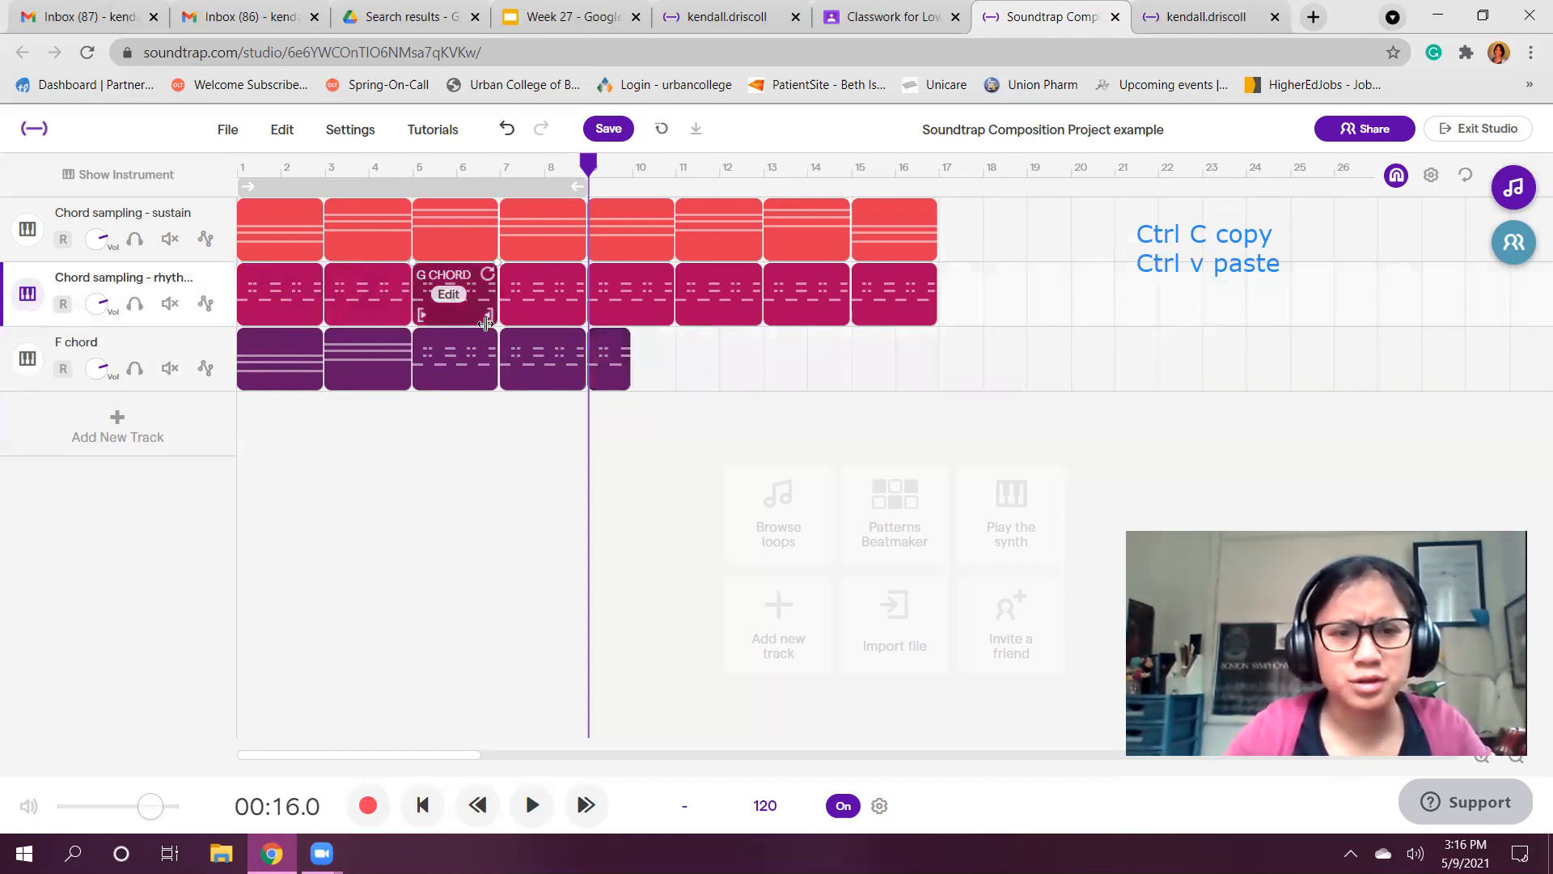
left_click(656, 356)
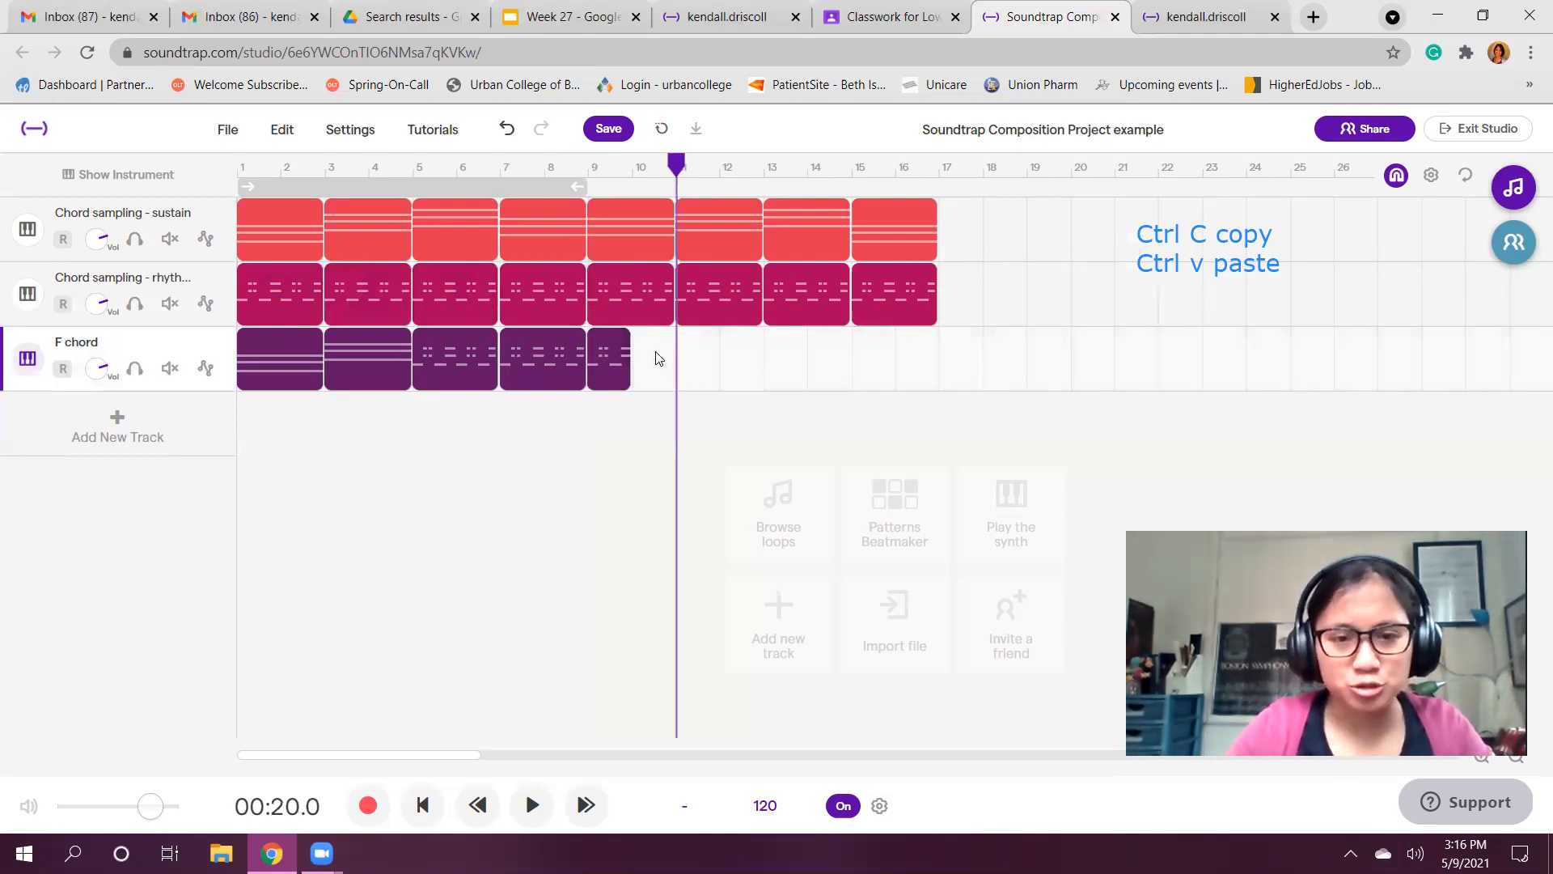
key("ctrl+v")
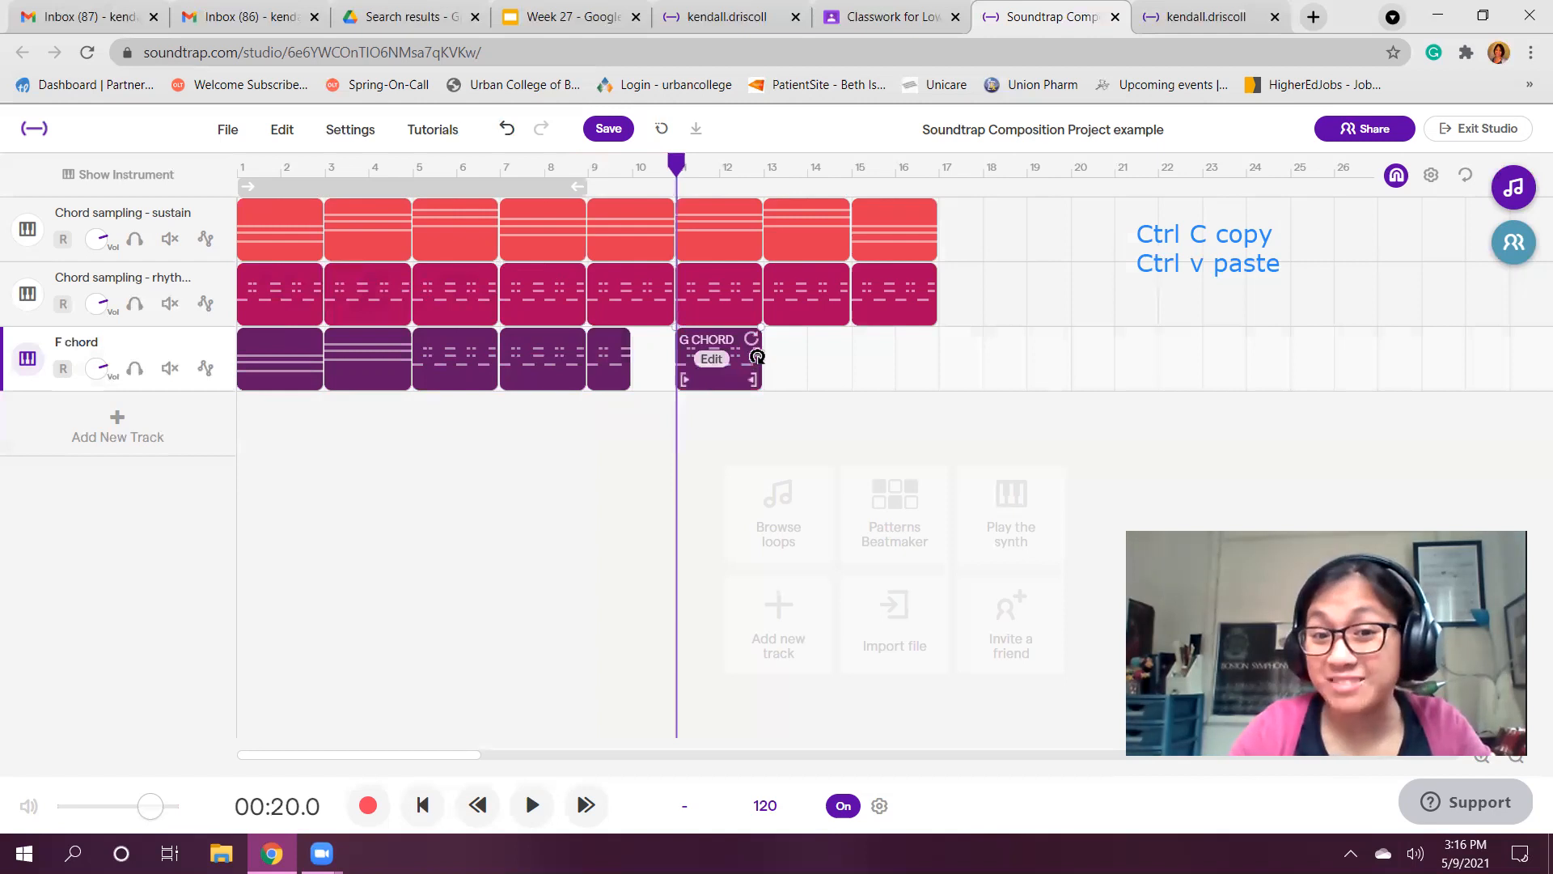
left_click(710, 367)
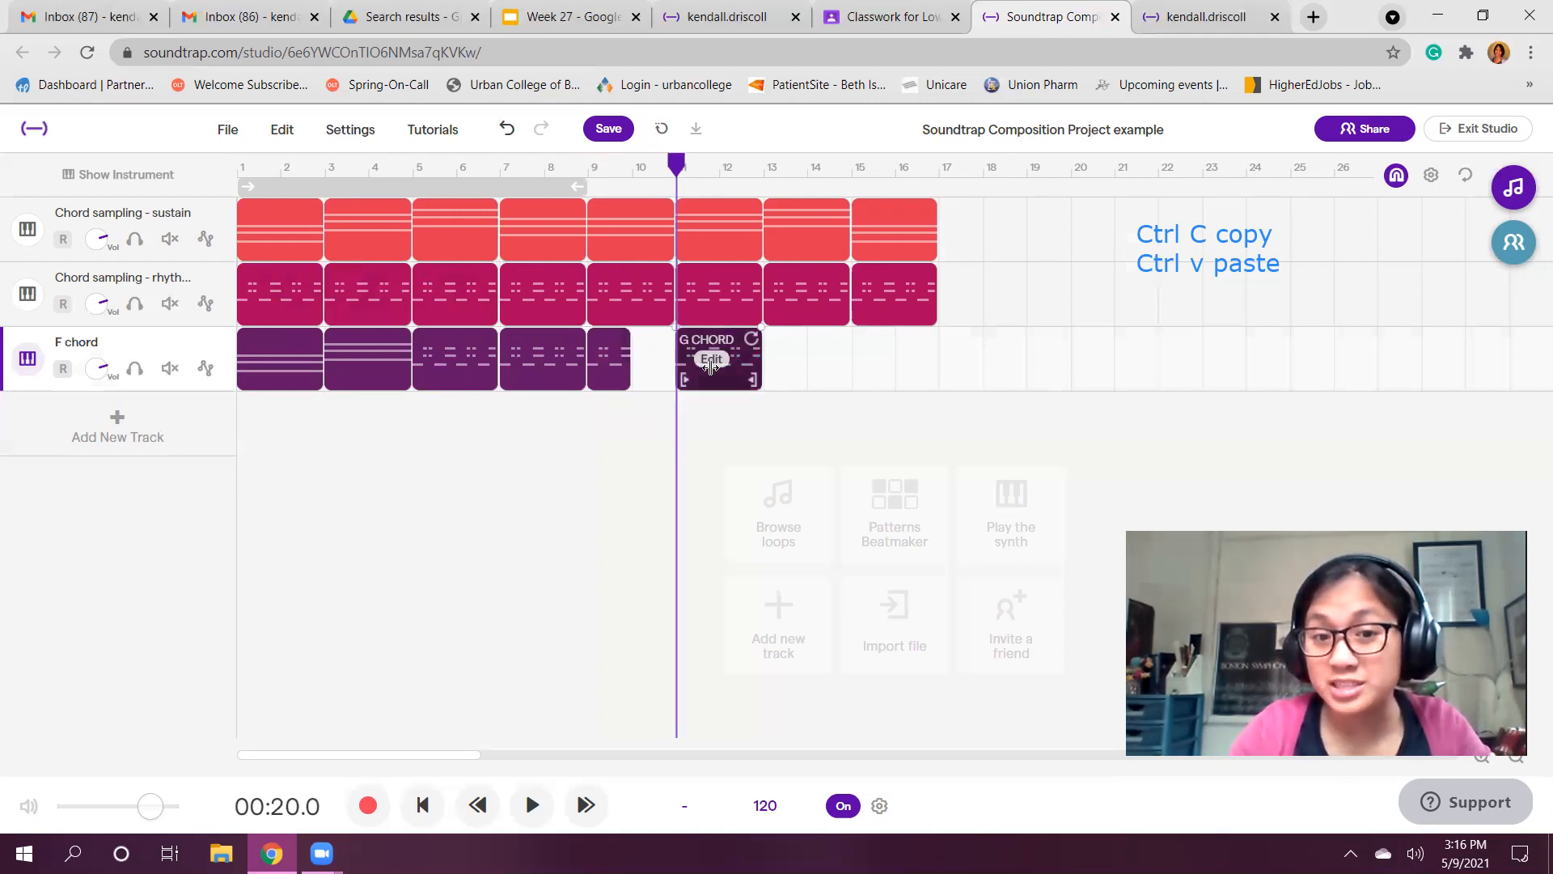
left_click_drag(710, 366, 656, 364)
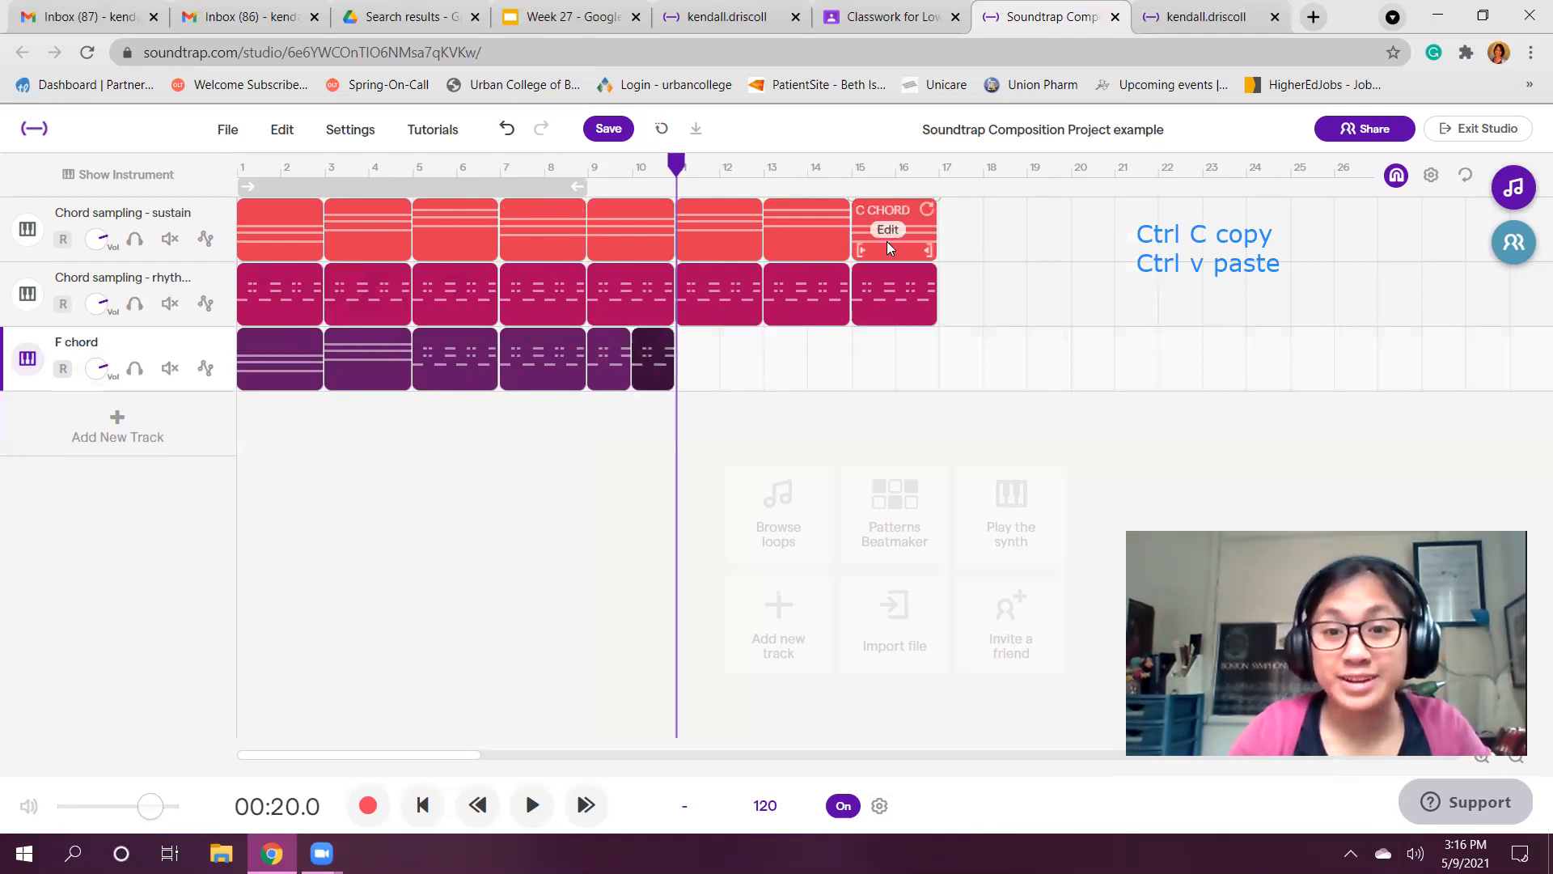
Copy the C chord region at measure 15 of the sustain track and paste it at measure 11 of the new track
left_click(887, 241)
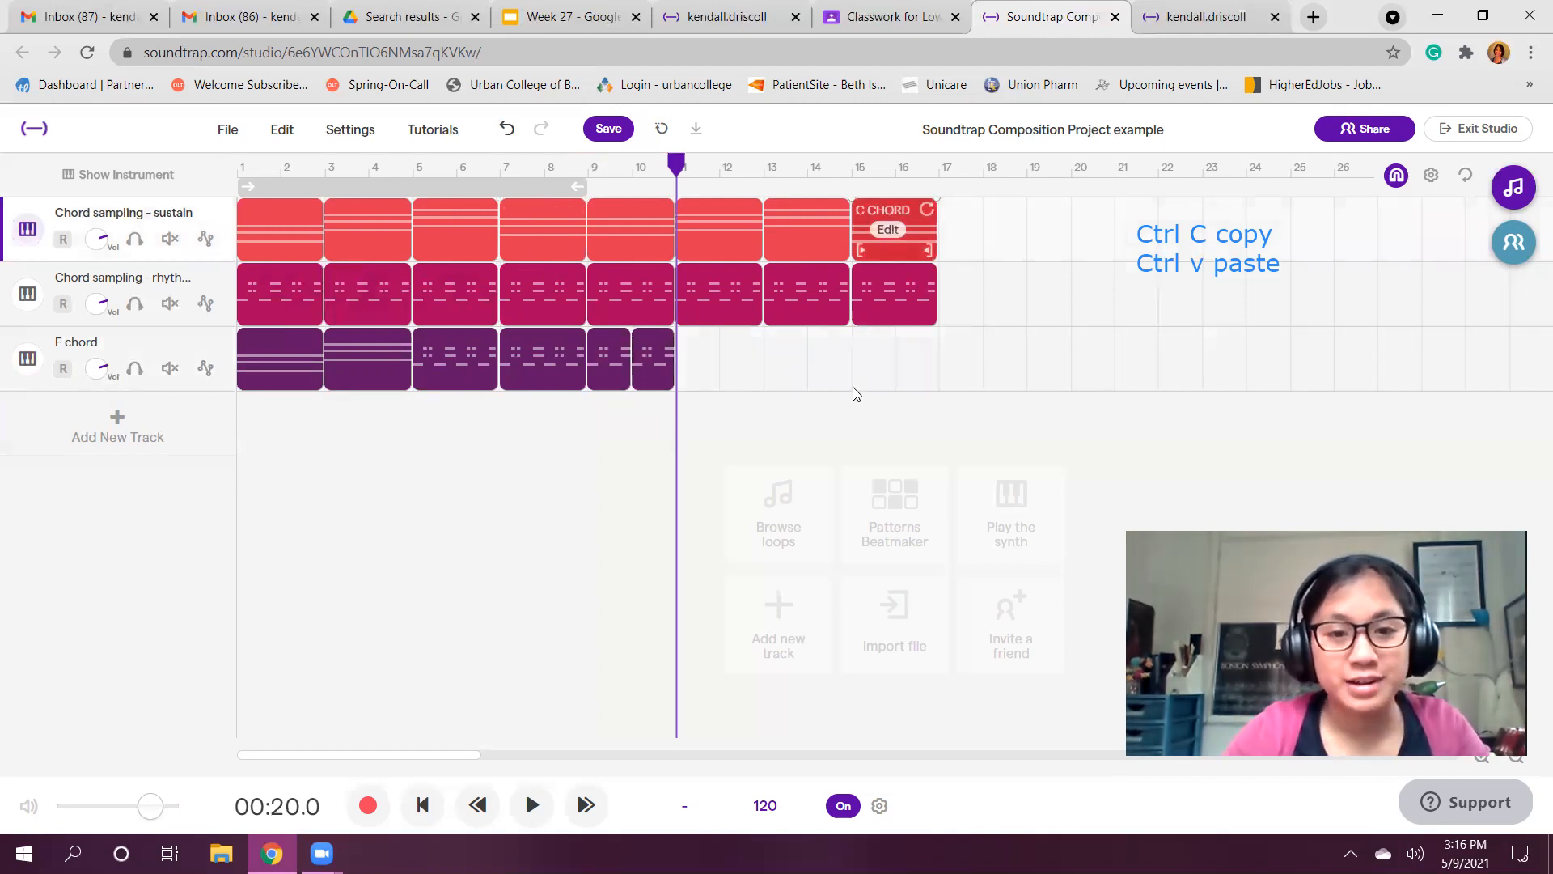
left_click(677, 372)
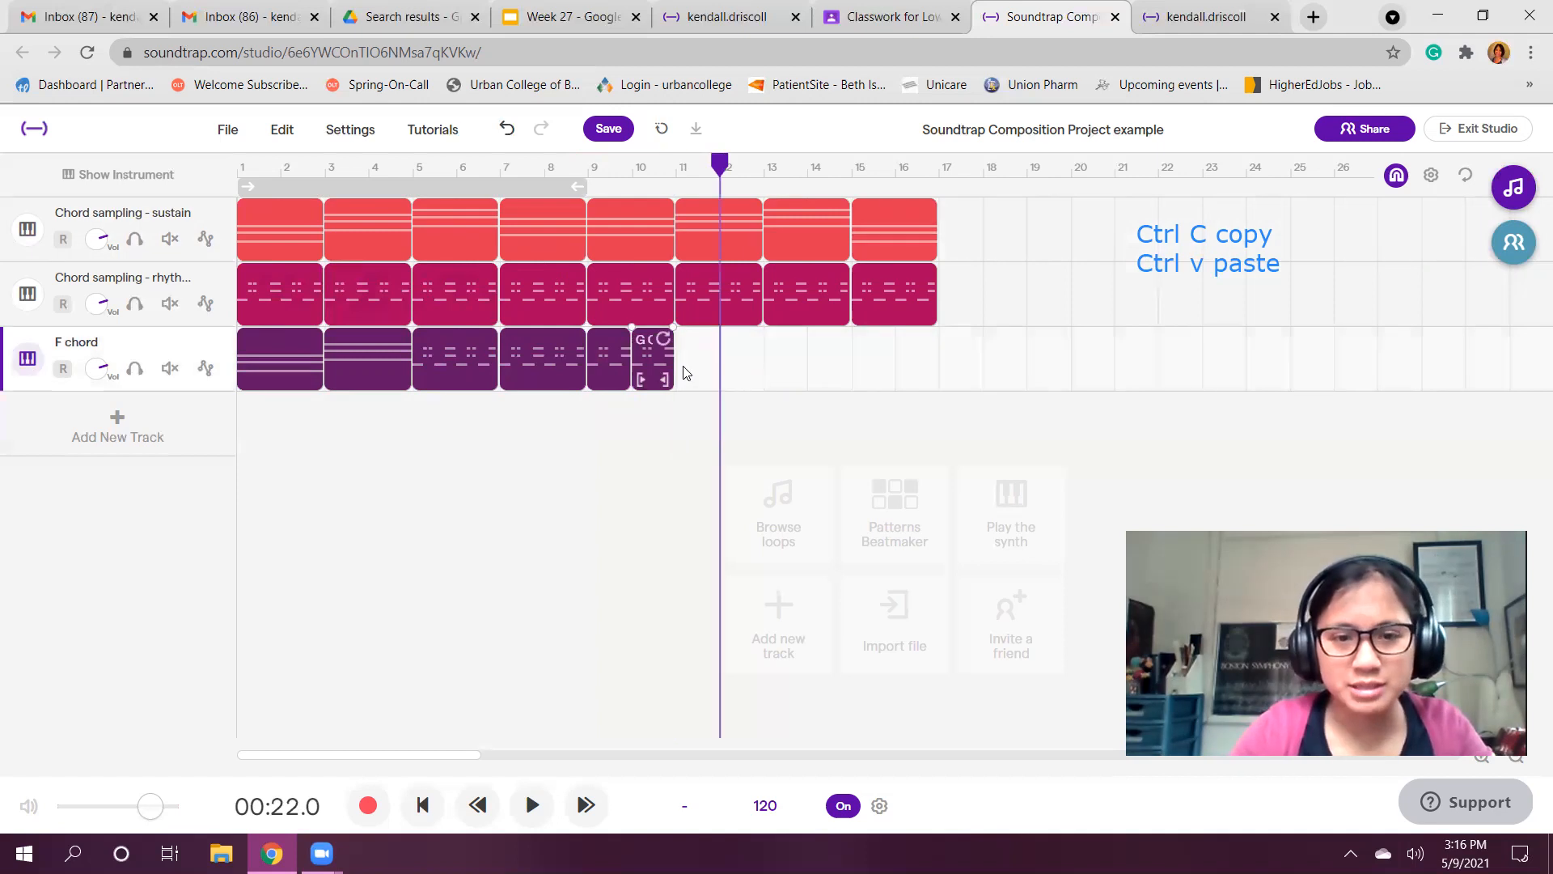
key("ctrl+v")
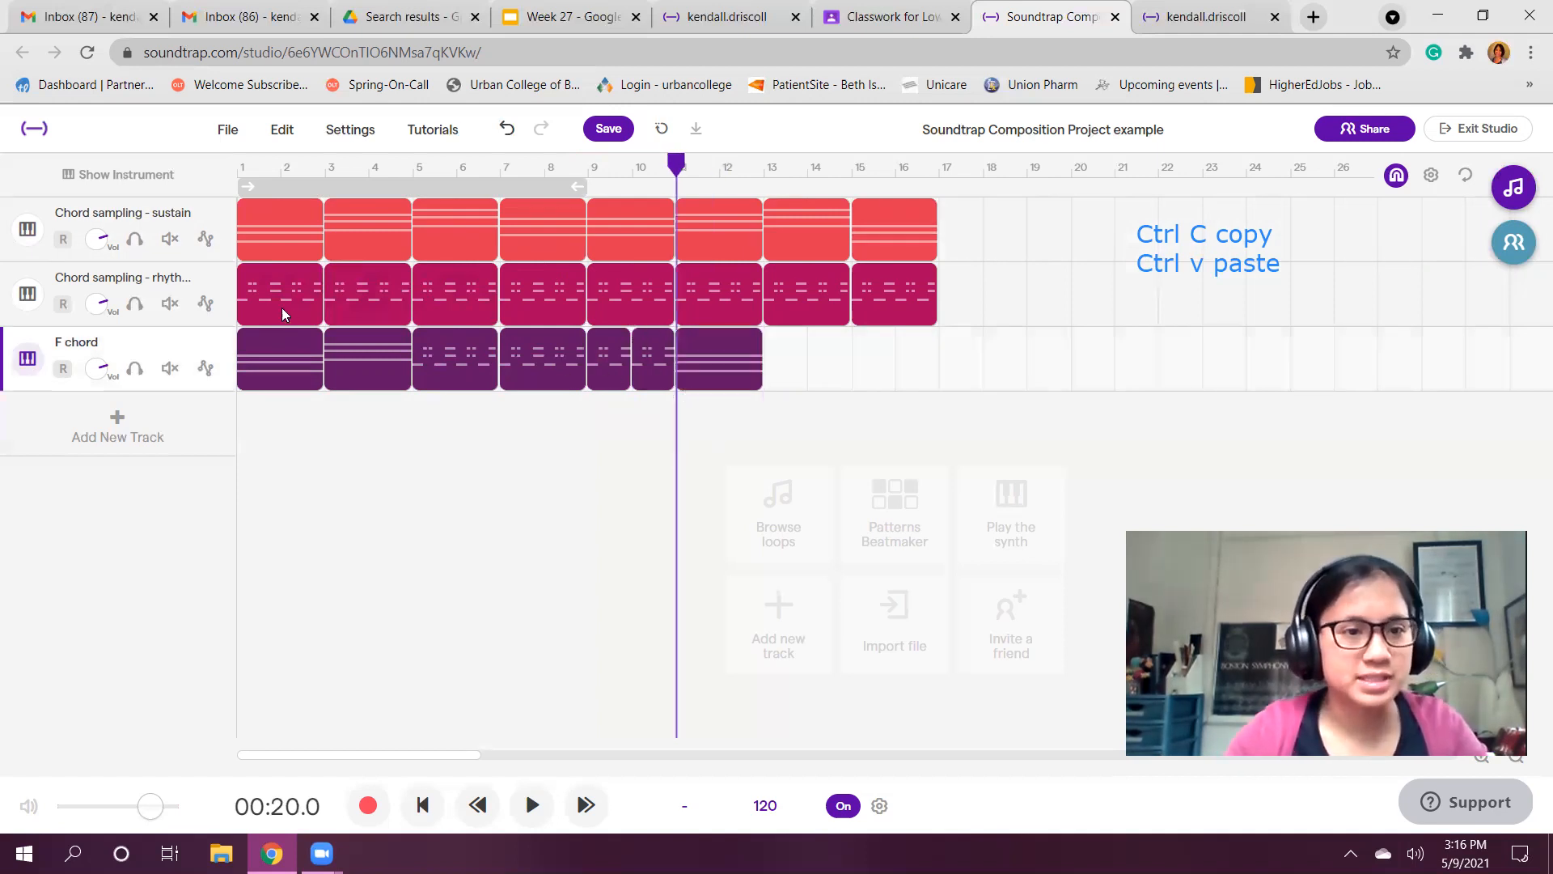
Mute both chord sampling tracks and listen to the new track's chord progression from the beginning
left_click(169, 304)
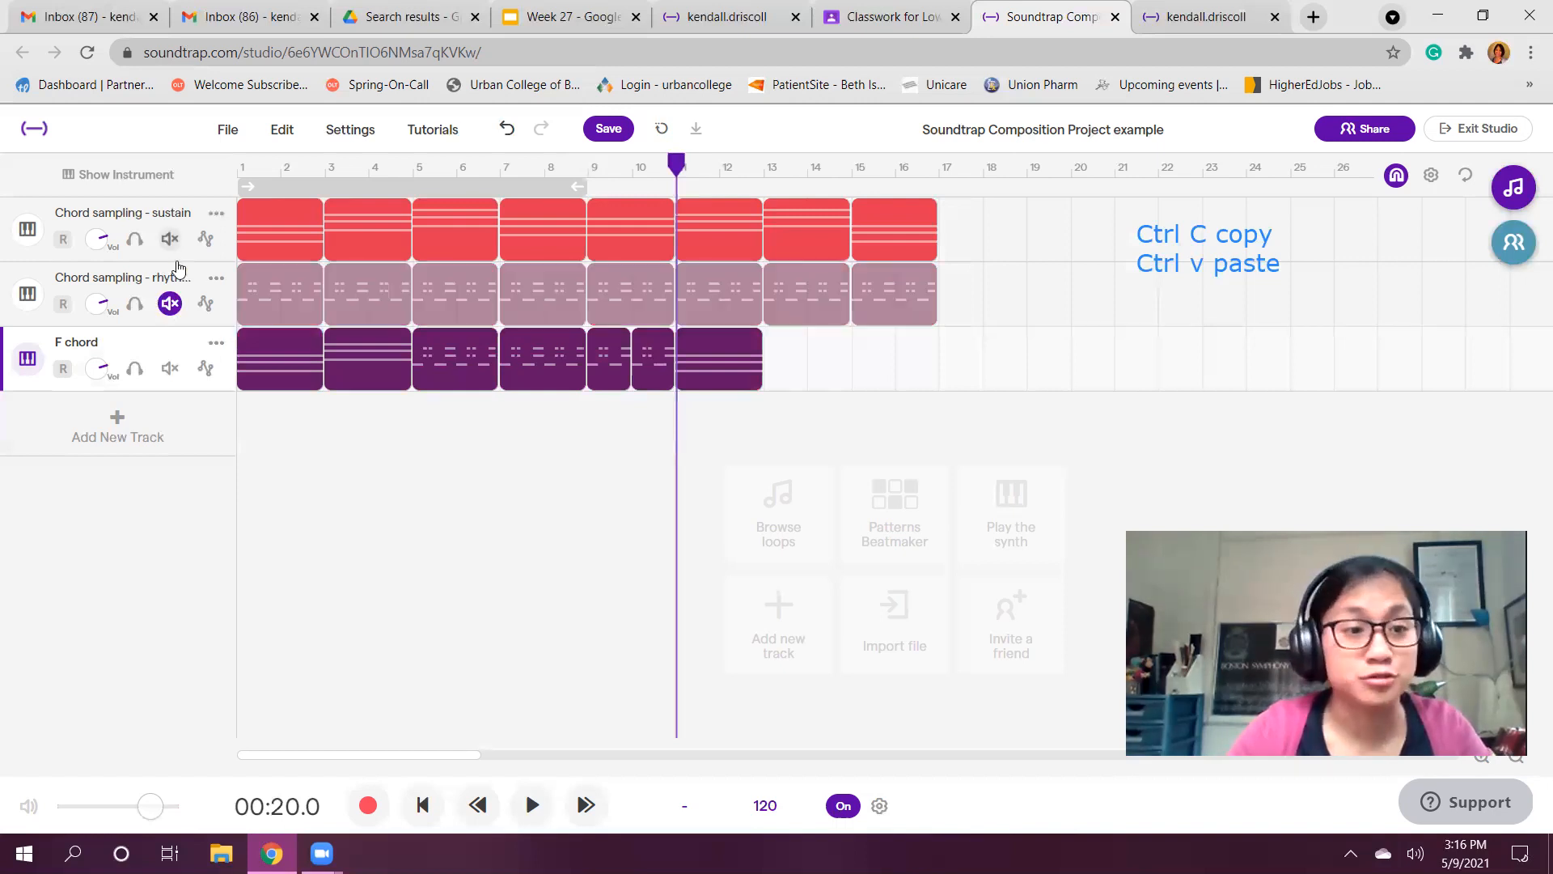
left_click(169, 240)
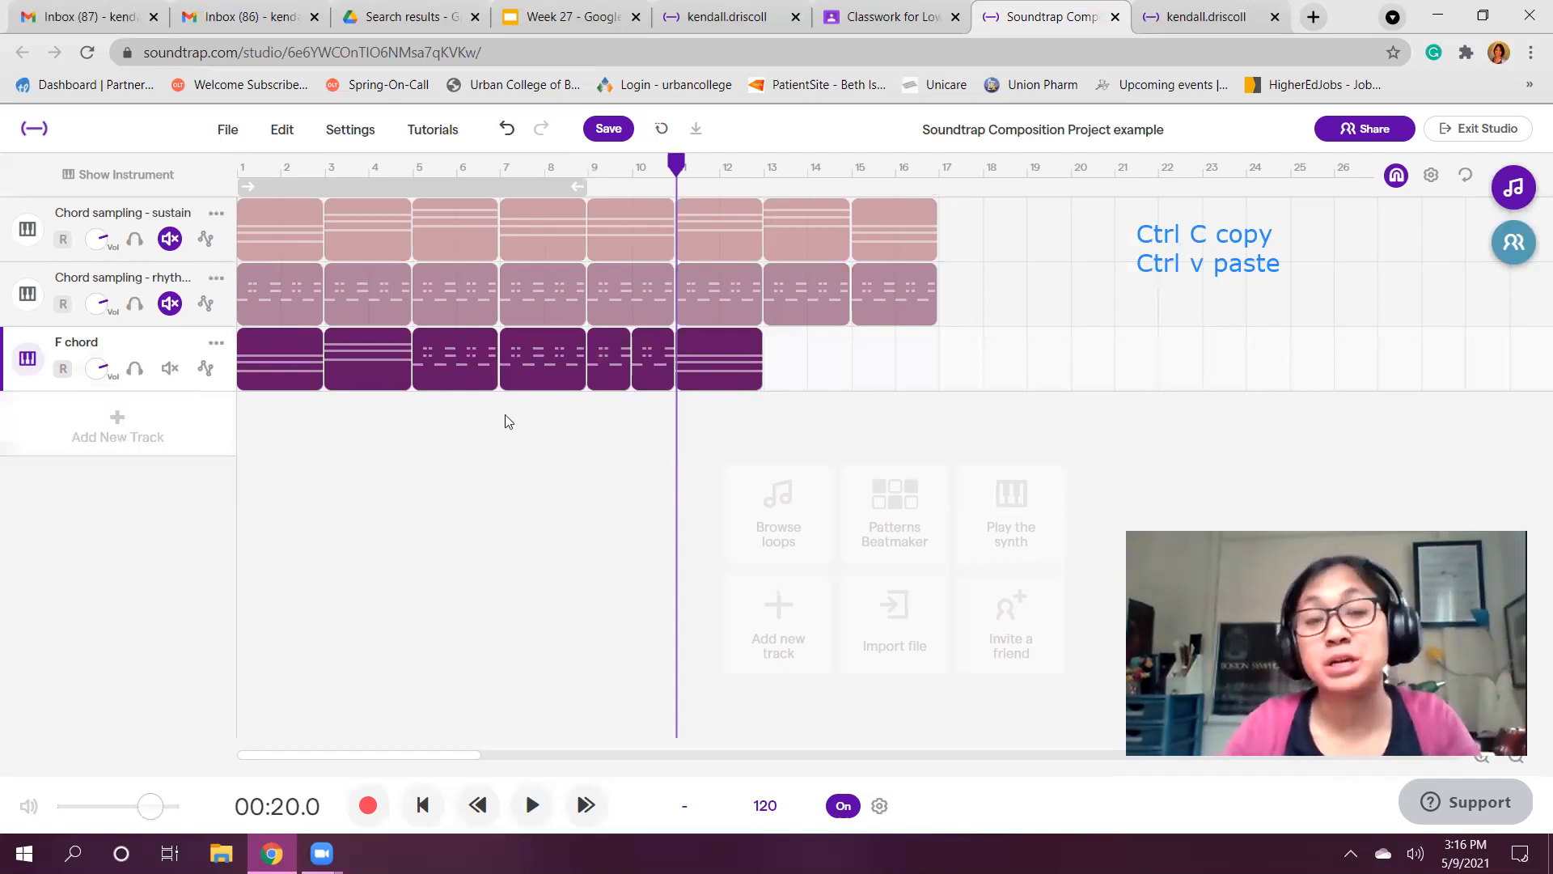
key("Return")
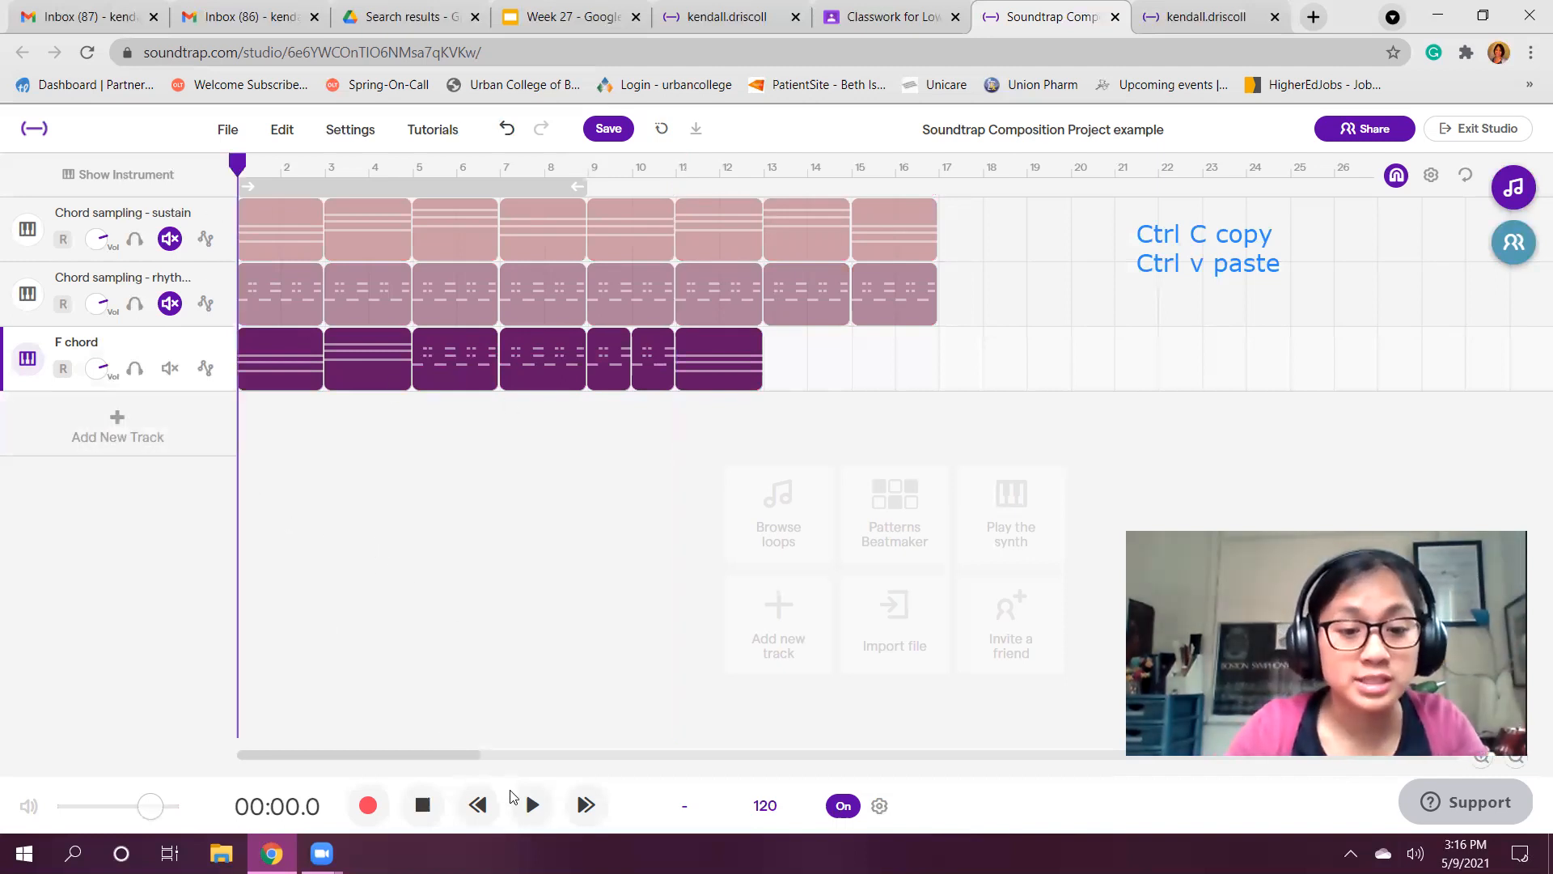
left_click(518, 783)
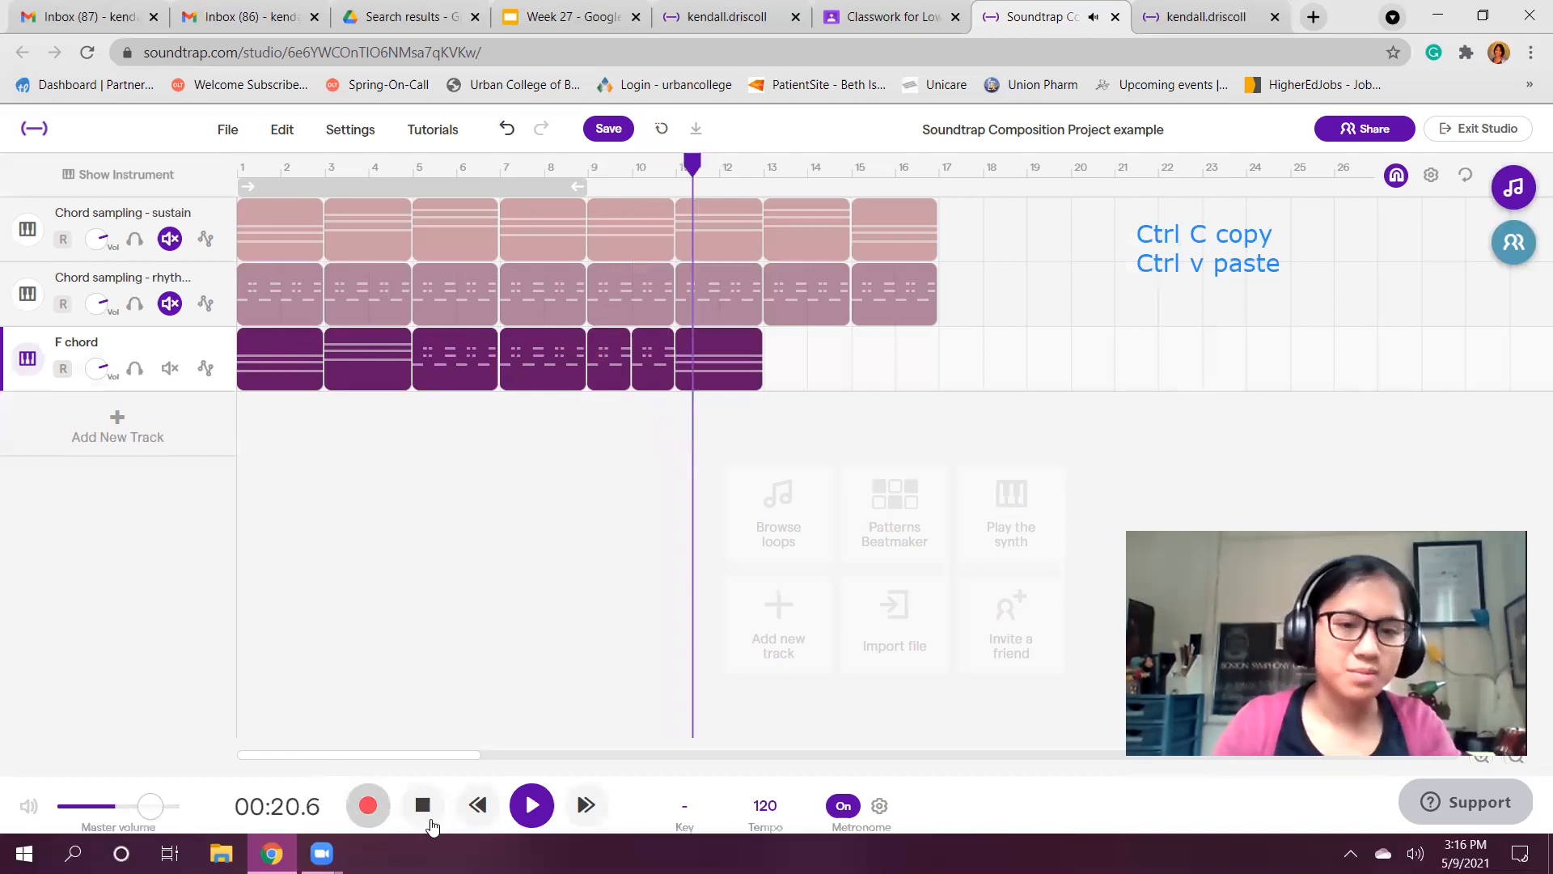
left_click(423, 805)
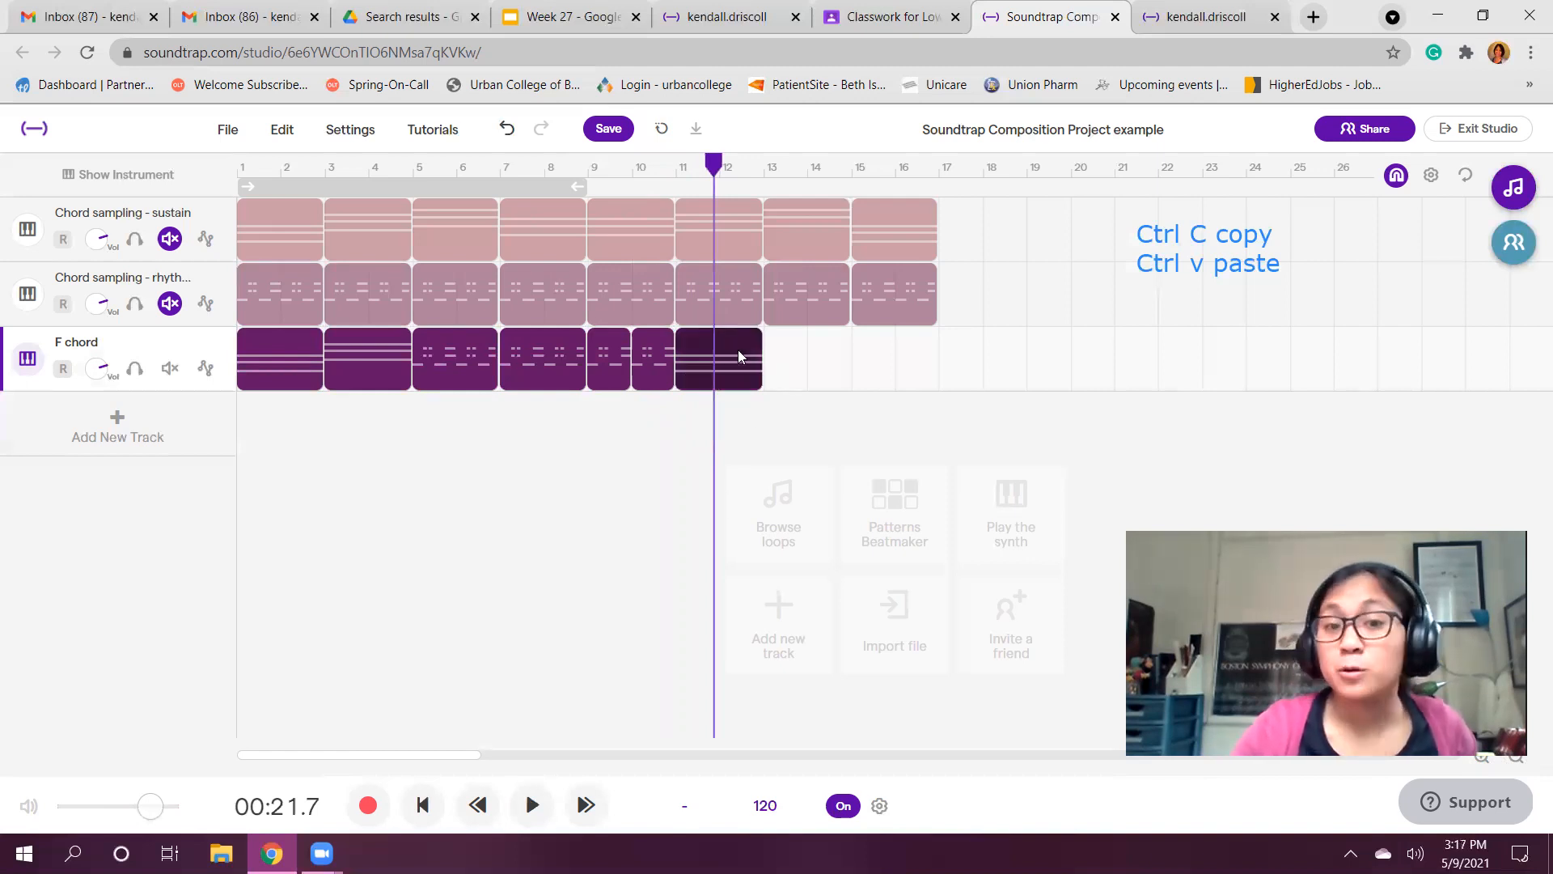
left_click_drag(745, 338, 1488, 333)
left_click_drag(706, 423, 647, 424)
left_click(392, 502)
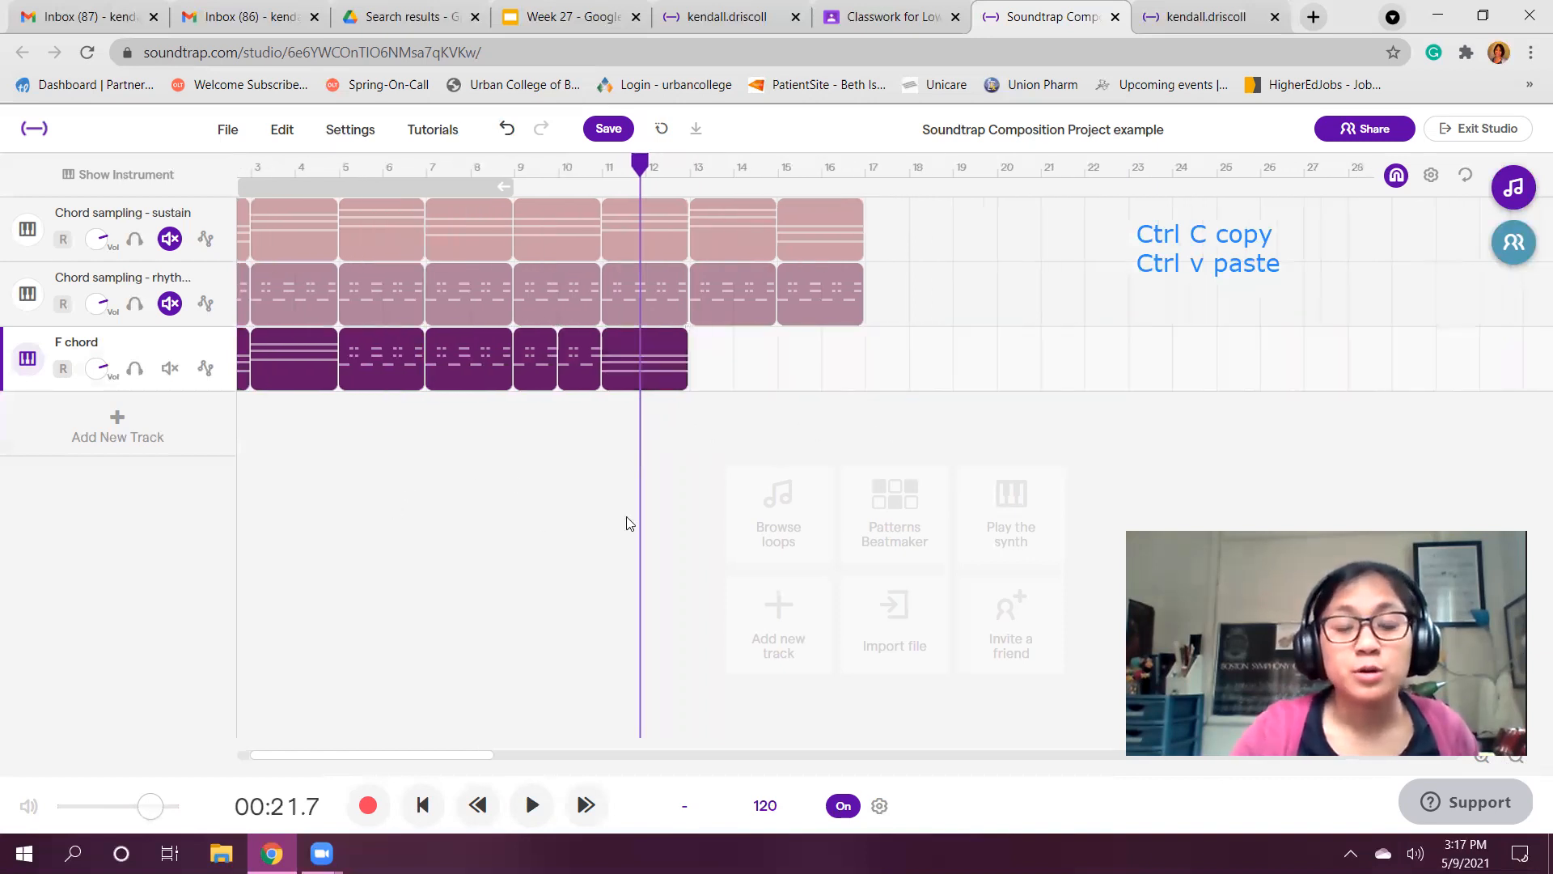
scroll(489, 523, "left", 2)
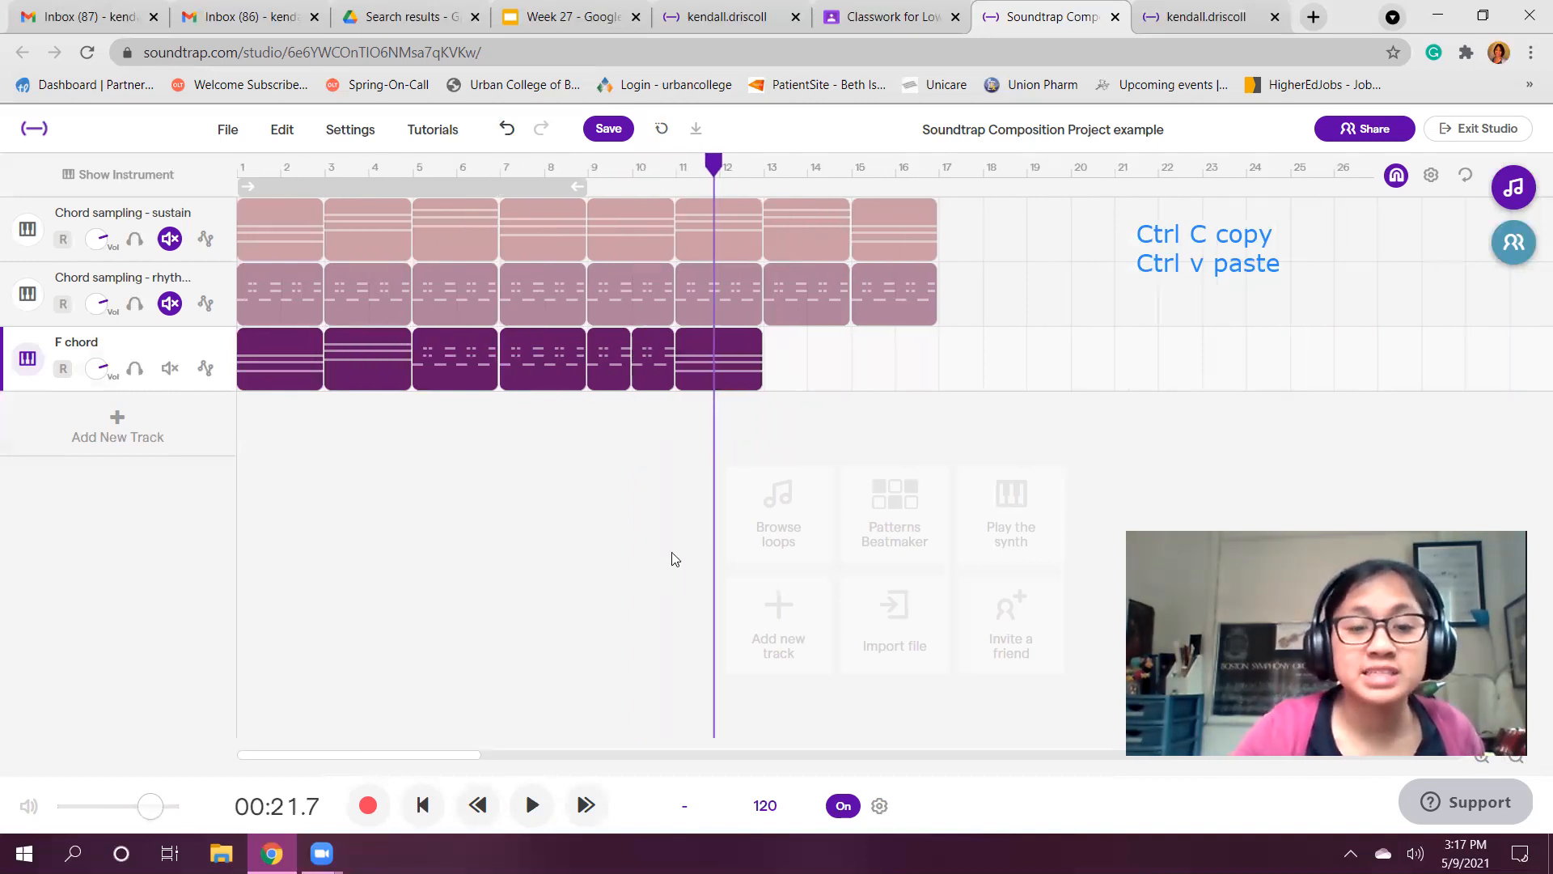
left_click_drag(706, 435, 300, 362)
left_click(687, 485)
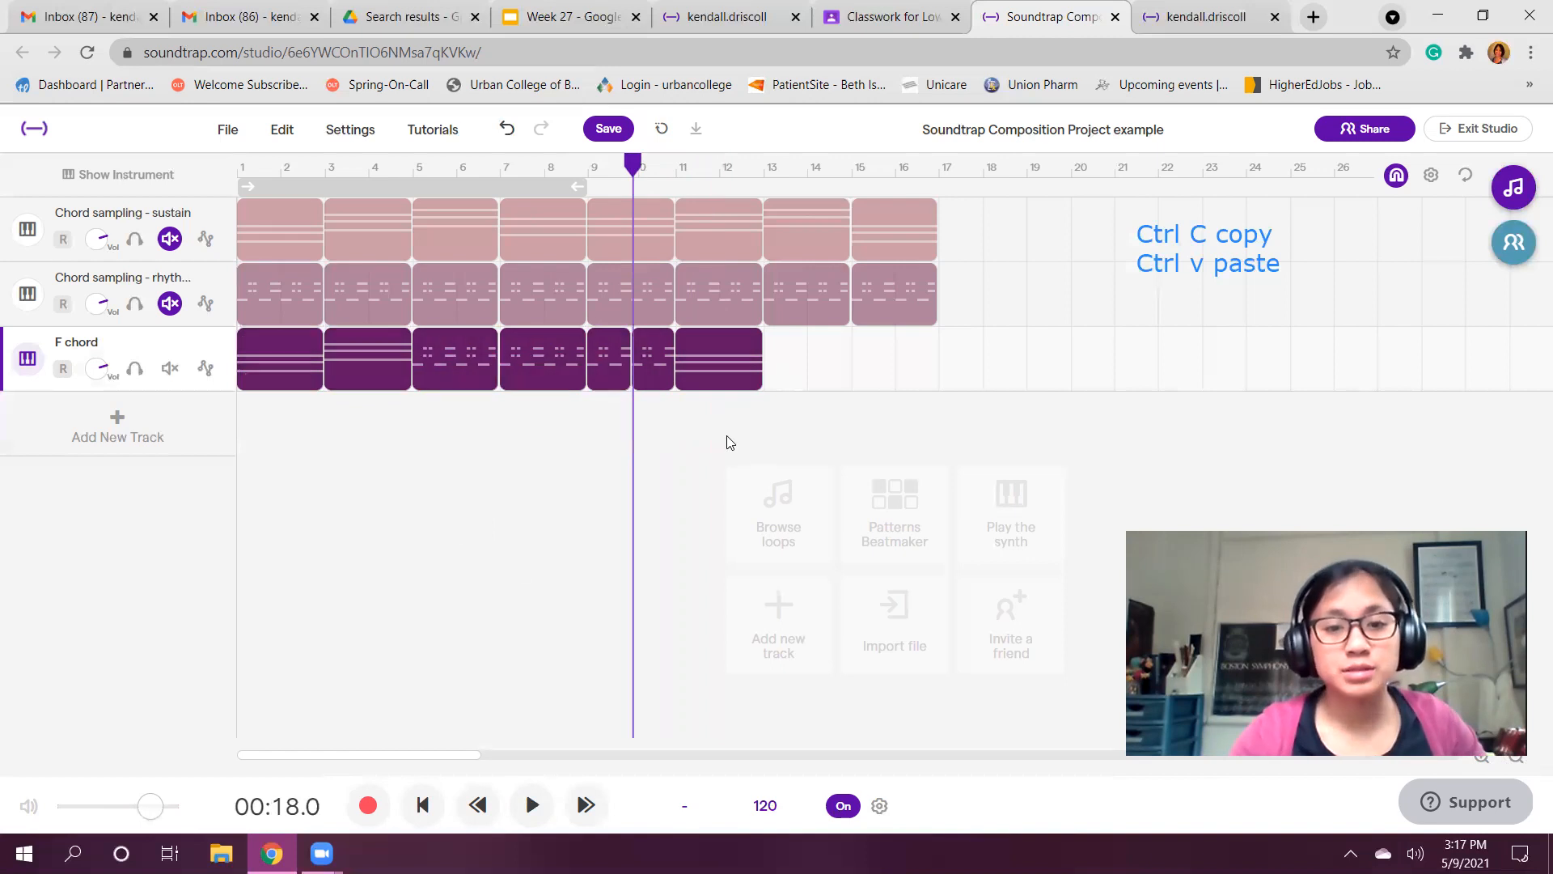
left_click_drag(727, 434, 265, 374)
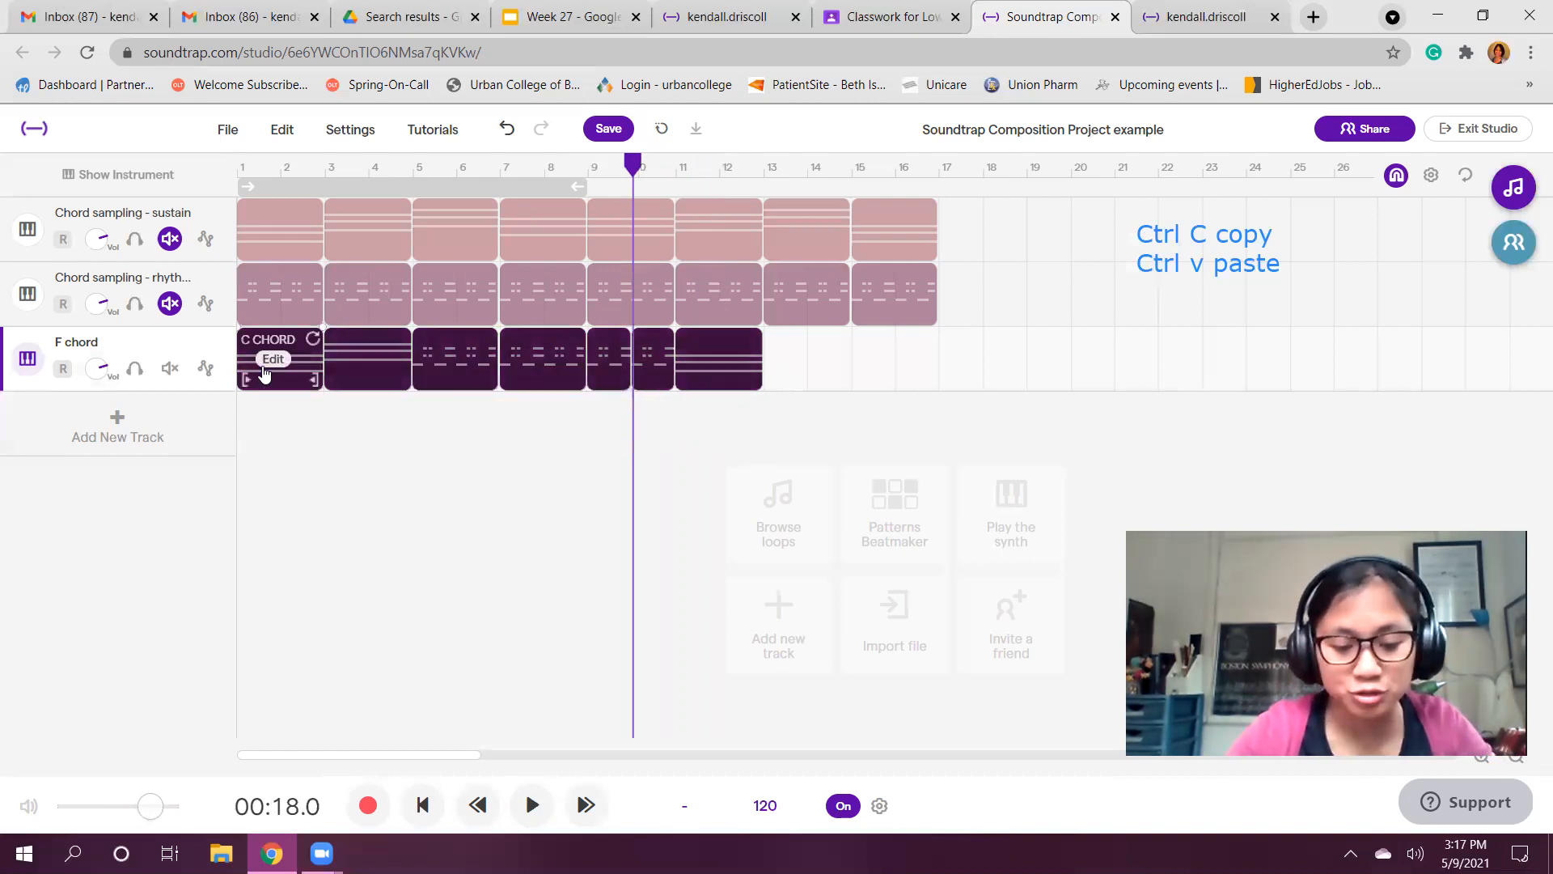
key("r")
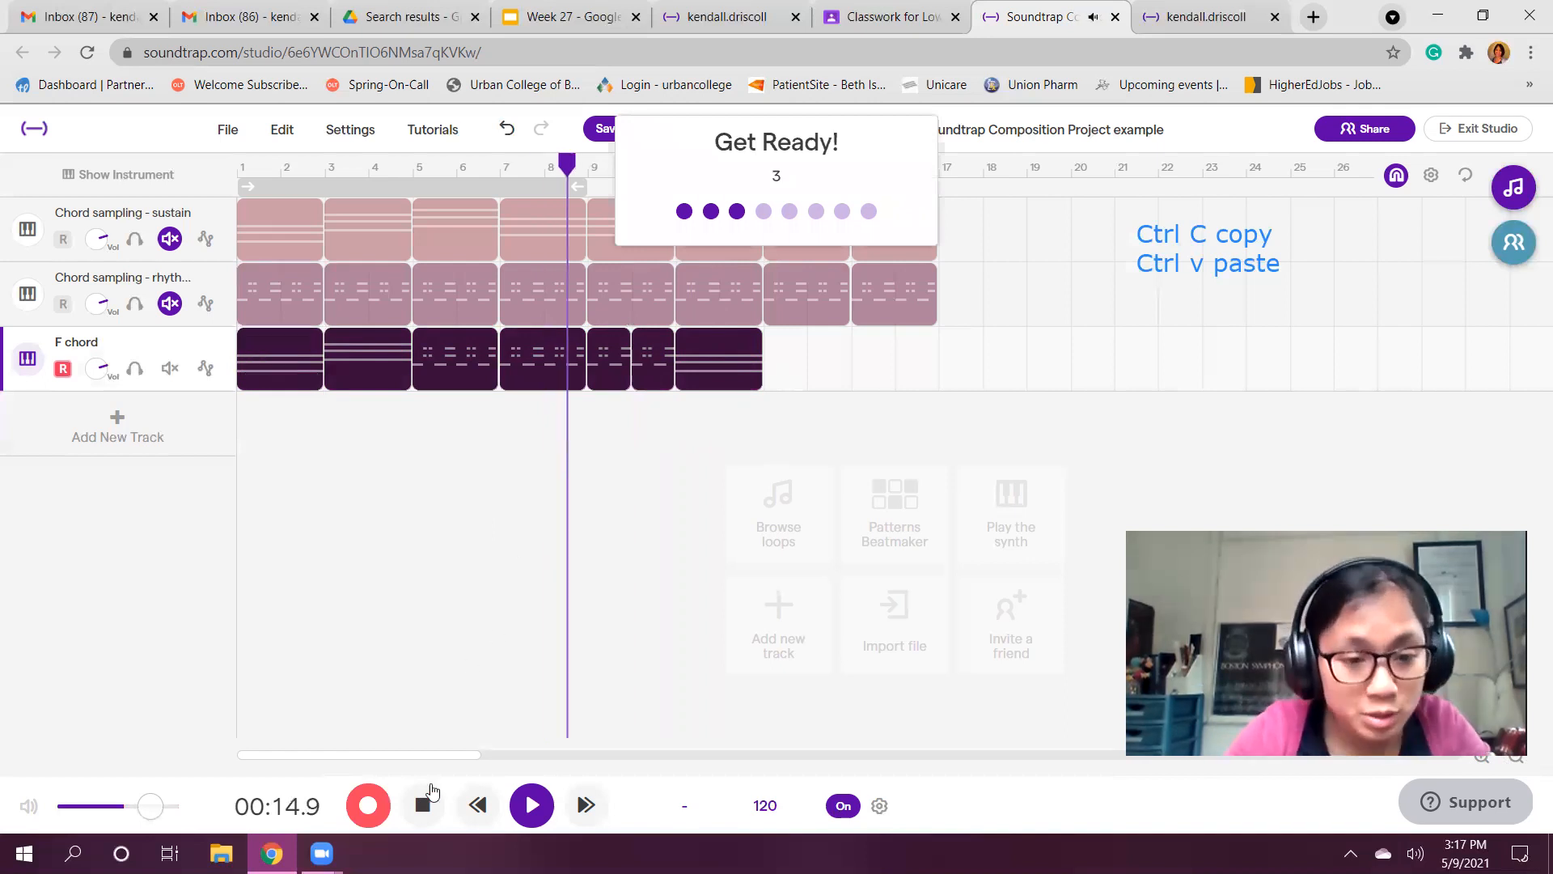
key("space")
left_click(721, 422)
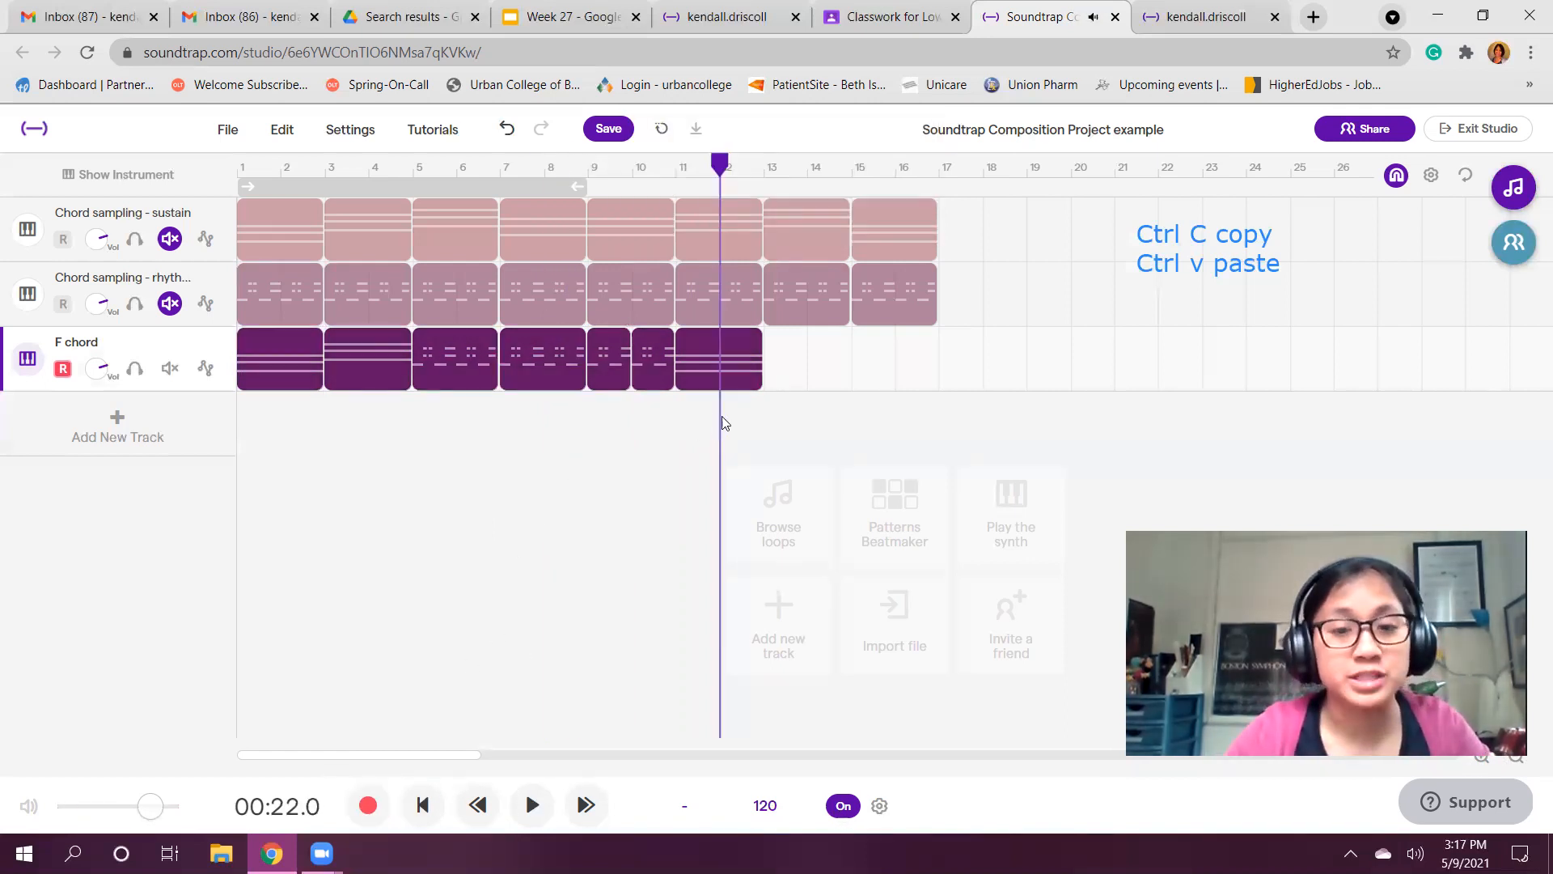
Copy all seven chord regions of the new track and paste them at measure 13 of the same track
left_click_drag(417, 398, 266, 364)
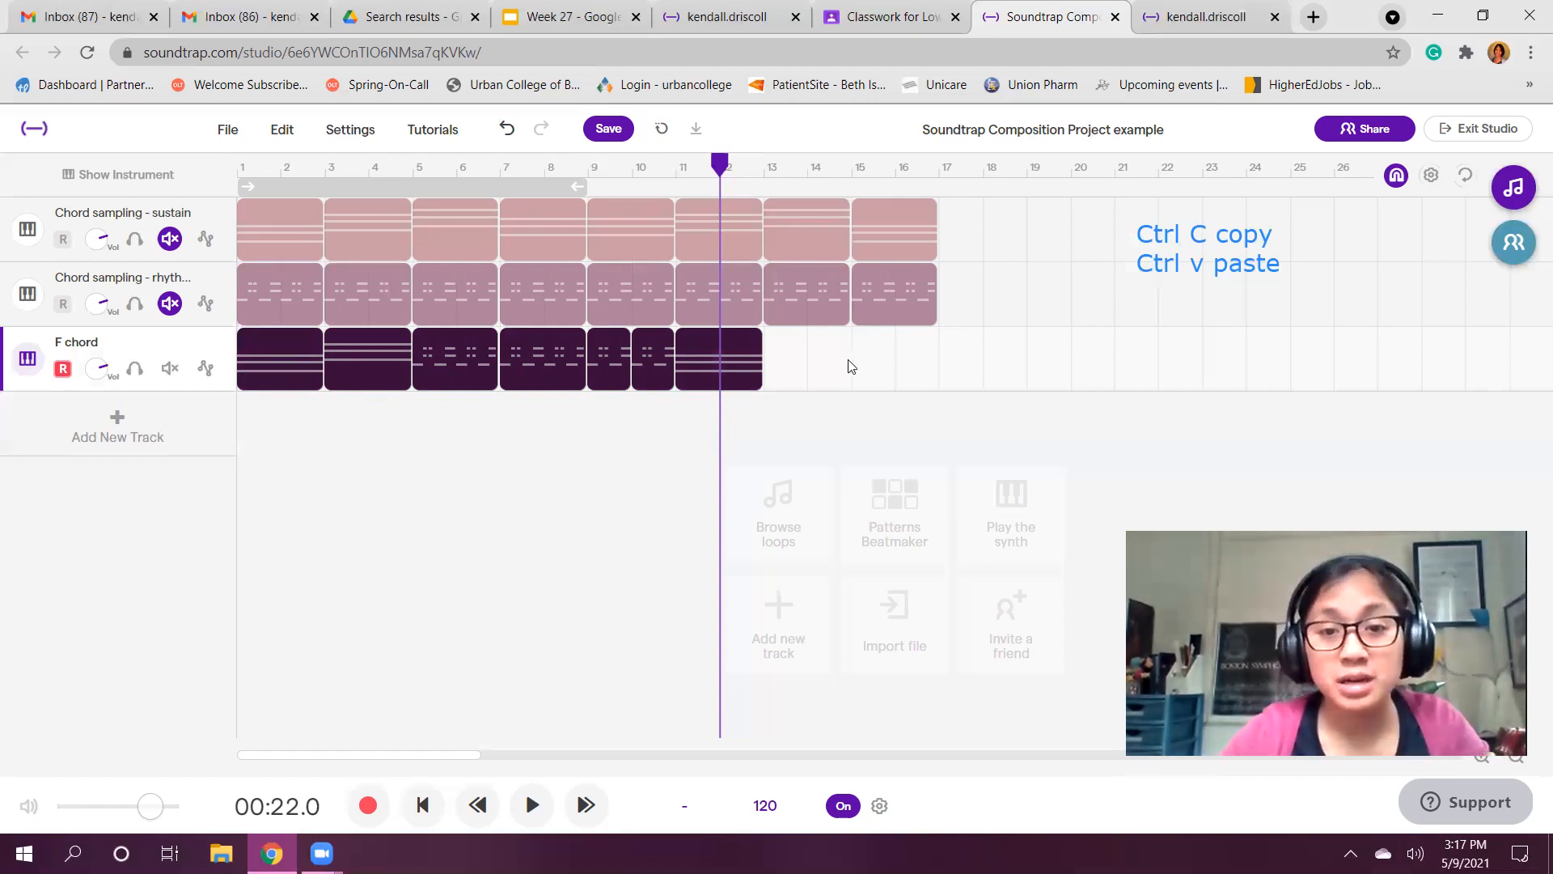
left_click(786, 375)
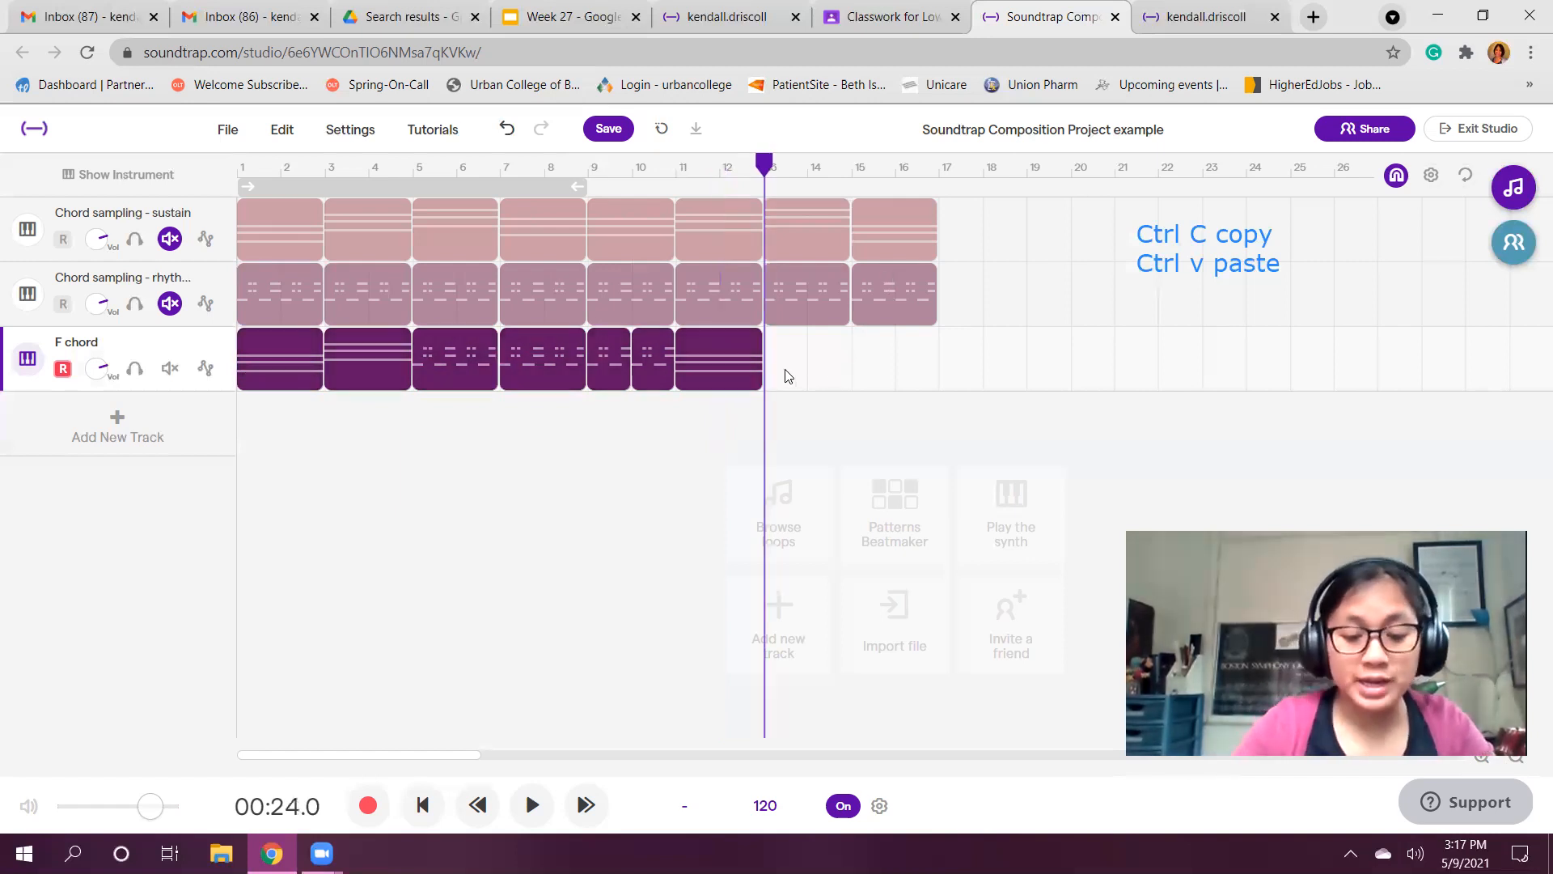
key("ctrl+v")
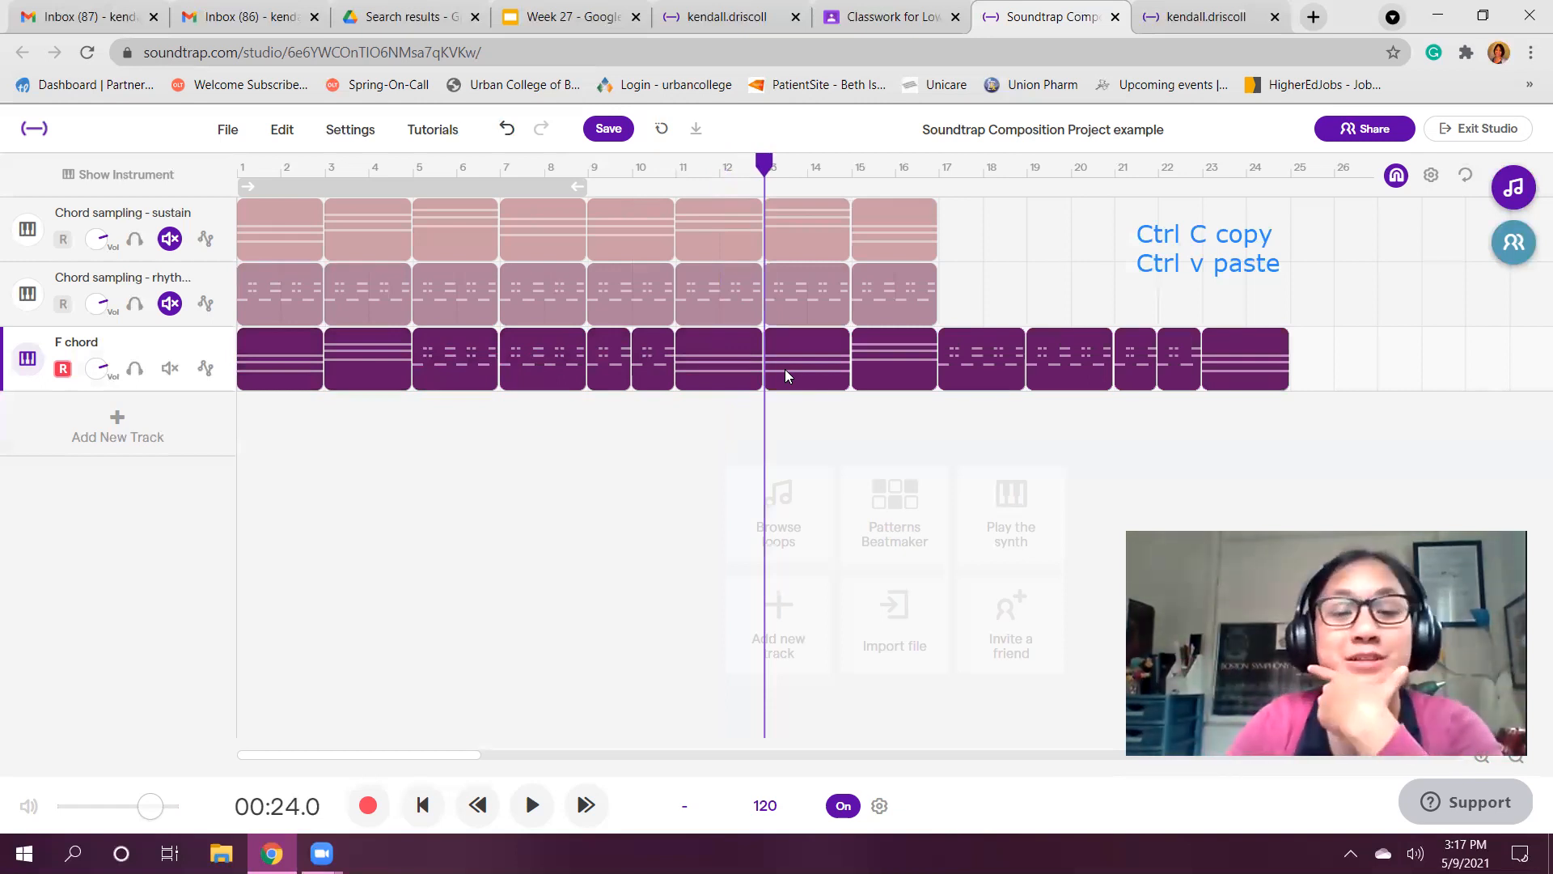
Delete the pasted chord regions from measure 13 onward on the new track
left_click_drag(1241, 414, 793, 359)
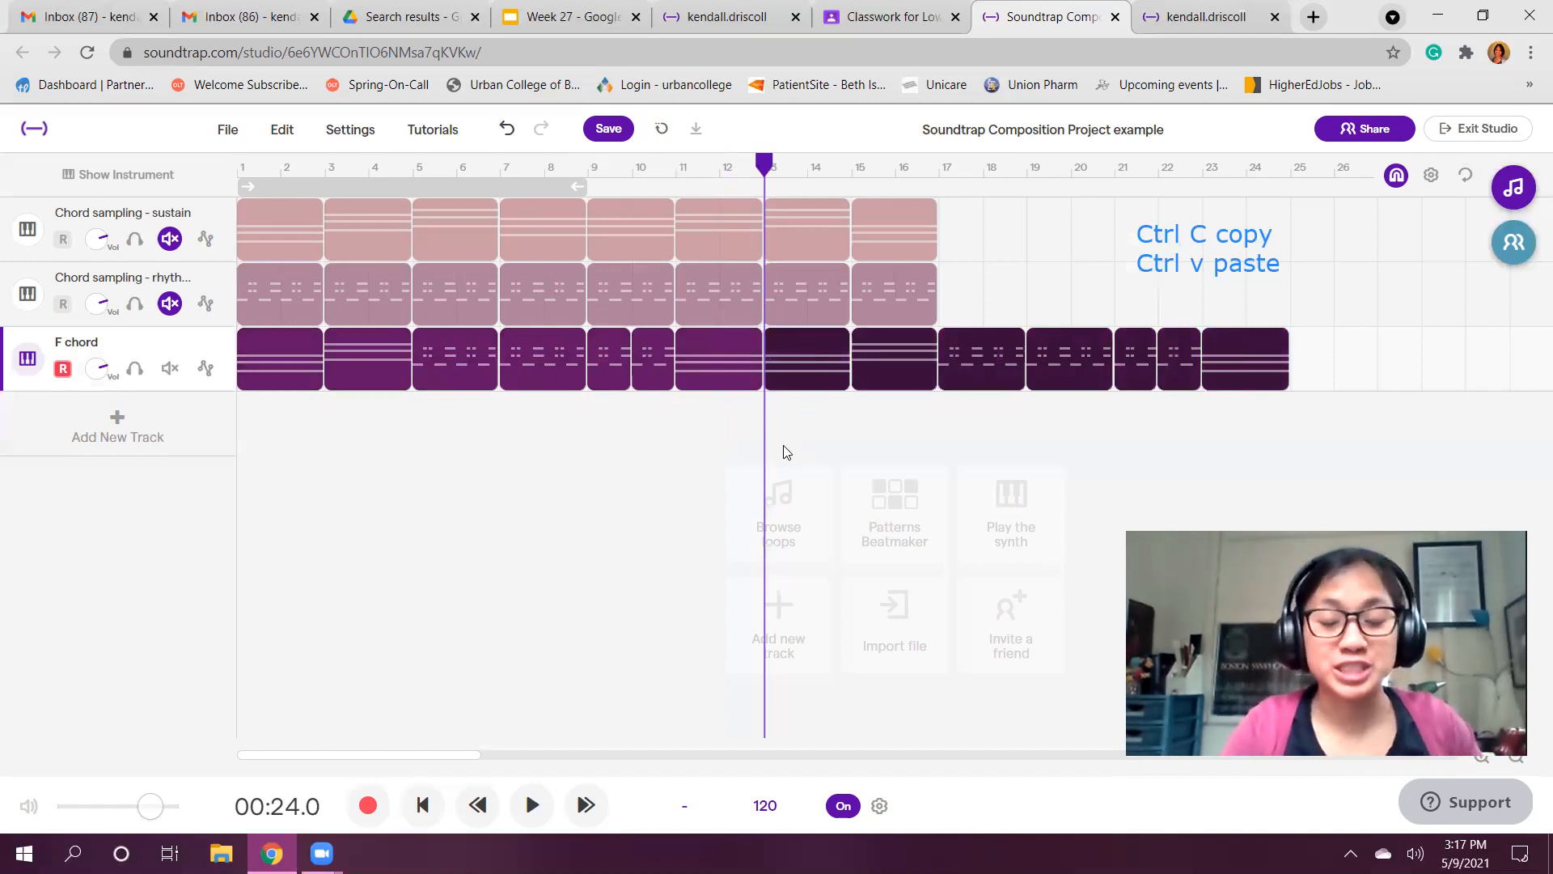
key("Delete")
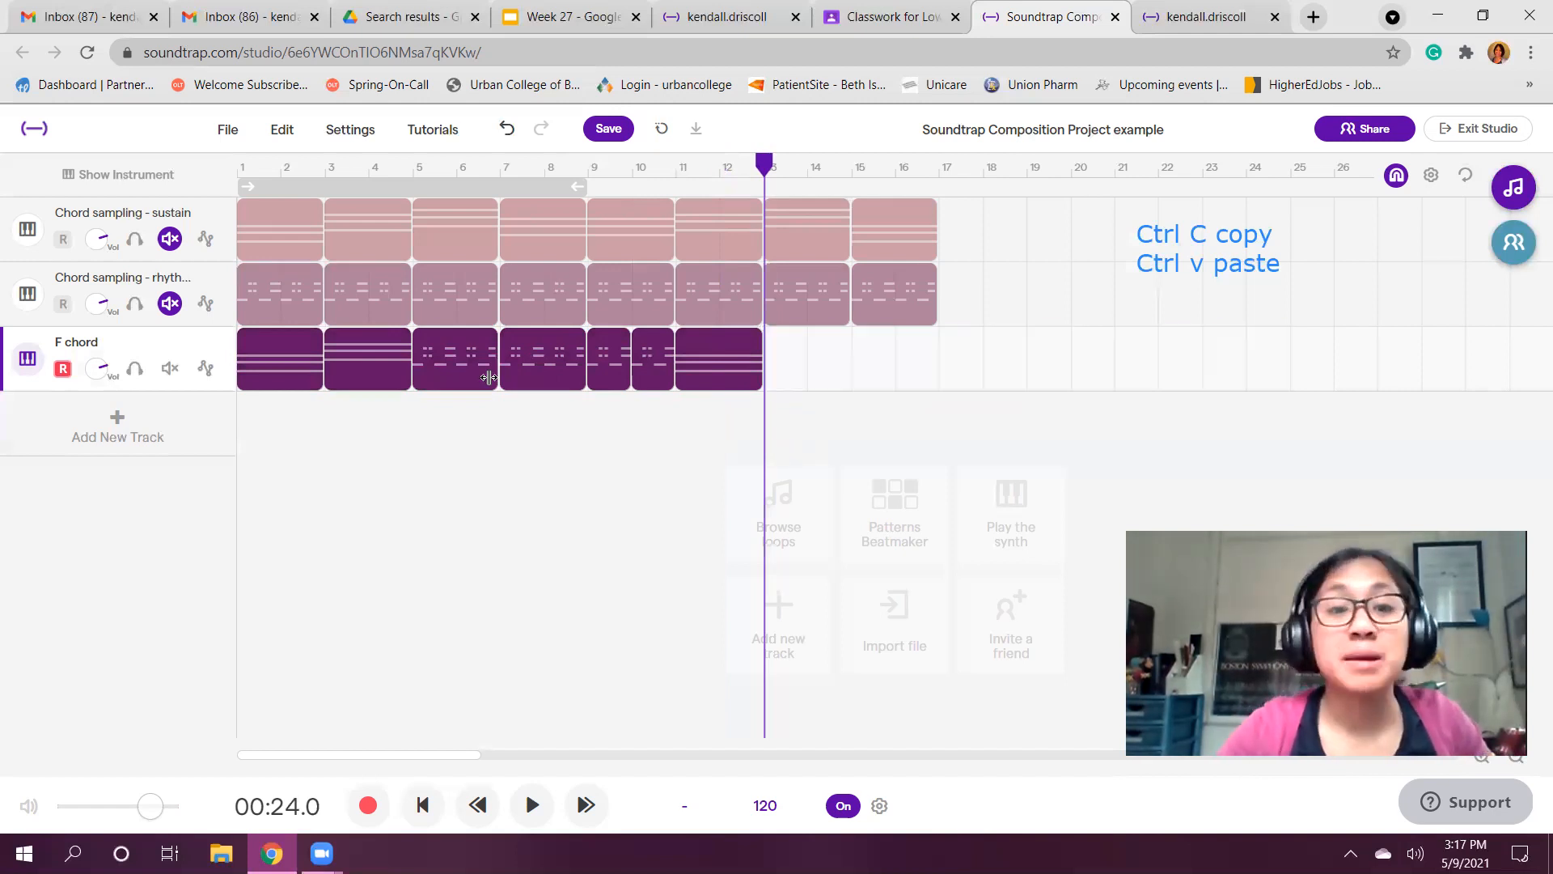